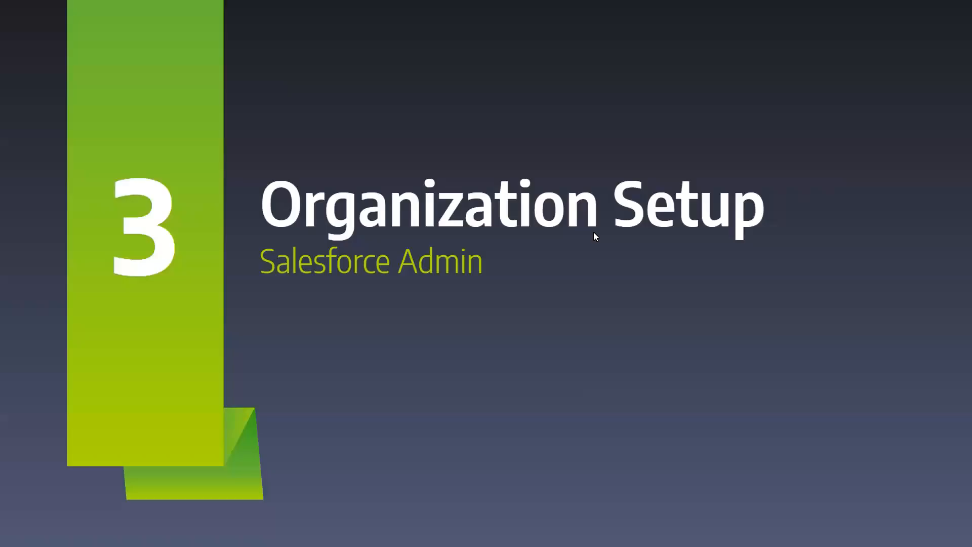
# Step: Exit the slideshow and open login.salesforce.com in a new browser tab
pyautogui.press('Escape')
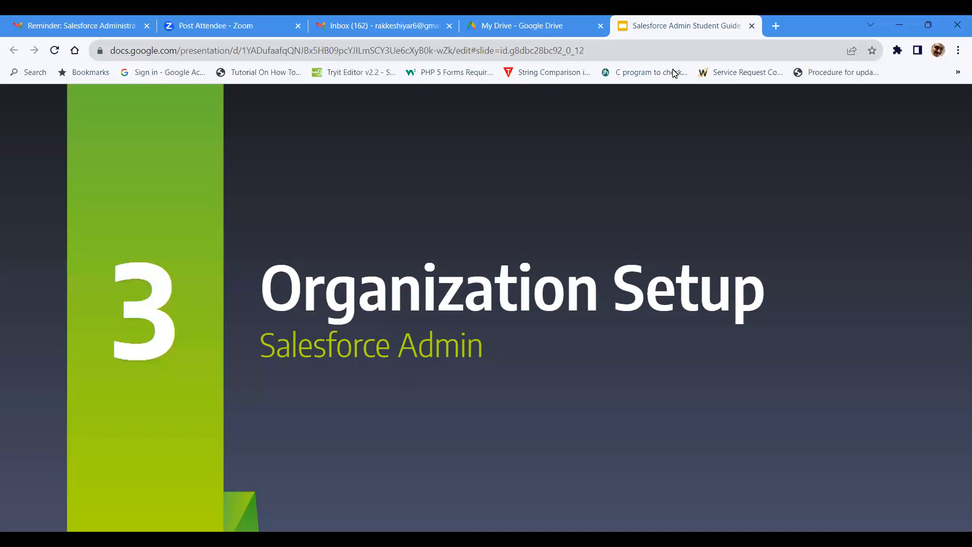
pyautogui.press('Escape')
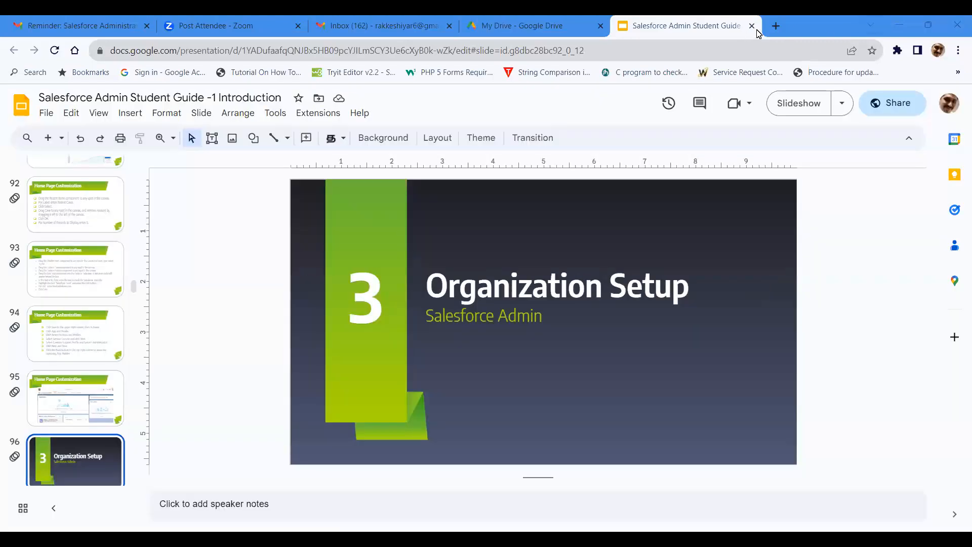
pyautogui.click(777, 26)
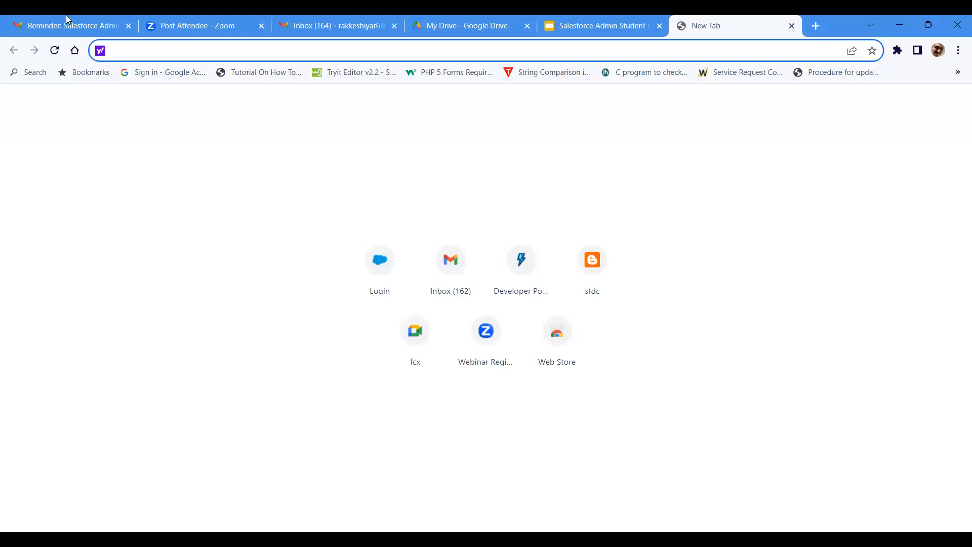
pyautogui.click(127, 53)
pyautogui.write('login.salesforce.com')
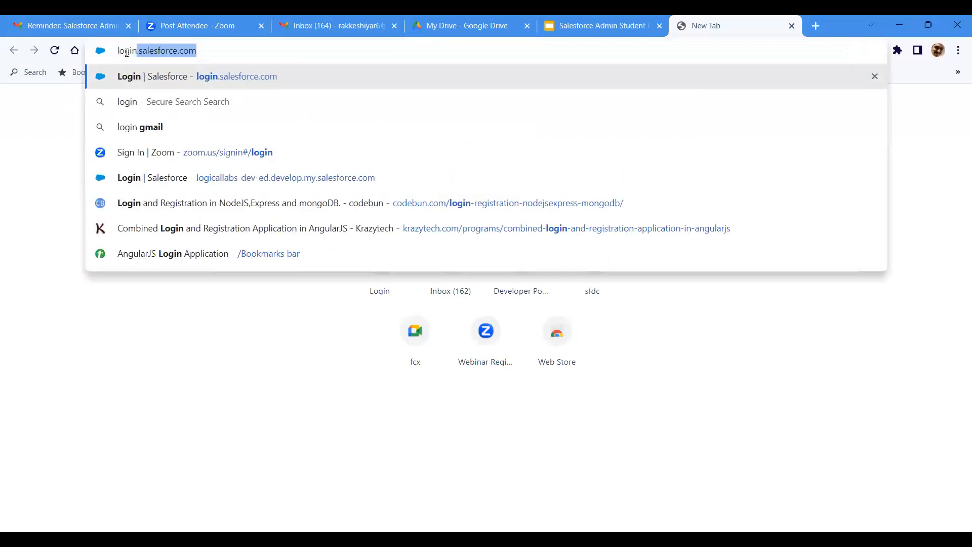
pyautogui.press('Right')
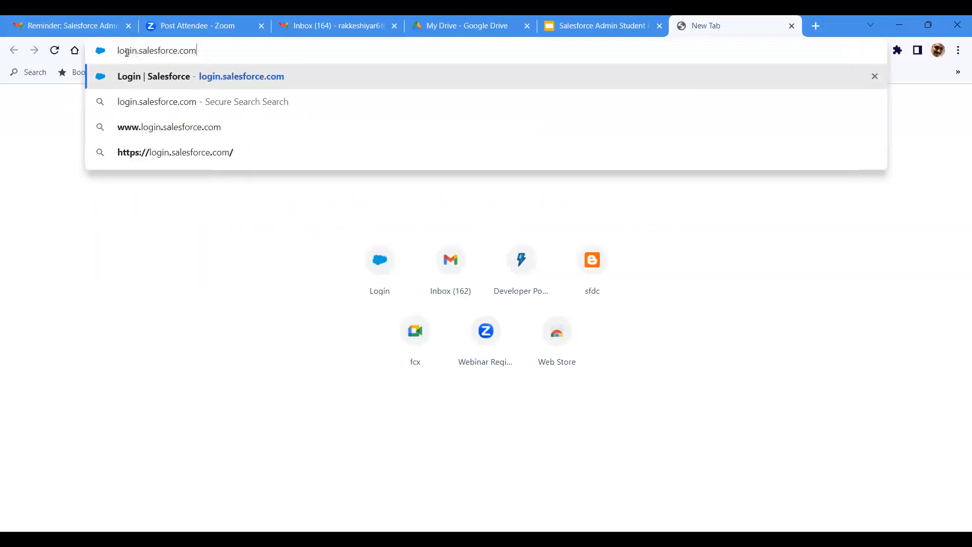
pyautogui.press('Return')
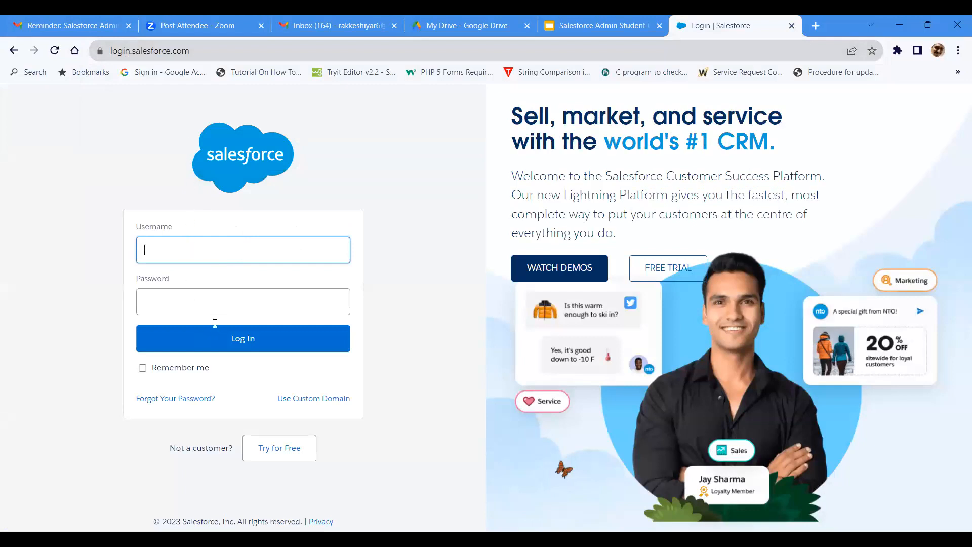
# Step: Log in to Salesforce with the saved Logical Labs username and the account password
pyautogui.click(222, 257)
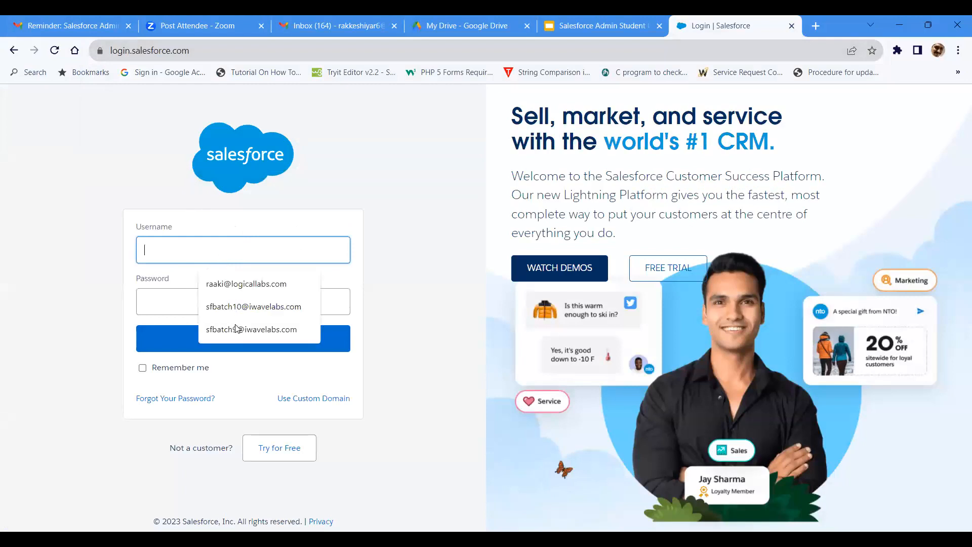
pyautogui.press('Down')
pyautogui.press('Down')
pyautogui.press('Down')
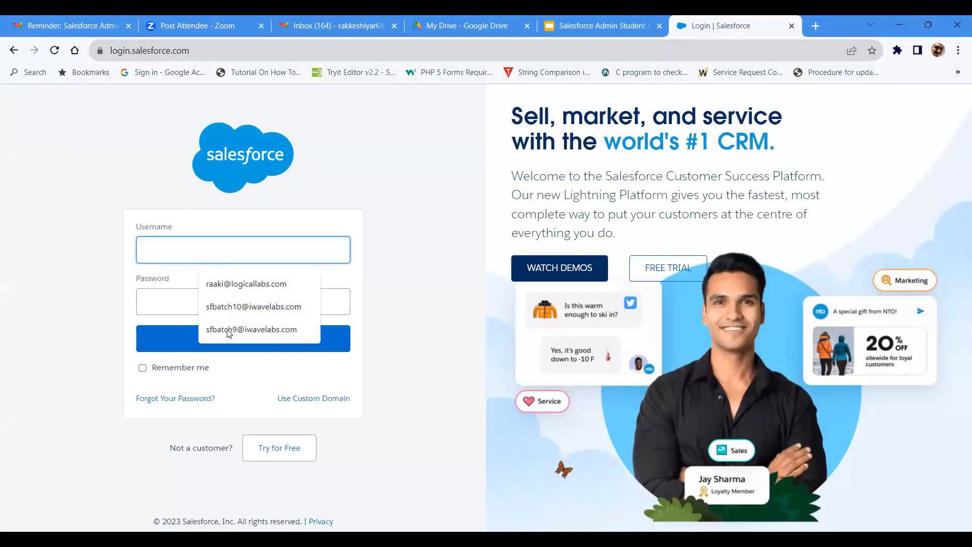
pyautogui.click(240, 288)
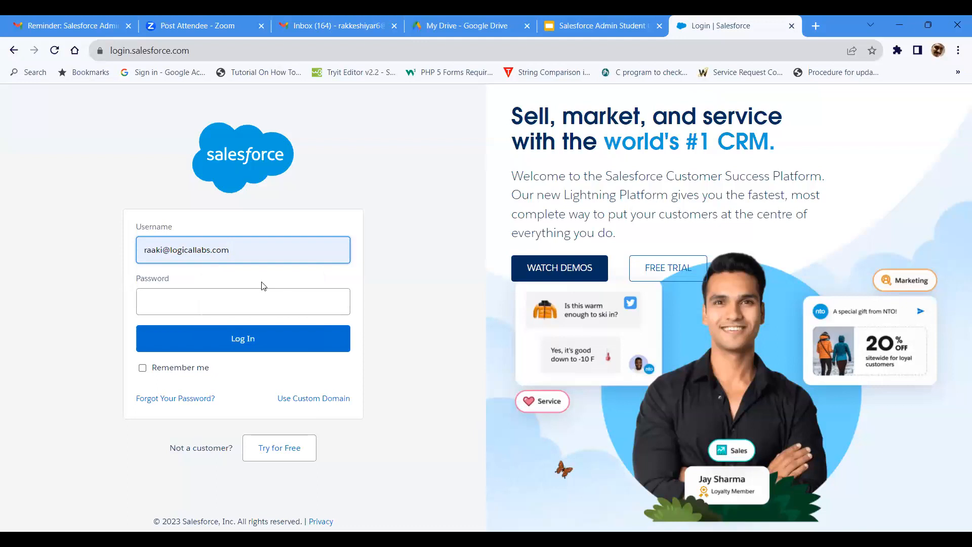
pyautogui.click(228, 302)
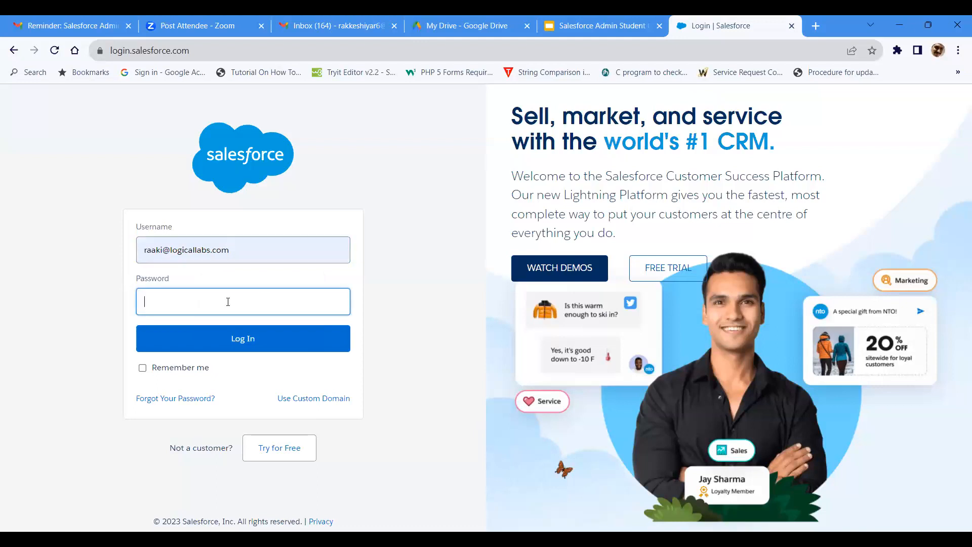
pyautogui.write('•••••••••')
pyautogui.click(226, 348)
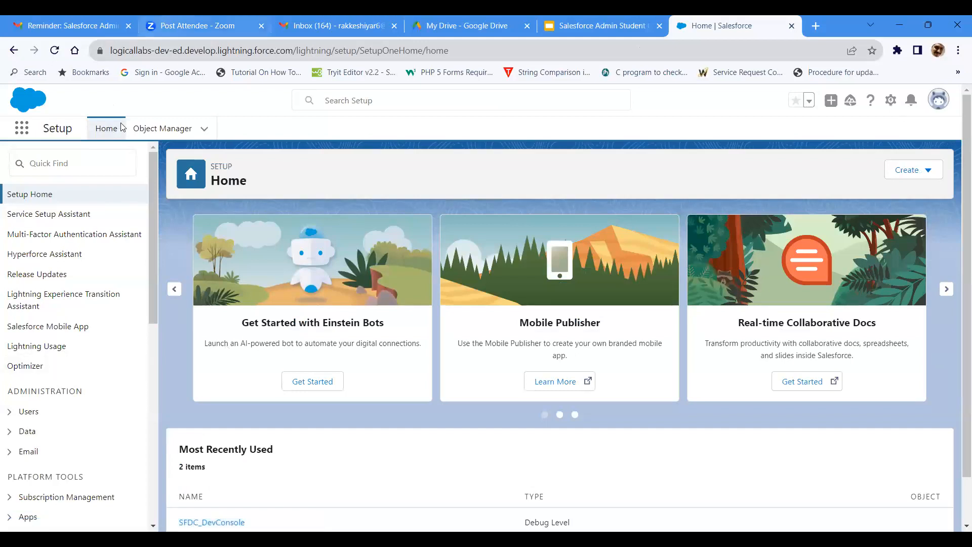
# Step: Search Setup for "Lightning App" and open the Lightning App Builder page
pyautogui.scroll(-1, 400, 350)
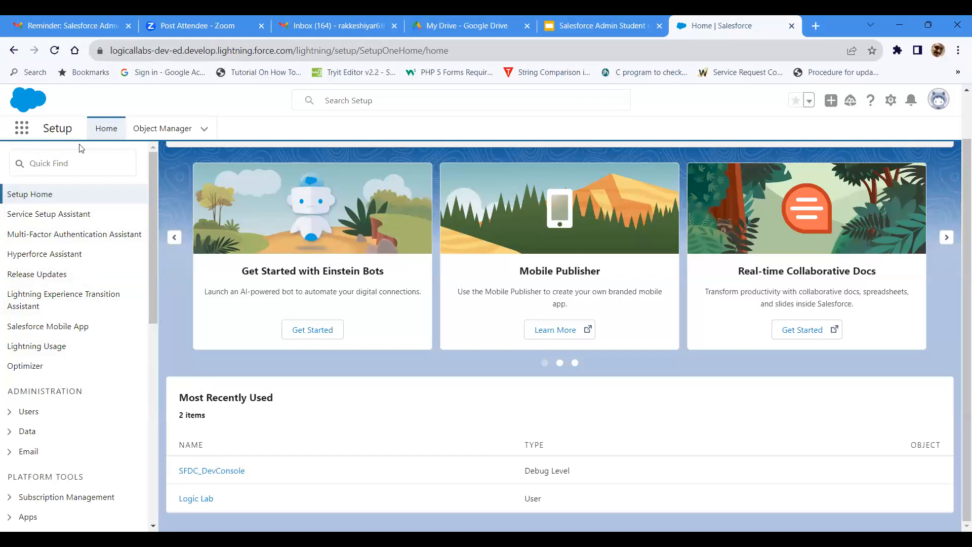
pyautogui.click(78, 158)
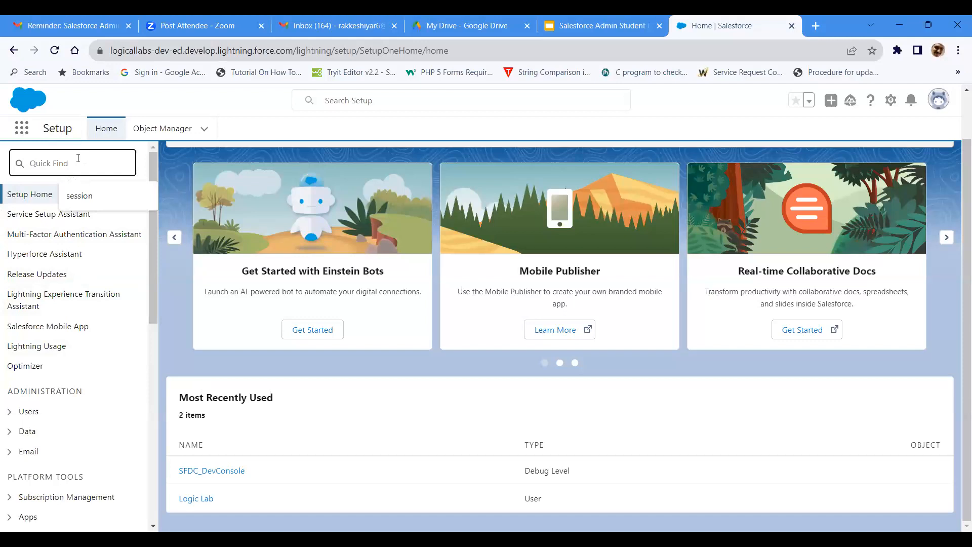
pyautogui.write('Li')
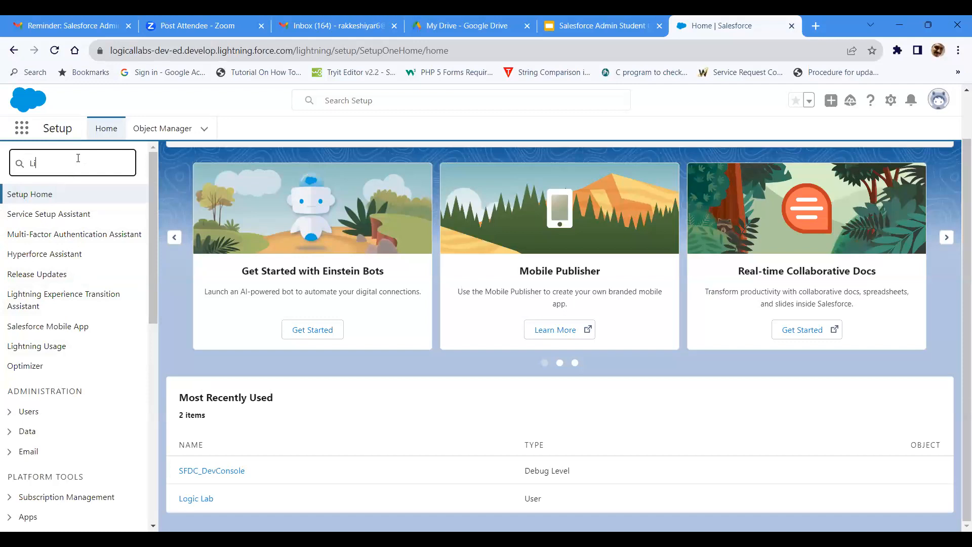
pyautogui.write('ghtning ')
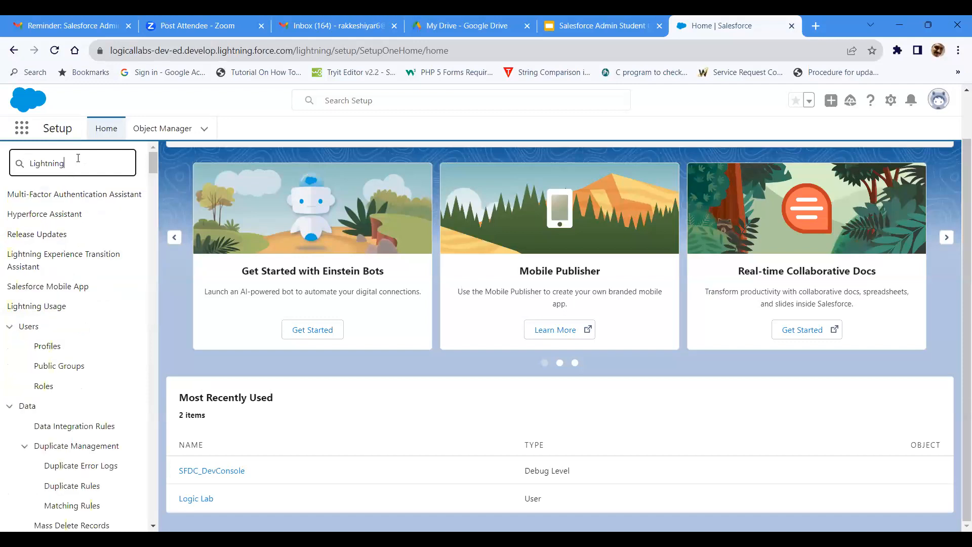
pyautogui.write('App')
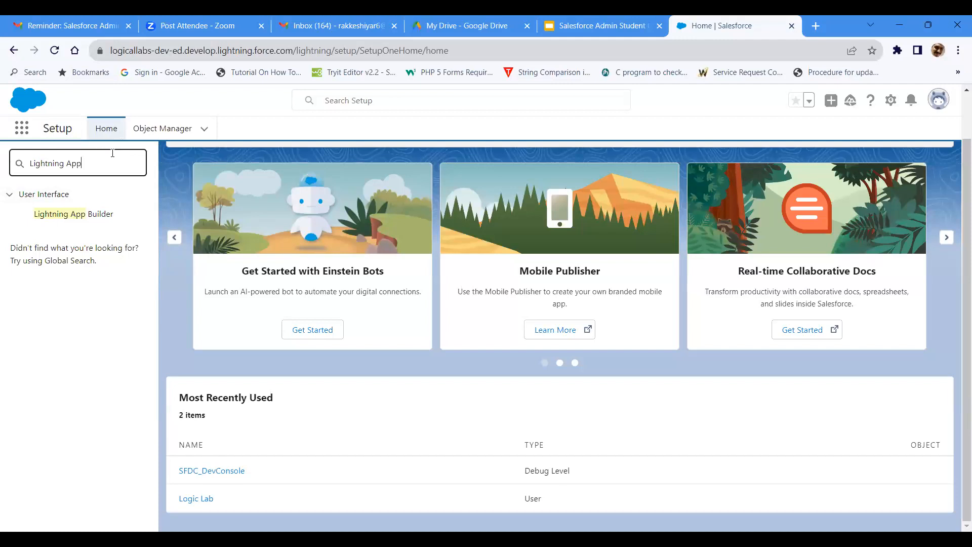
pyautogui.click(84, 219)
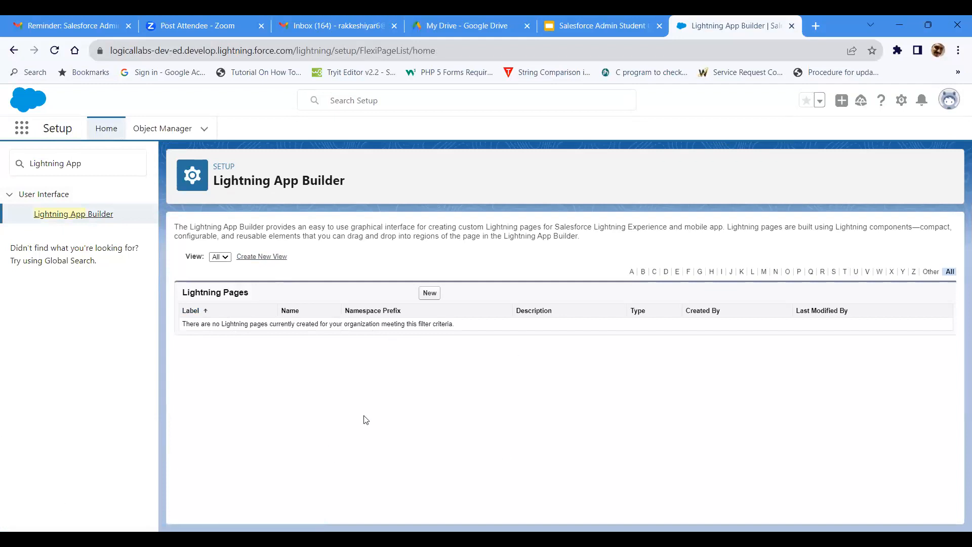
# Step: Start a new Lightning page of type Home Page and label it LogicalLabsHome
pyautogui.click(438, 294)
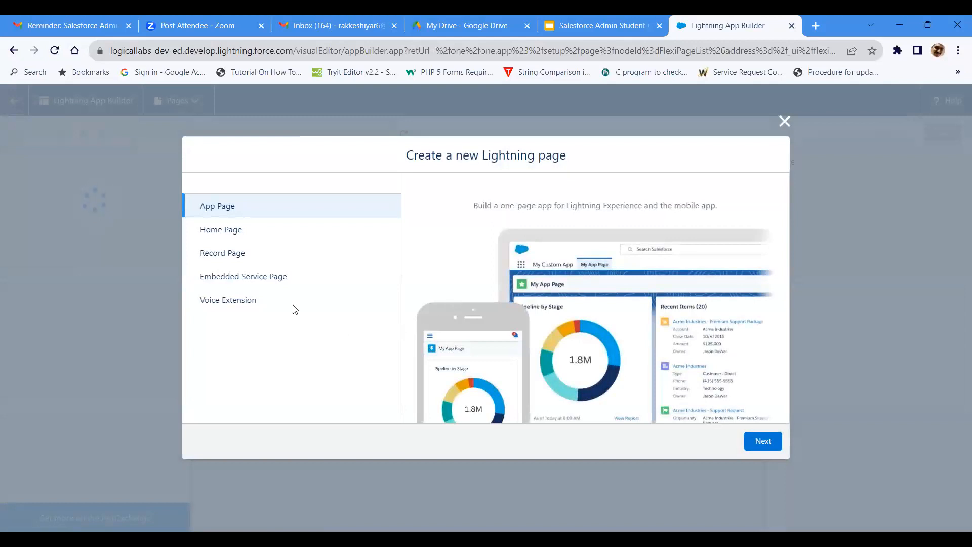
pyautogui.click(283, 232)
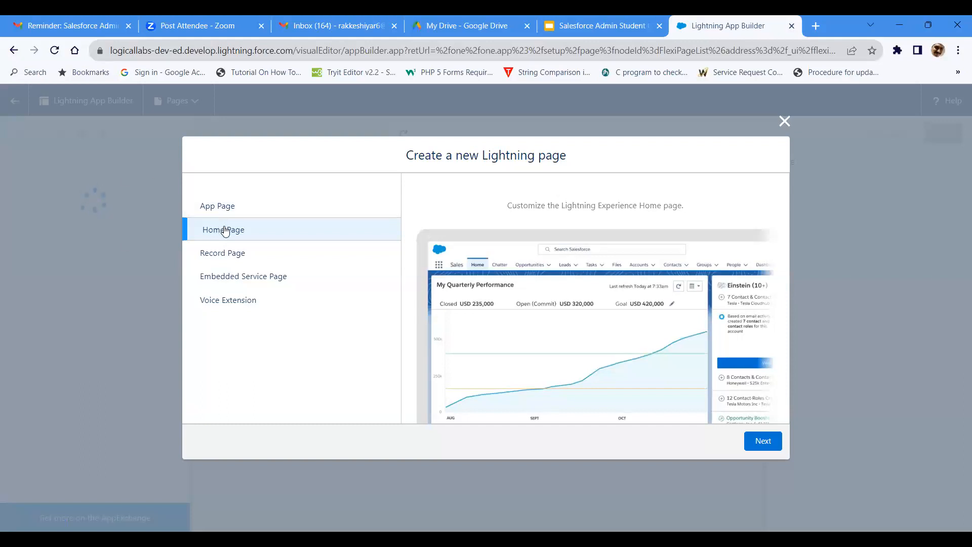
pyautogui.click(768, 445)
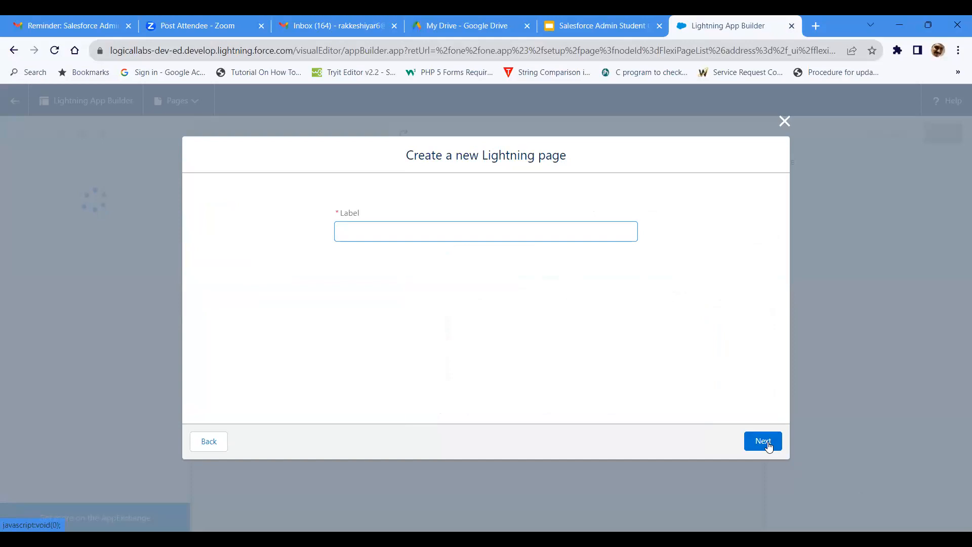
pyautogui.write('LogicalLabsHome')
pyautogui.click(768, 446)
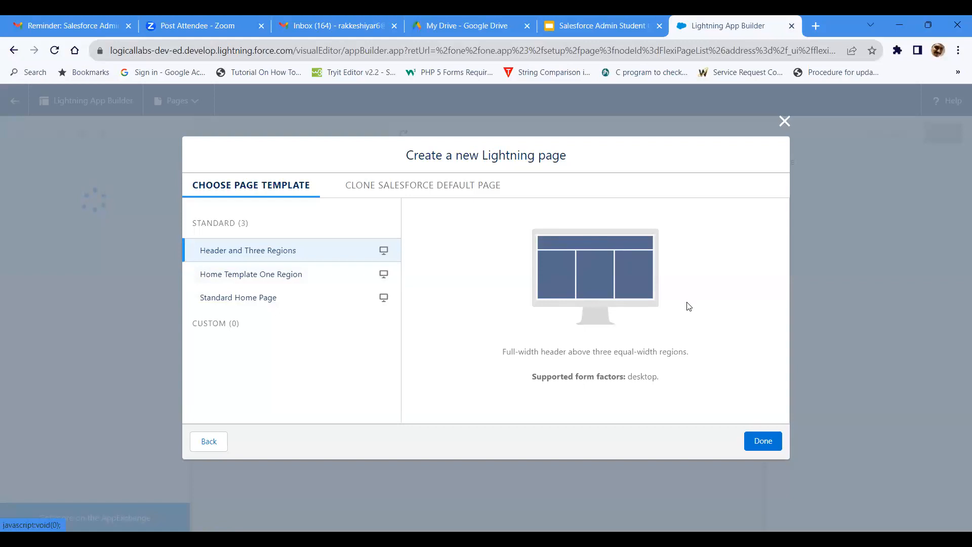
# Step: Create the page from the Standard Home Page template and dismiss the Spring '21 notice
pyautogui.click(295, 281)
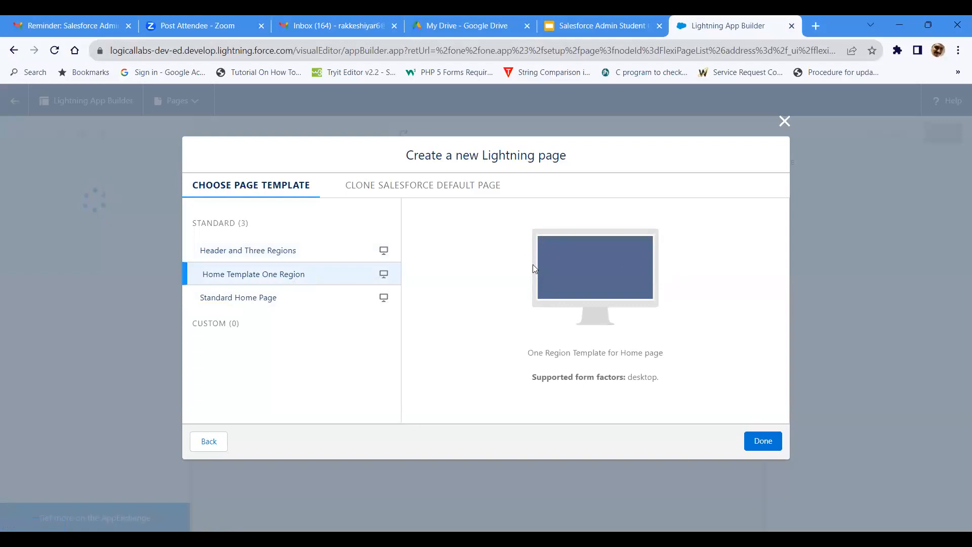
pyautogui.click(267, 304)
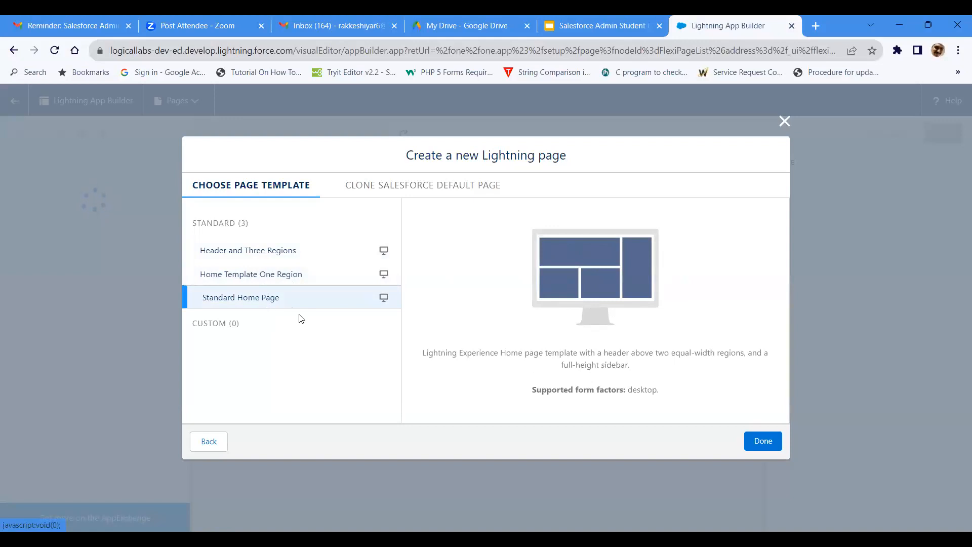
pyautogui.click(752, 443)
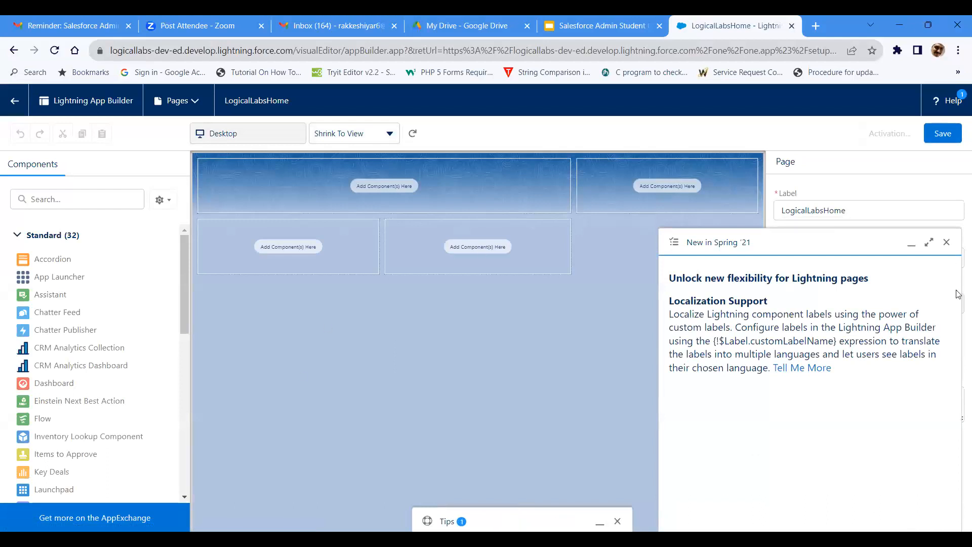
pyautogui.click(946, 242)
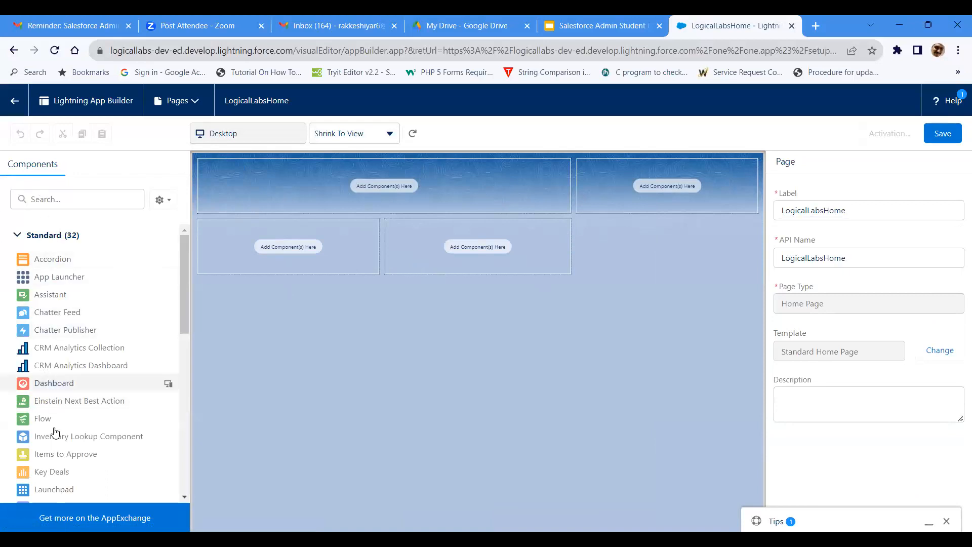
# Step: Add a Chatter Feed component to the header region of the home page
pyautogui.scroll(-9, 56, 477)
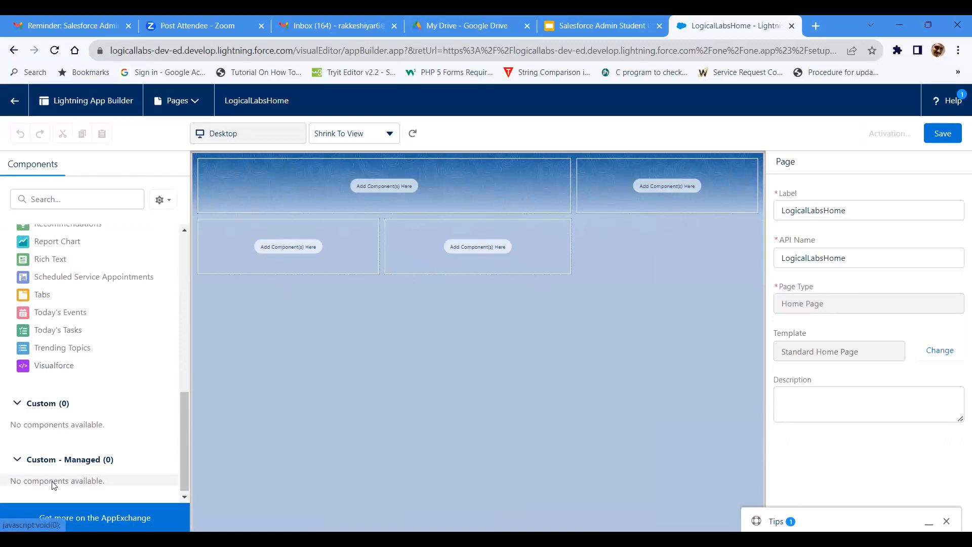
pyautogui.scroll(15, 53, 484)
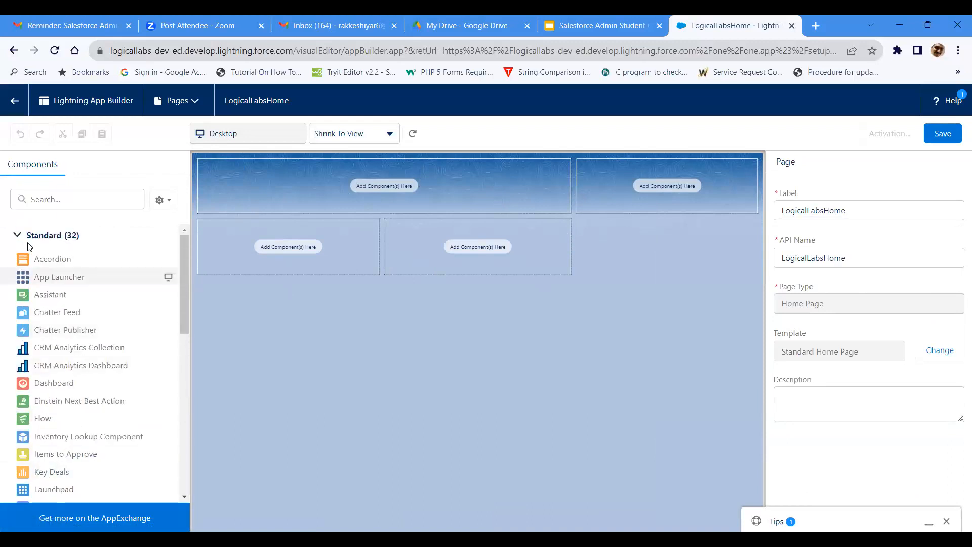
pyautogui.scroll(-10, 28, 394)
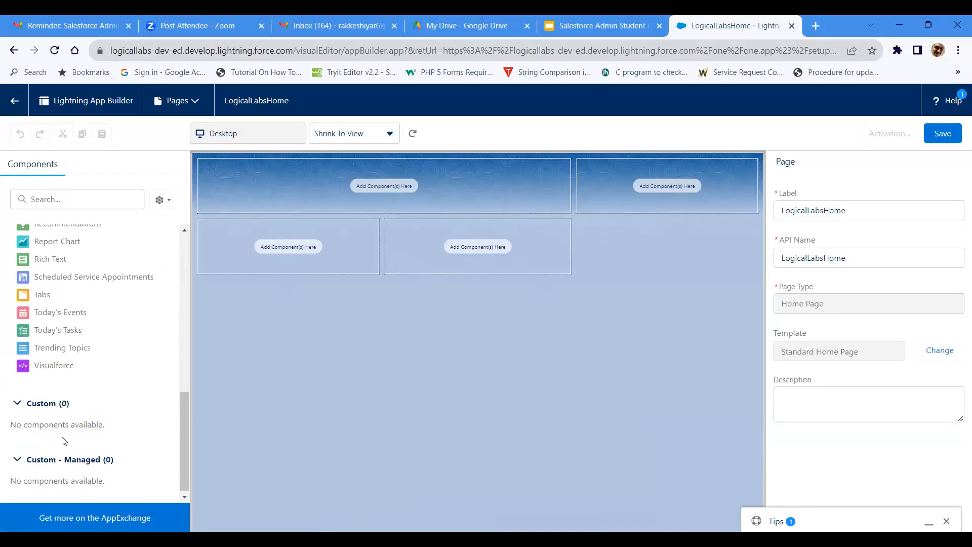
pyautogui.scroll(10, 63, 440)
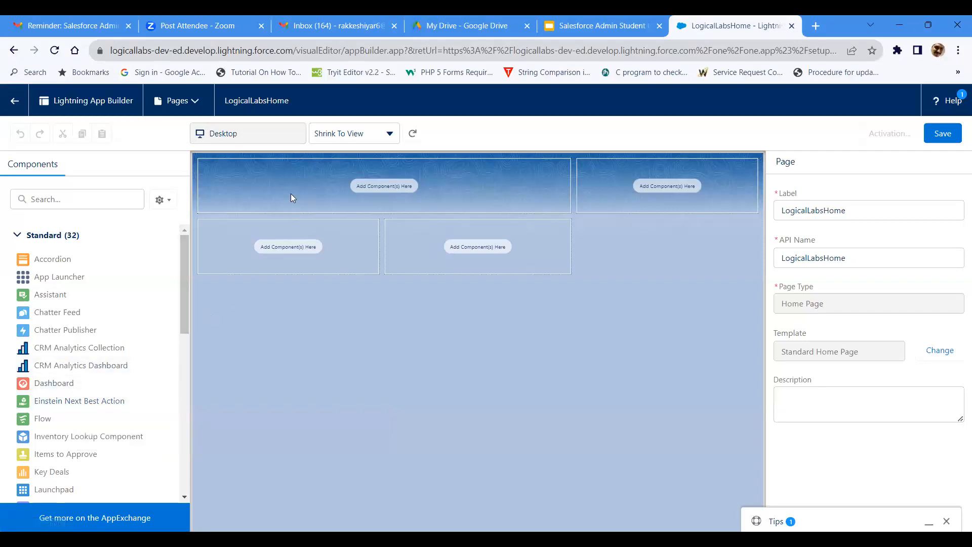
pyautogui.moveTo(50, 313); pyautogui.dragTo(253, 175)
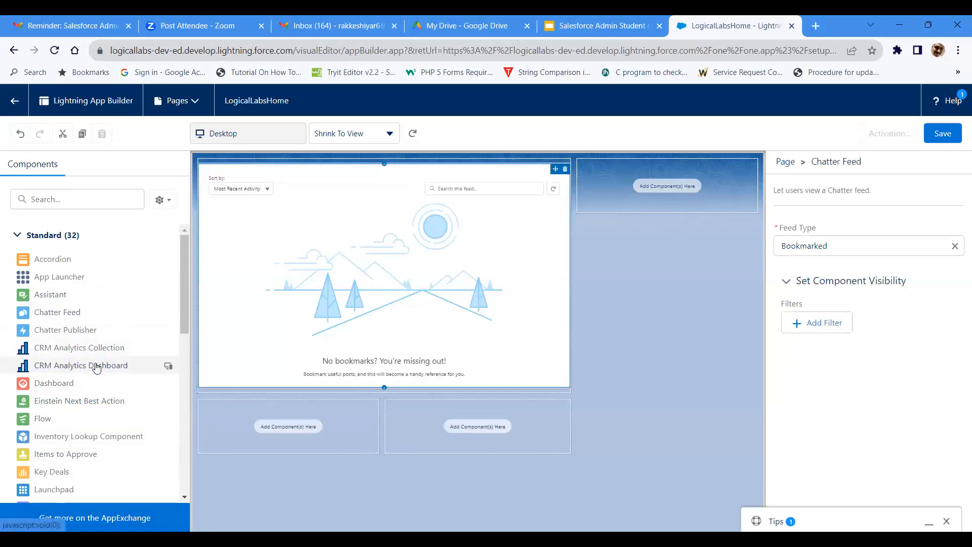
# Step: Add a List View component to the full-height sidebar region of the home page
pyautogui.scroll(-1, 96, 365)
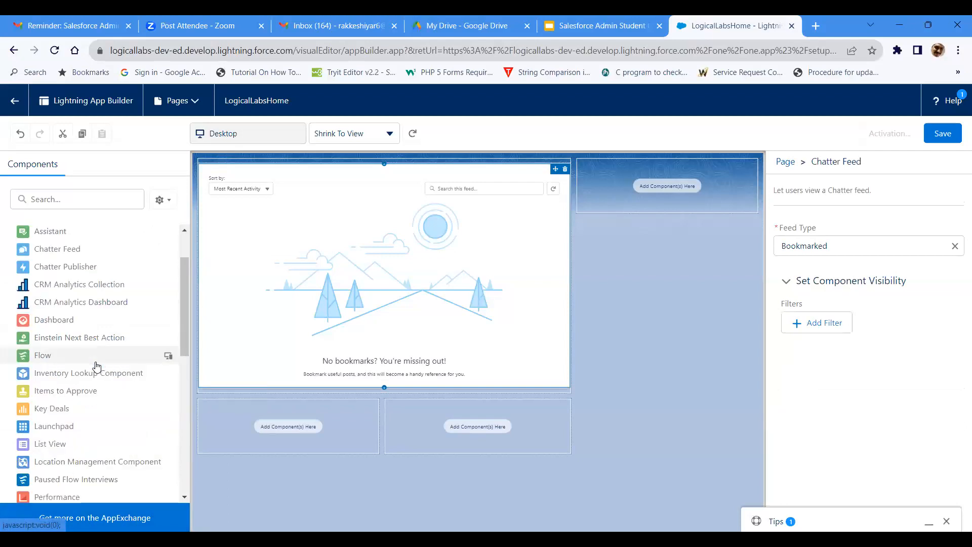
pyautogui.scroll(-1, 97, 364)
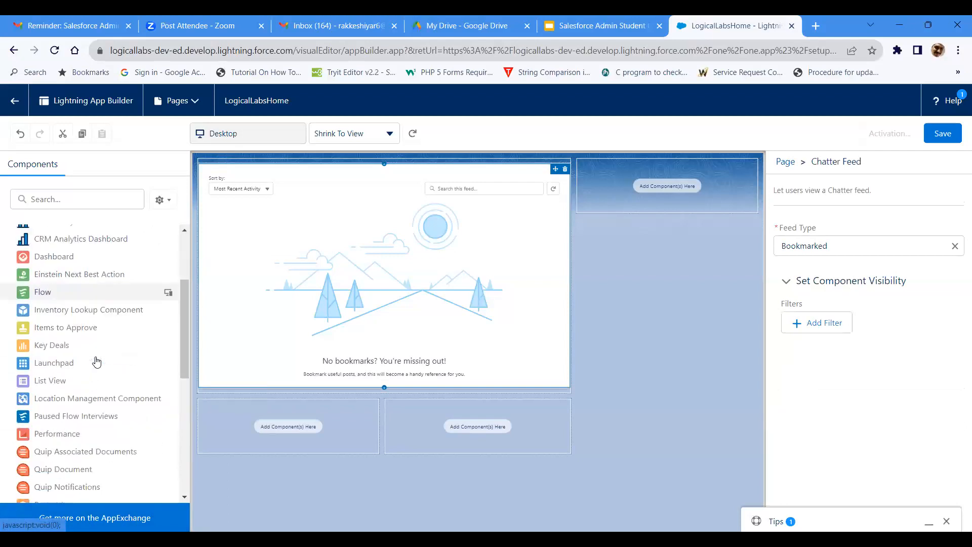
pyautogui.scroll(-1, 97, 363)
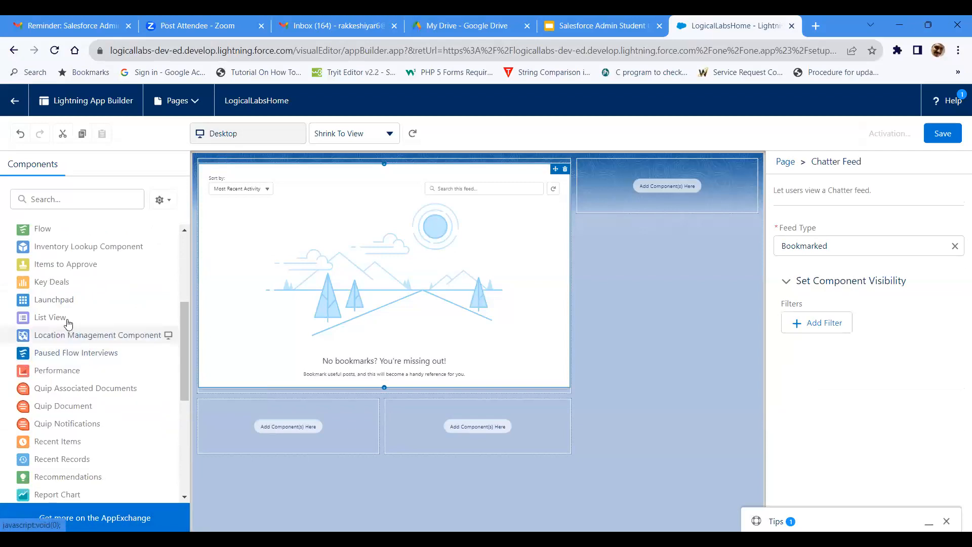
pyautogui.moveTo(65, 317); pyautogui.dragTo(595, 175)
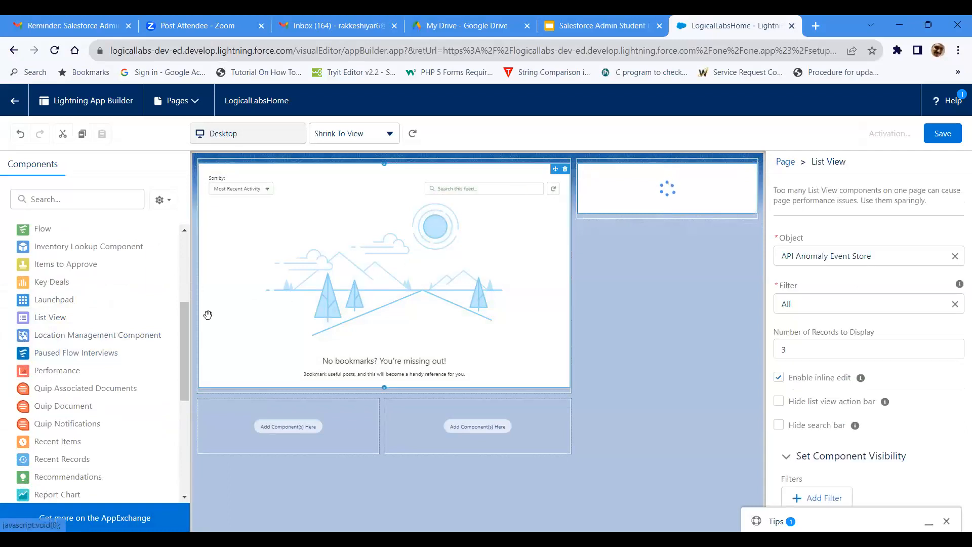
# Step: Add Recent Items to the lower-left region of the home page and Today's Events to the lower-right region
pyautogui.scroll(-3, 50, 404)
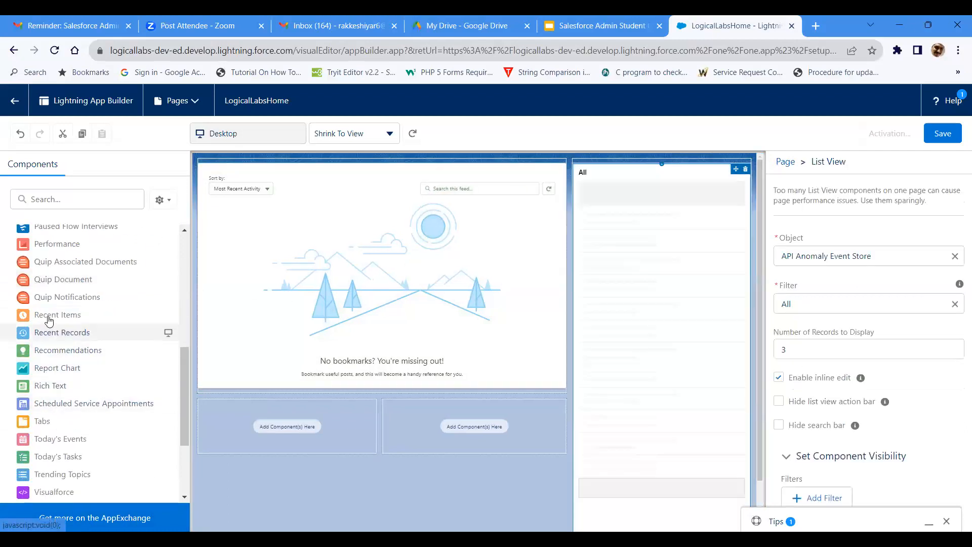
pyautogui.moveTo(47, 316); pyautogui.dragTo(198, 415)
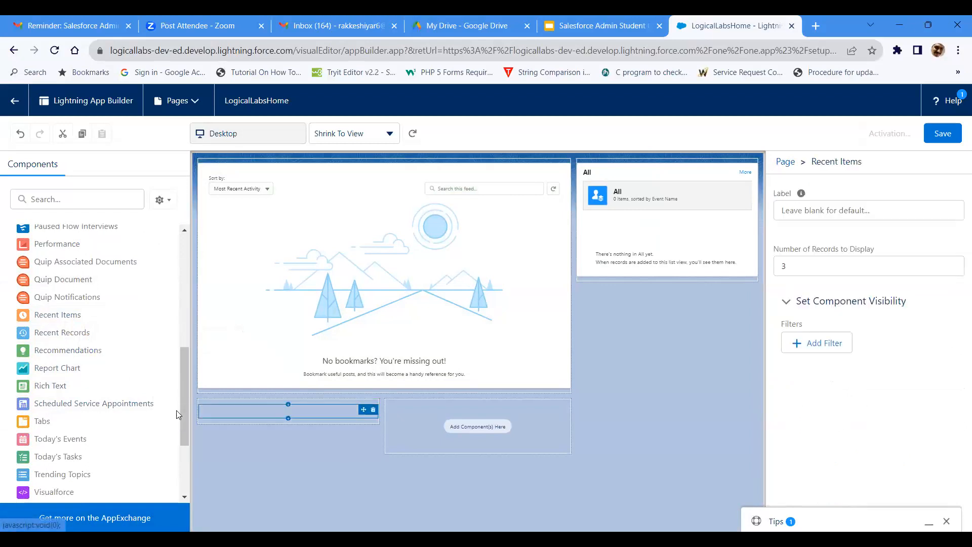
pyautogui.scroll(-3, 101, 373)
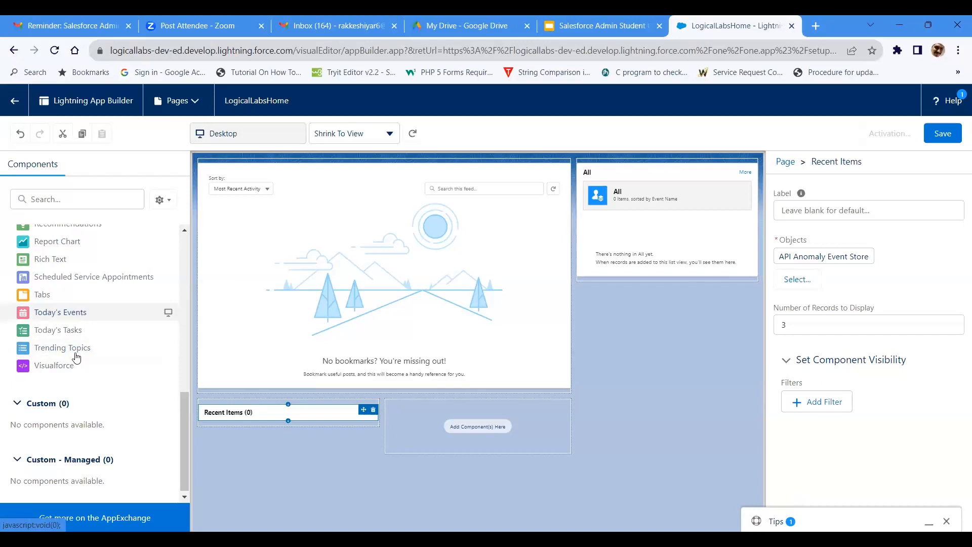
pyautogui.moveTo(71, 315); pyautogui.dragTo(397, 416)
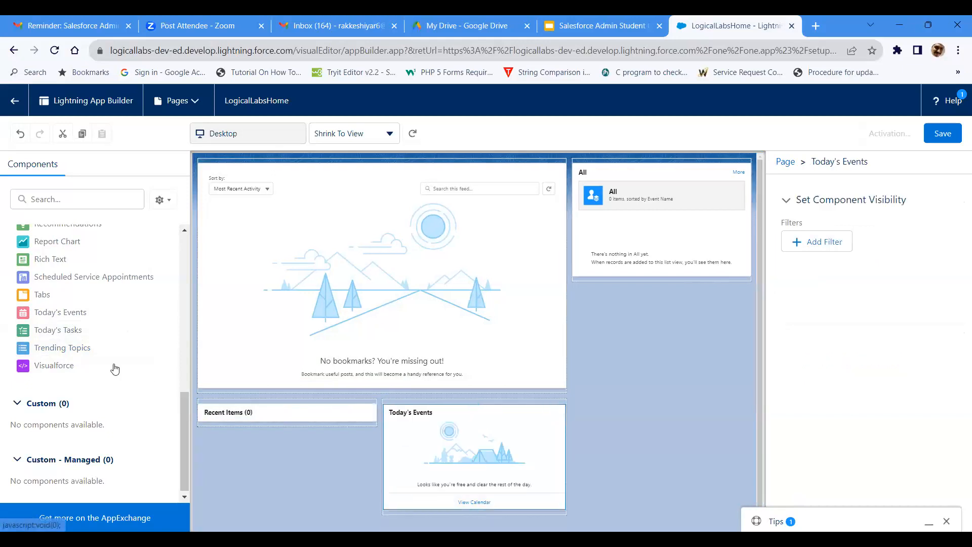
# Step: Add a Today's Tasks component below the list view in the sidebar region and save the page
pyautogui.moveTo(66, 330); pyautogui.dragTo(598, 278)
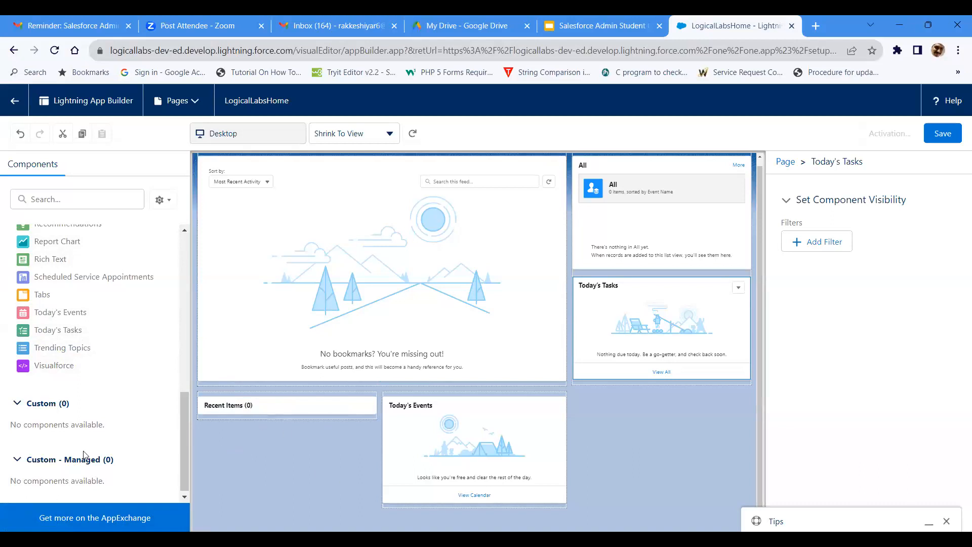
pyautogui.click(943, 132)
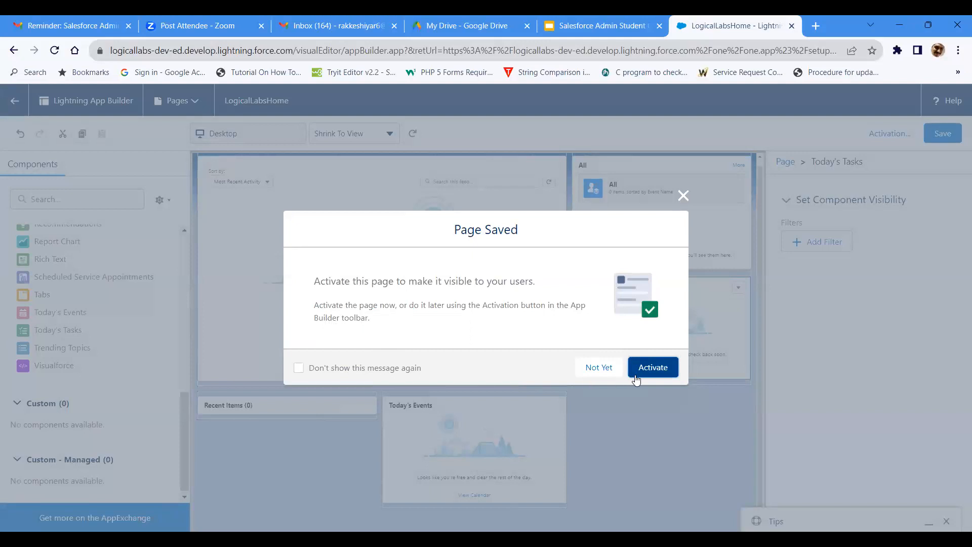
# Step: Begin activating the saved page with an assignment to specific apps and profiles
pyautogui.click(651, 371)
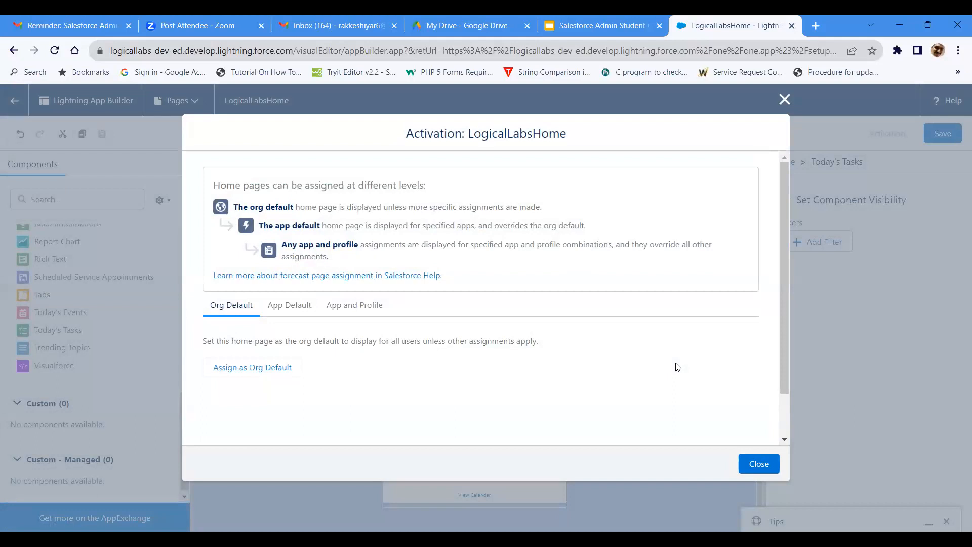
pyautogui.click(349, 316)
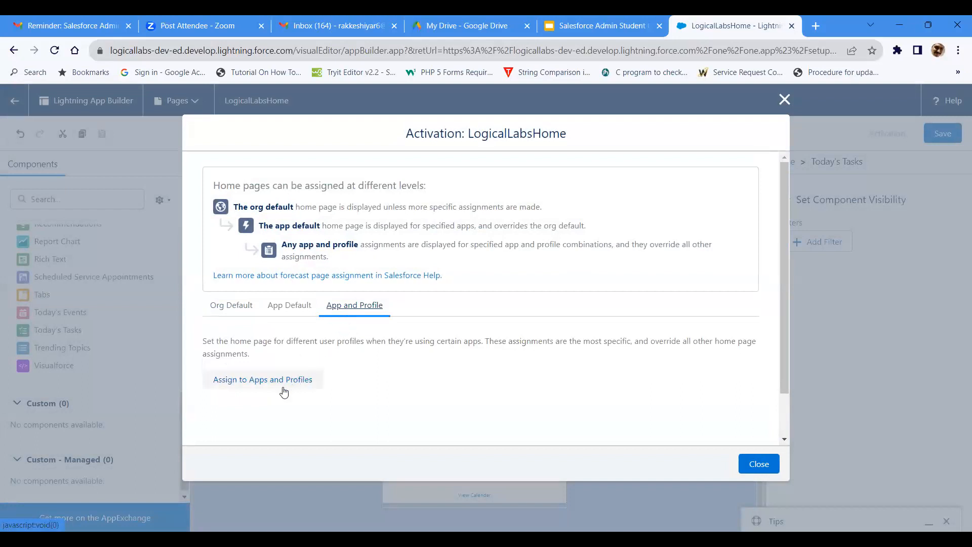
pyautogui.click(262, 379)
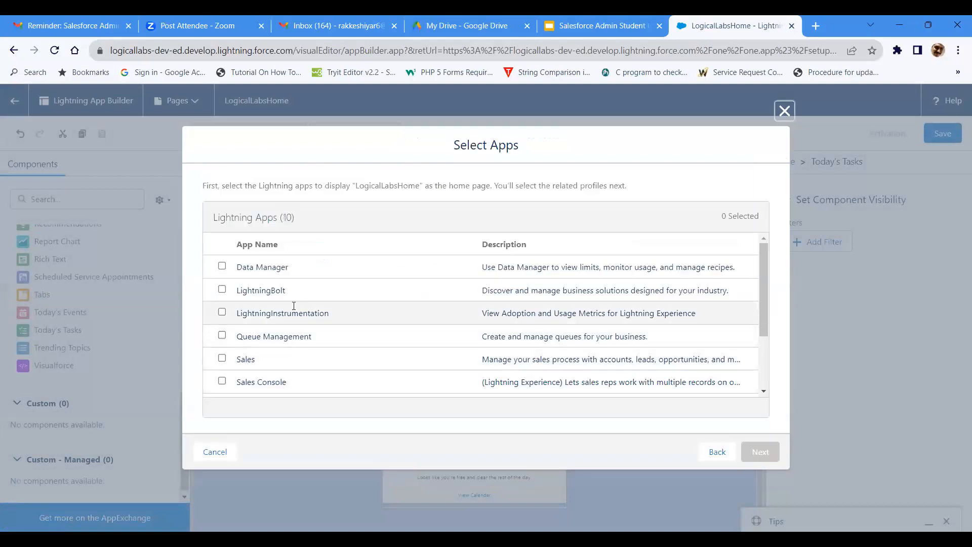
# Step: Select the Sales Console, Service Console, Salesforce CMS and Sales apps for the page and proceed to profile selection
pyautogui.scroll(-3, 296, 304)
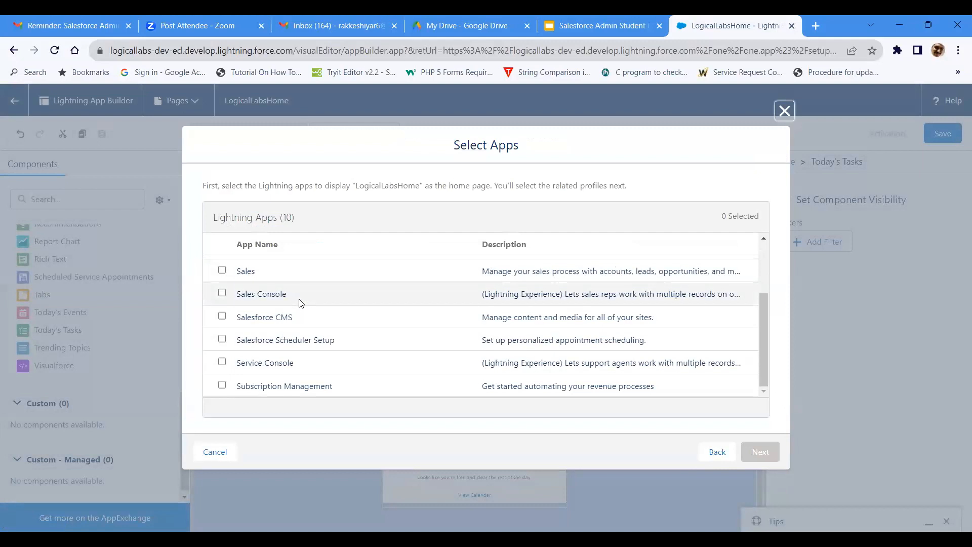
pyautogui.scroll(2, 297, 302)
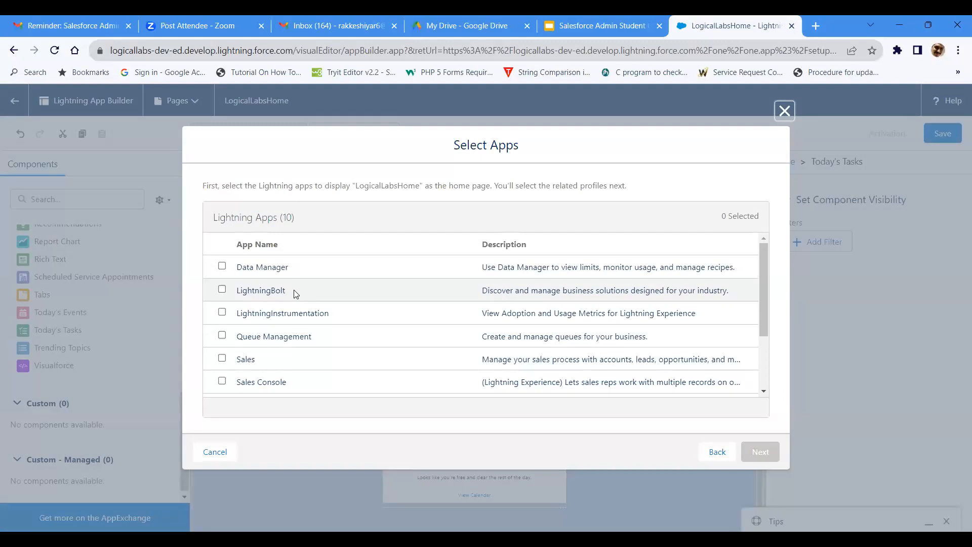
pyautogui.scroll(-2, 296, 294)
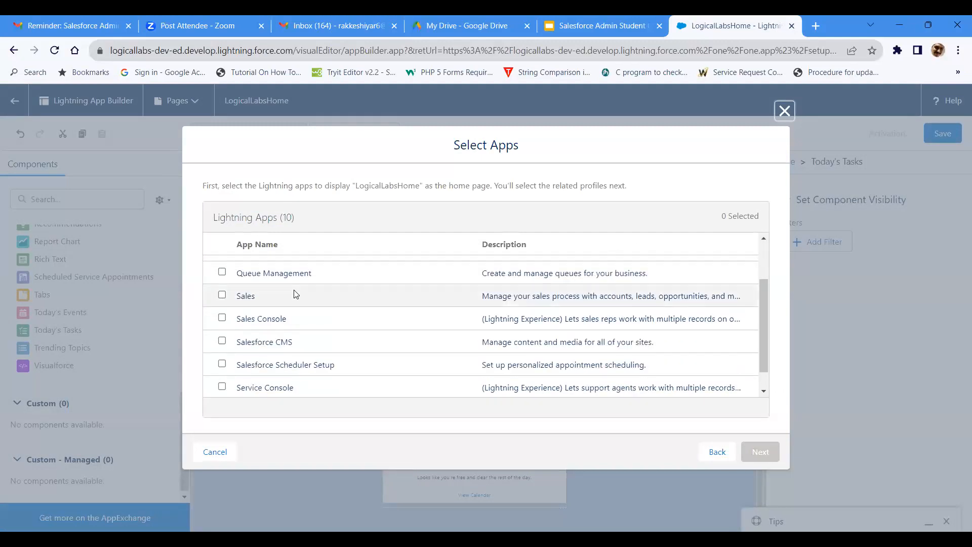
pyautogui.click(223, 318)
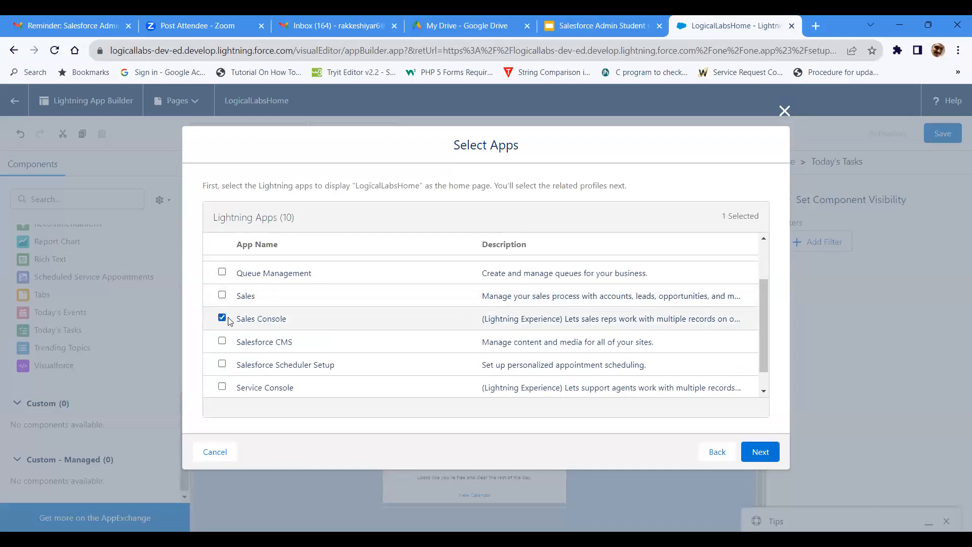
pyautogui.scroll(-1, 289, 337)
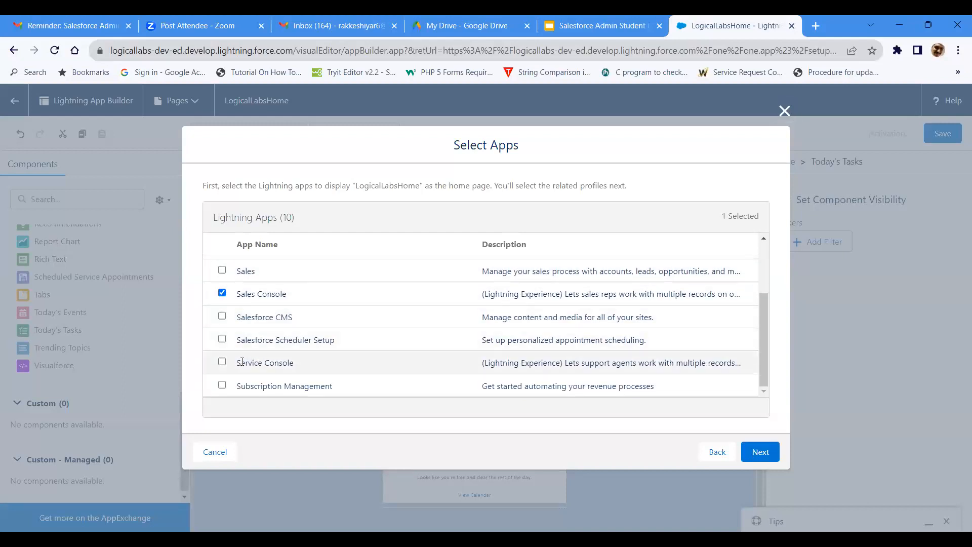
pyautogui.click(222, 361)
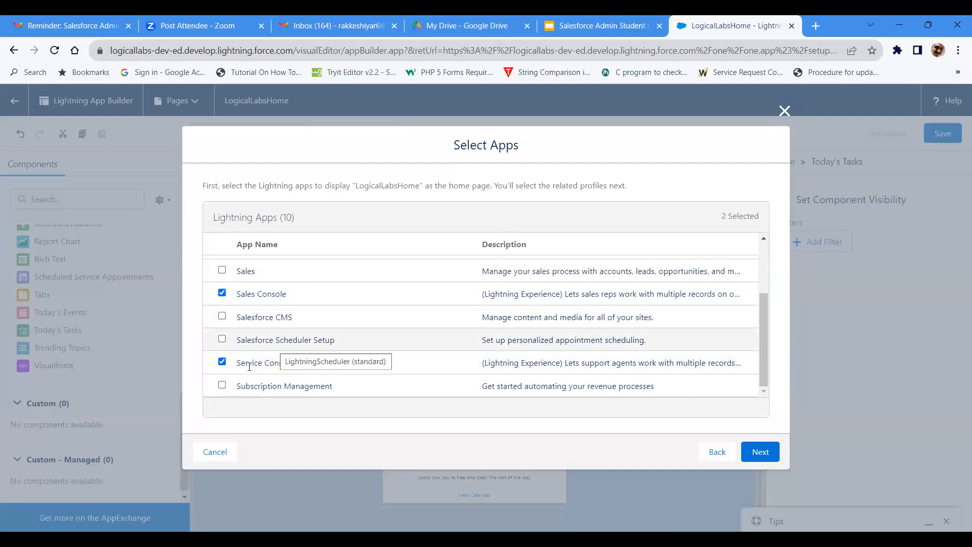
pyautogui.click(222, 317)
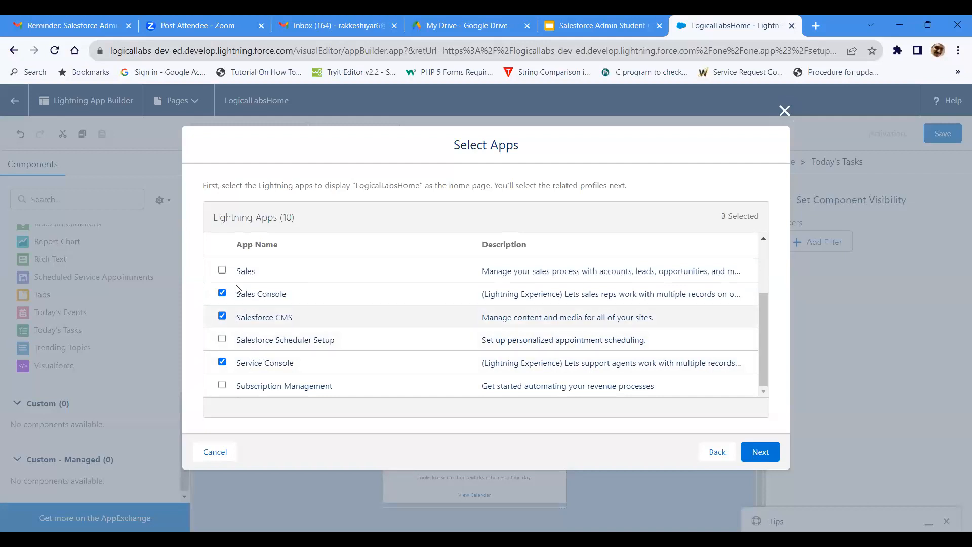
pyautogui.click(222, 270)
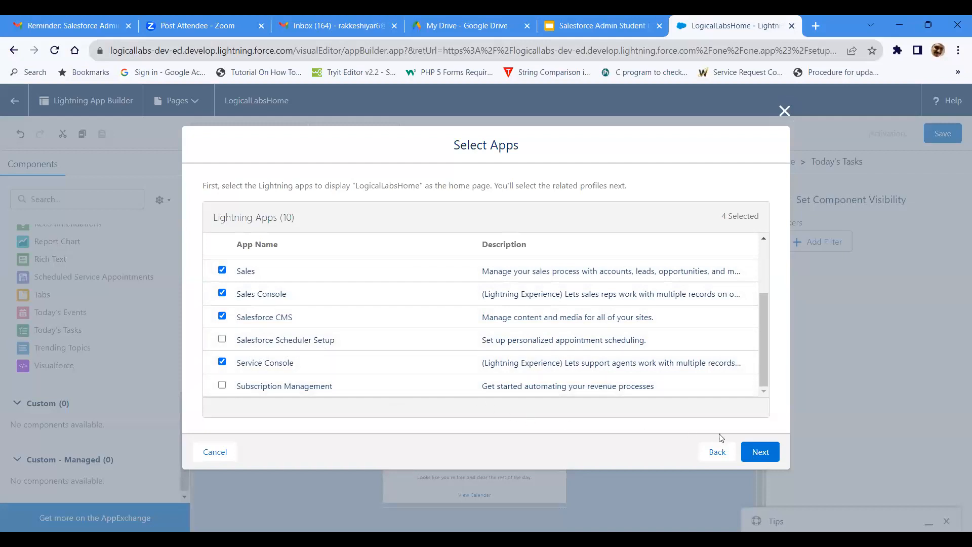
pyautogui.click(757, 453)
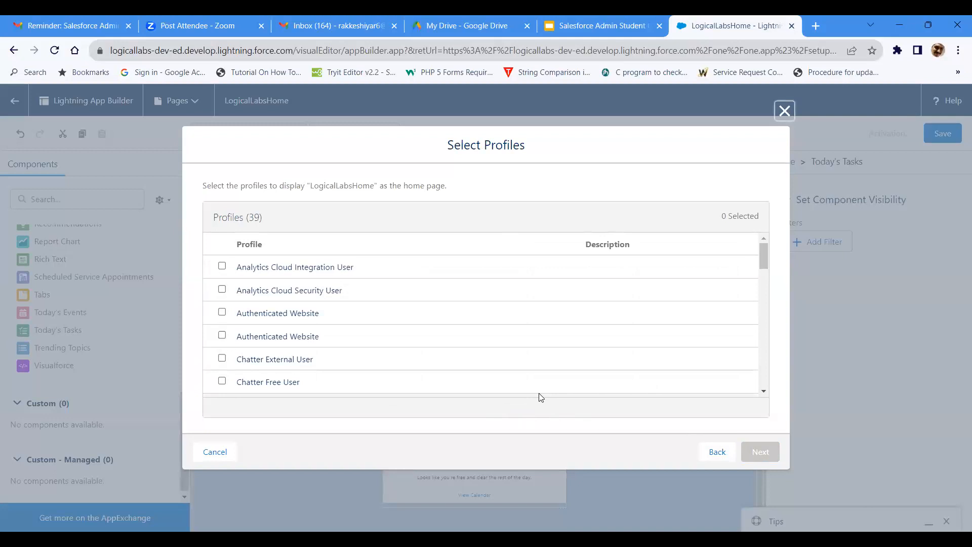
# Step: Assign the page to the System Administrator and Standard Platform User profiles and save the assignments
pyautogui.scroll(-6, 332, 360)
pyautogui.scroll(-10, 338, 369)
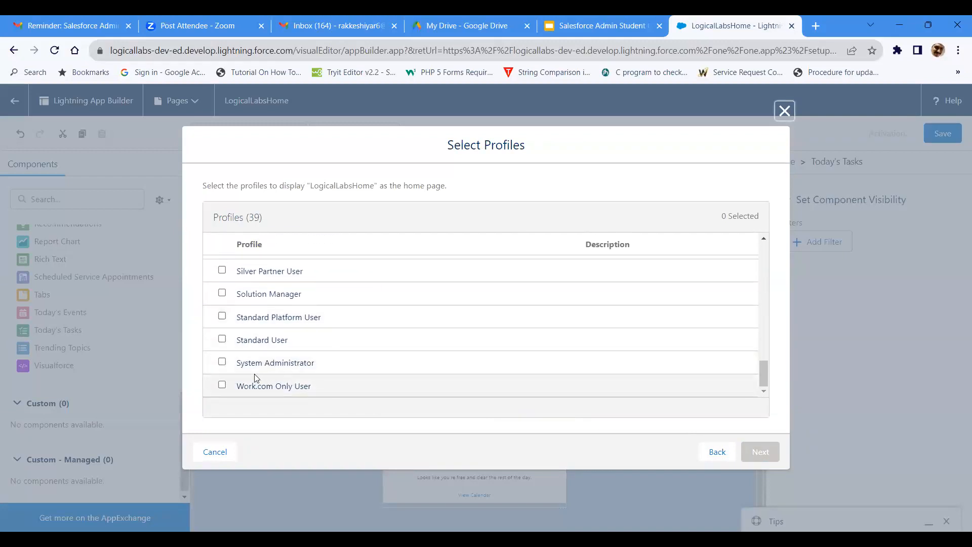
pyautogui.click(222, 363)
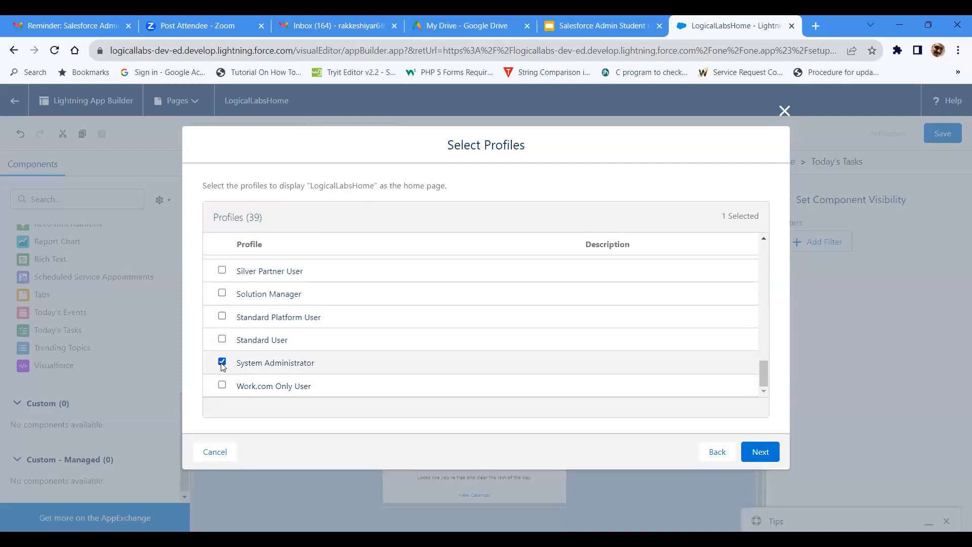
pyautogui.click(222, 316)
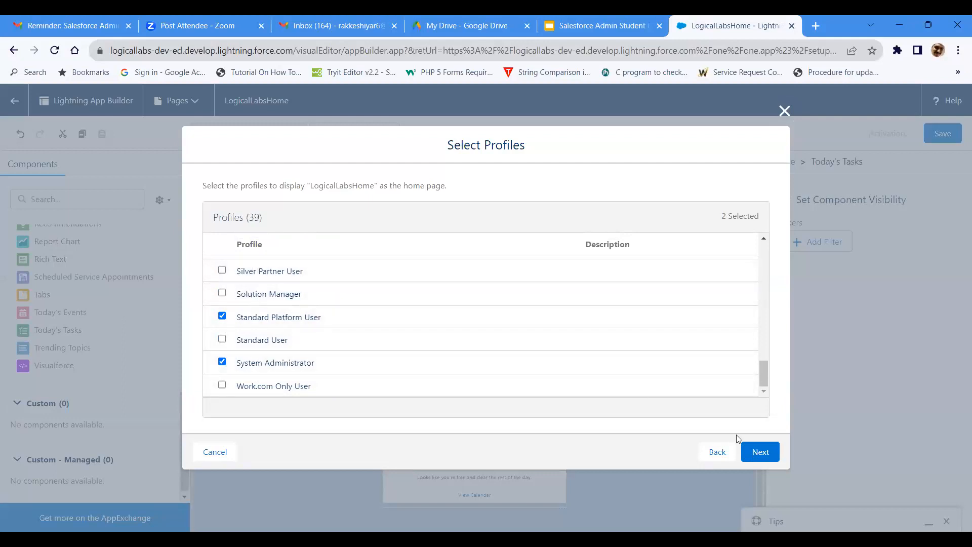
pyautogui.click(759, 451)
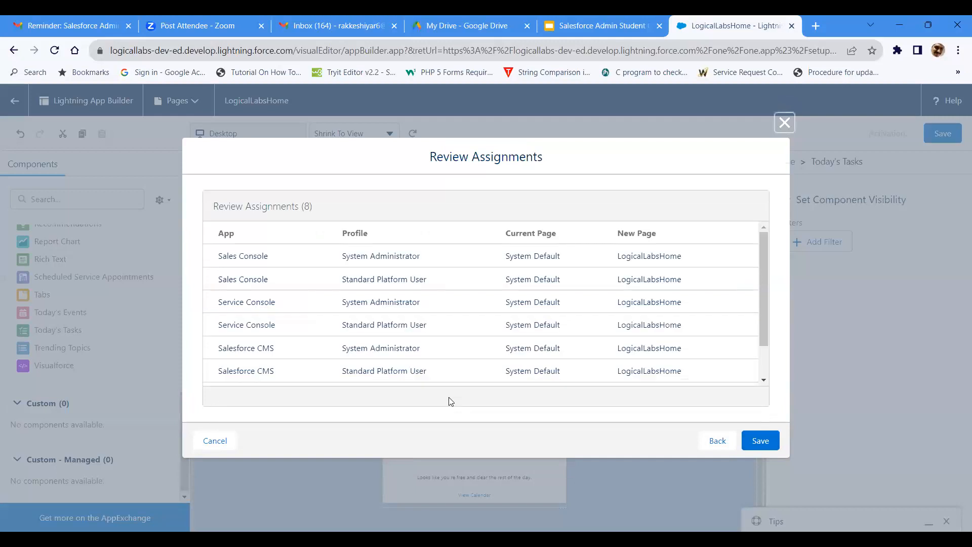
pyautogui.click(752, 444)
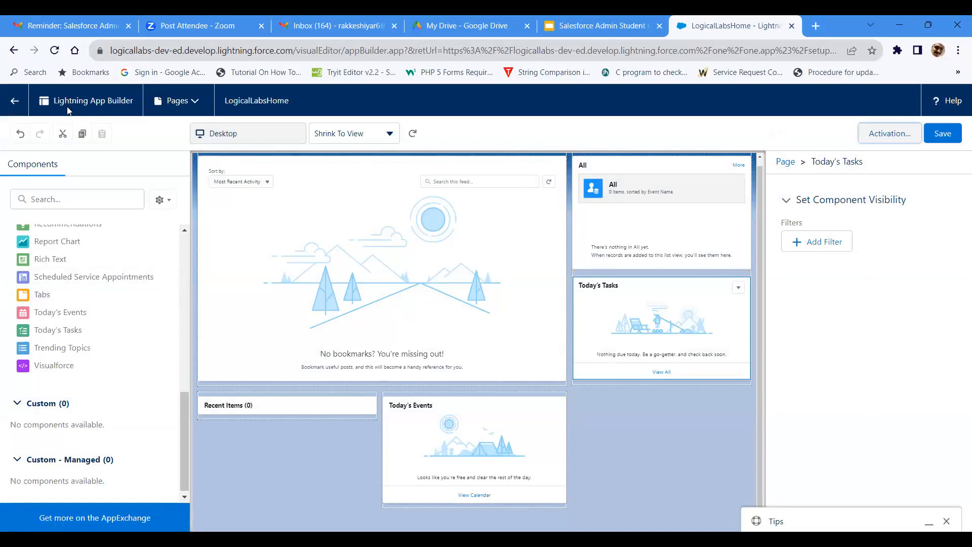
# Step: Leave the page builder, open the Sales Console app and dismiss the Einstein Search notice
pyautogui.click(10, 100)
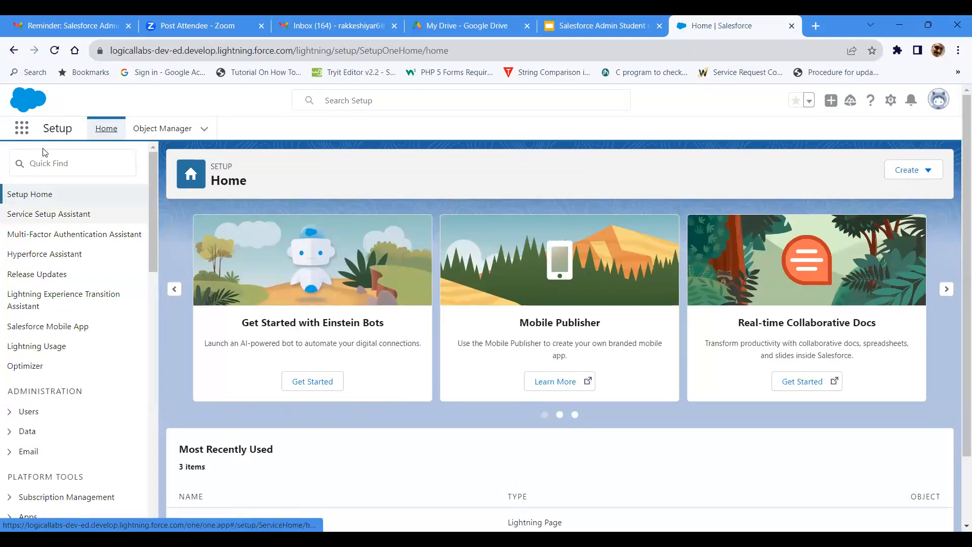
pyautogui.click(21, 129)
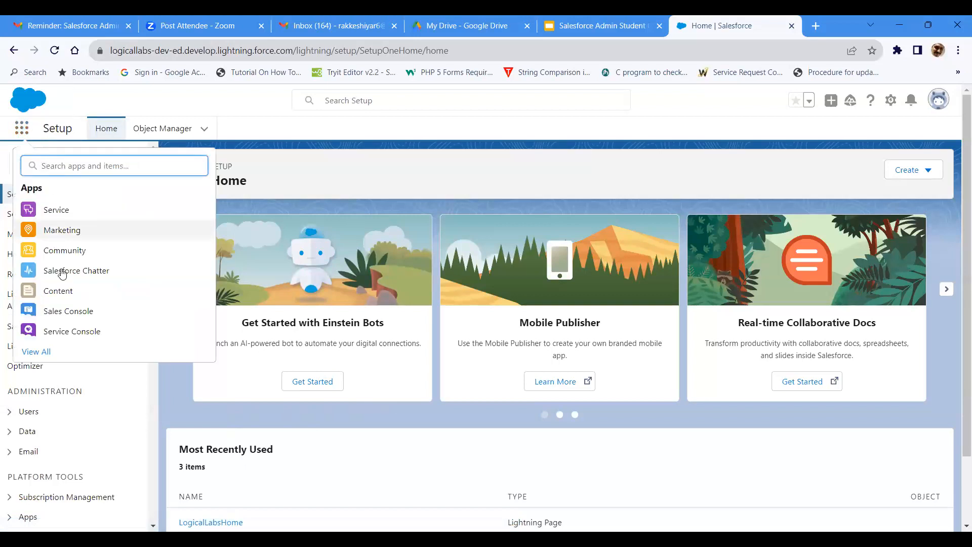
pyautogui.click(62, 311)
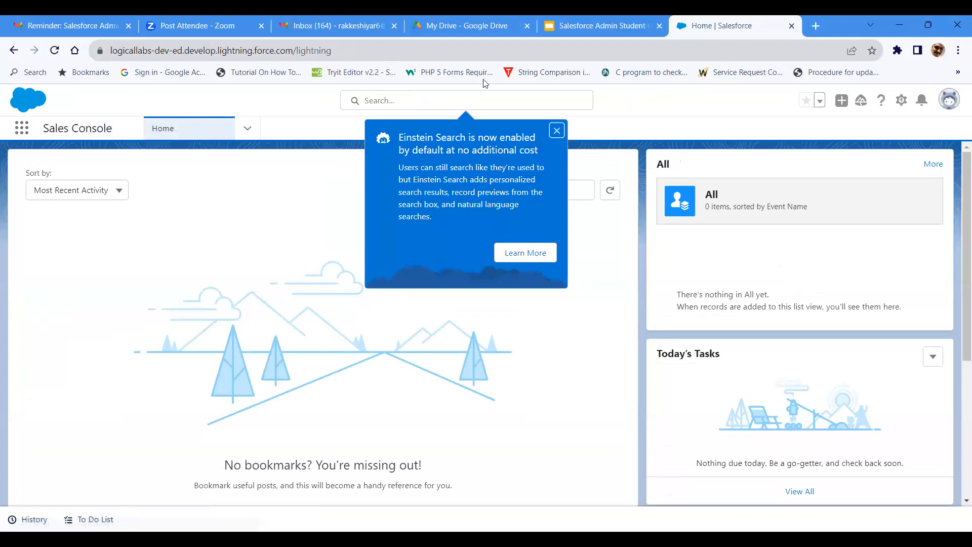
pyautogui.click(553, 133)
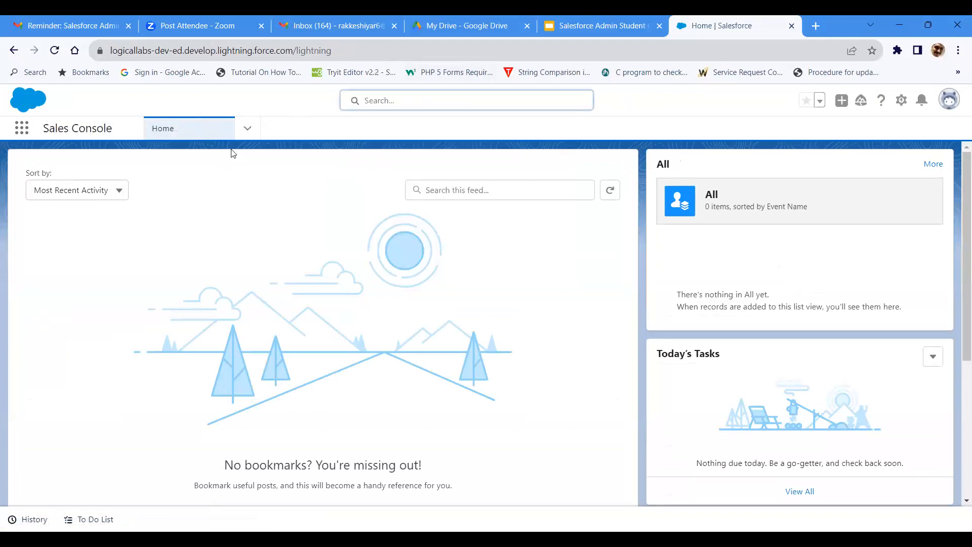
# Step: Review the Sales Console navigation items and examine the component layout of its home page
pyautogui.click(248, 129)
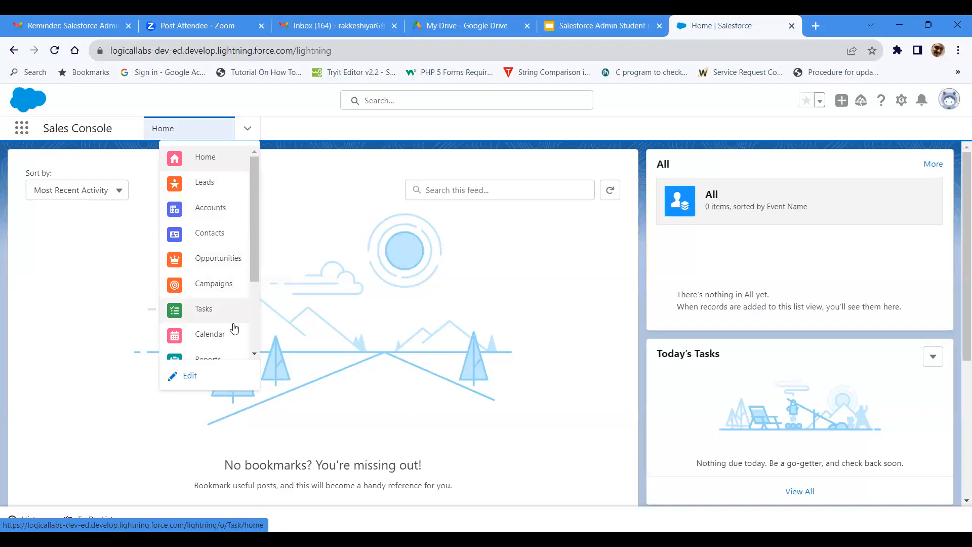
pyautogui.scroll(-3, 251, 332)
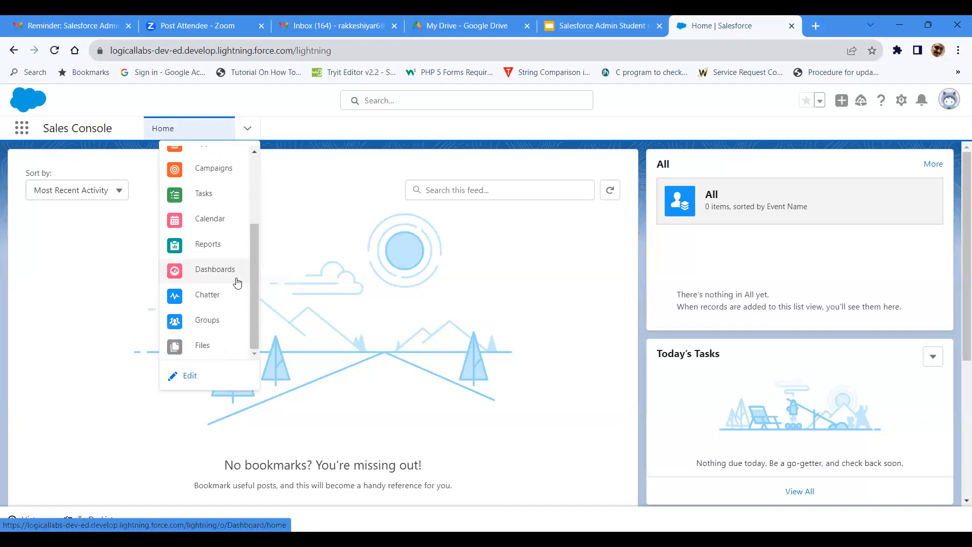
pyautogui.click(495, 334)
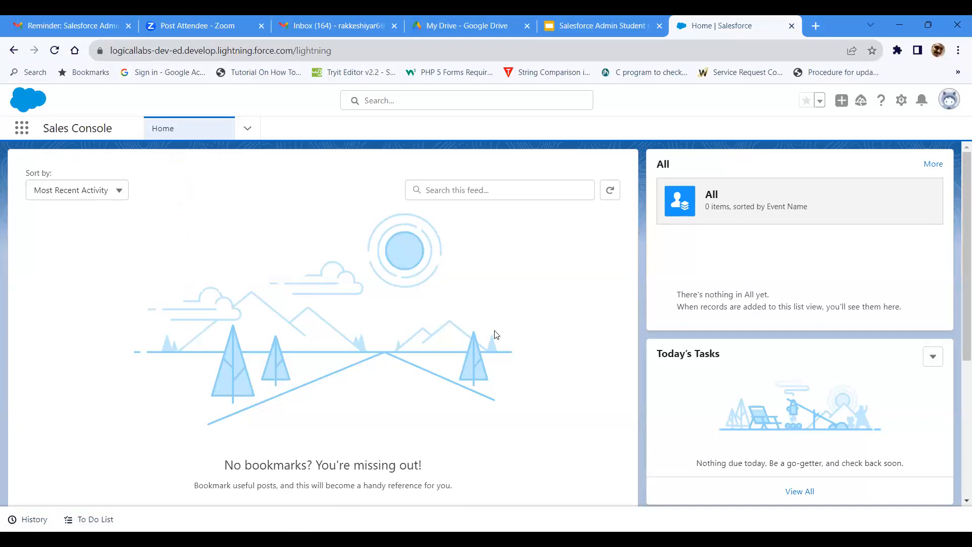
pyautogui.scroll(-3, 386, 397)
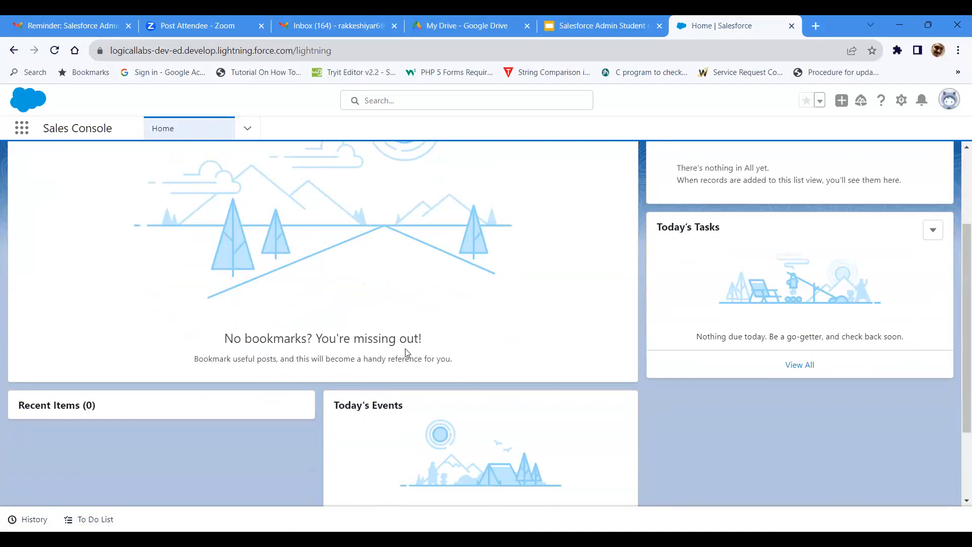
pyautogui.scroll(3, 405, 349)
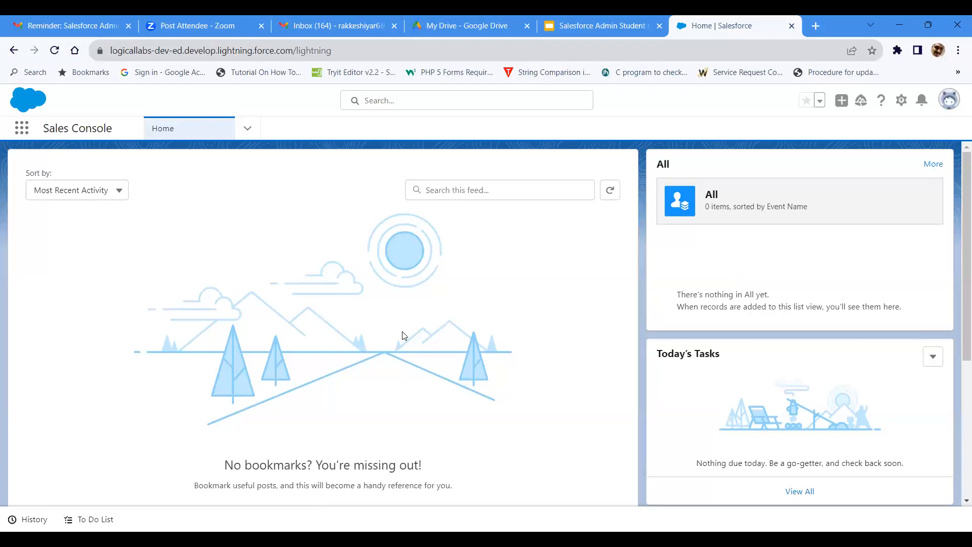
# Step: Switch to the Service Console app and dismiss the notice about pinned list views
pyautogui.click(20, 133)
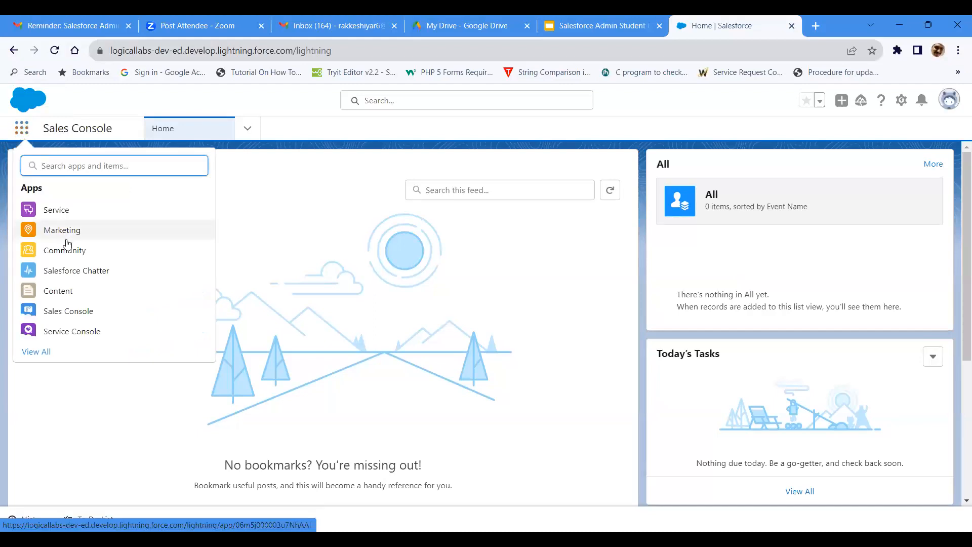
pyautogui.click(70, 340)
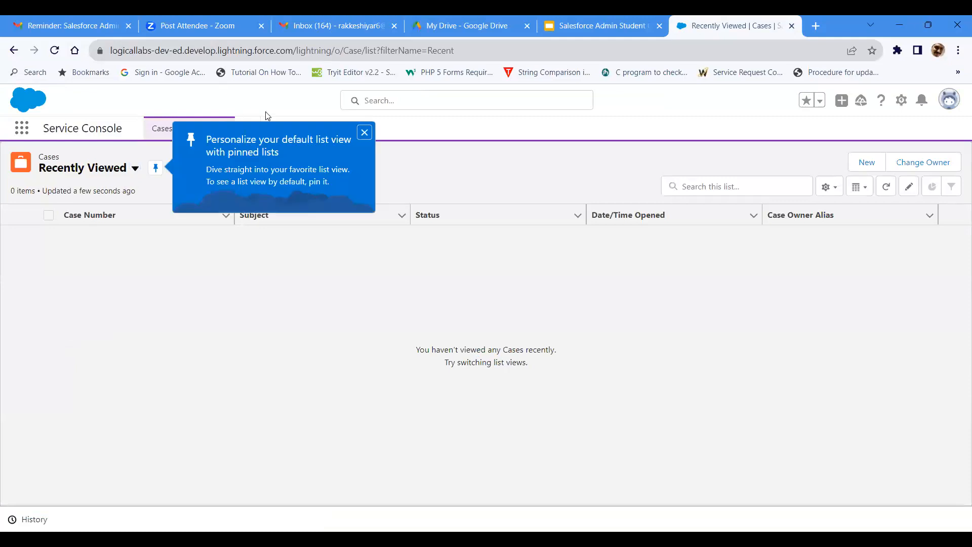
pyautogui.click(365, 132)
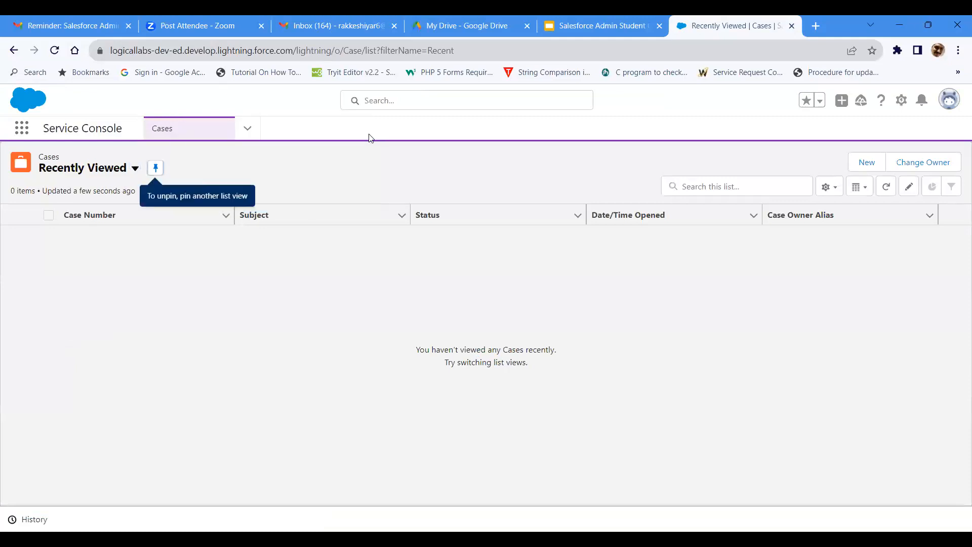
# Step: Review the Service Console navigation items and open its Home page to check the assigned layout
pyautogui.click(248, 130)
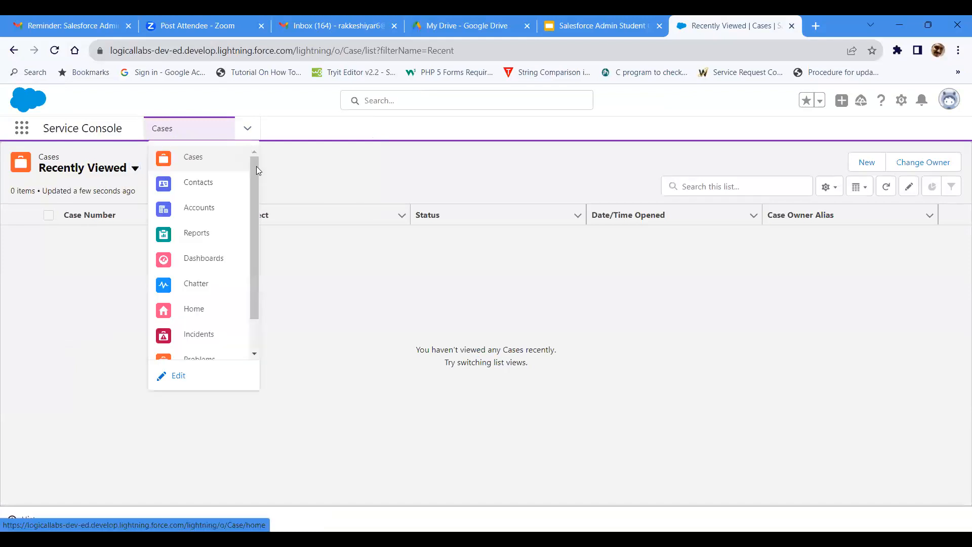
pyautogui.moveTo(257, 173); pyautogui.dragTo(261, 231)
pyautogui.click(255, 151)
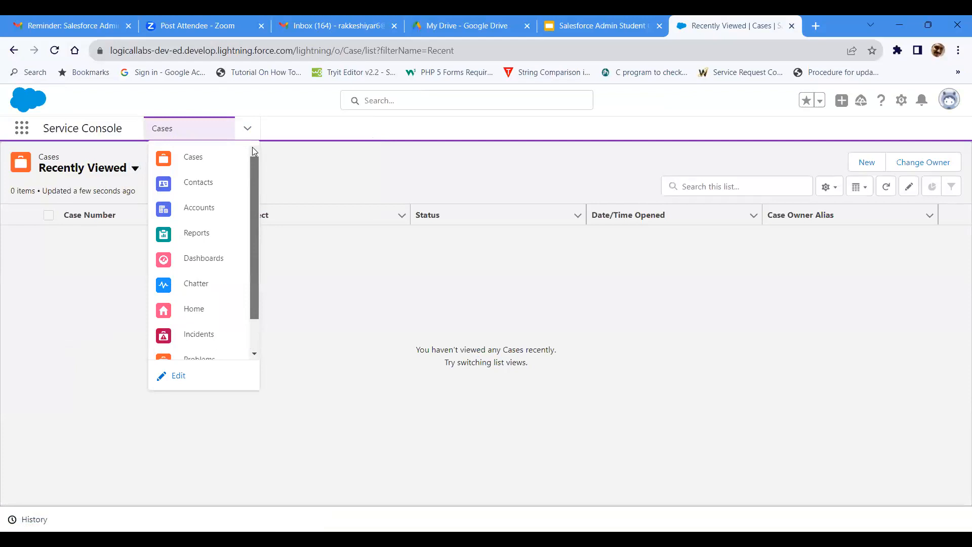
pyautogui.click(209, 309)
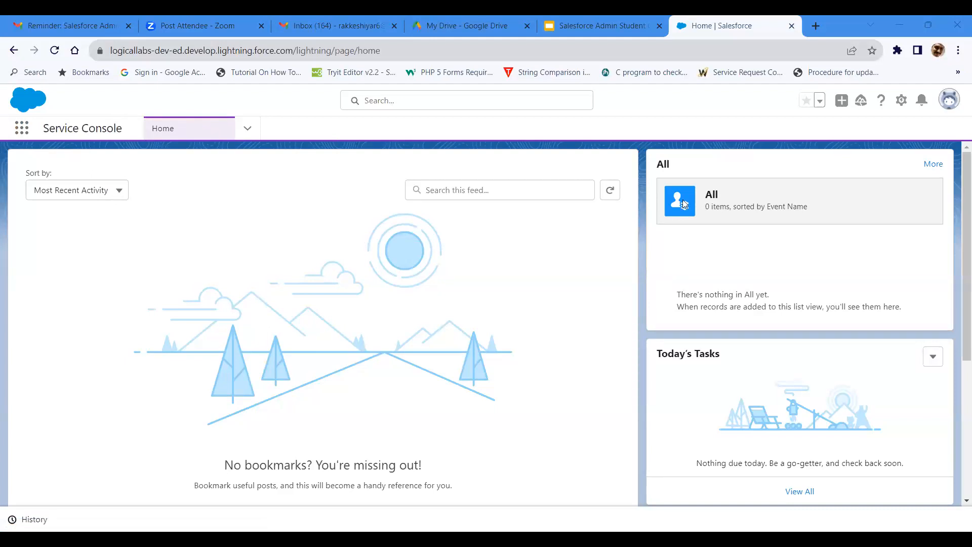
# Step: Open the general Setup area from the Service Console in a new browser tab
pyautogui.click(899, 106)
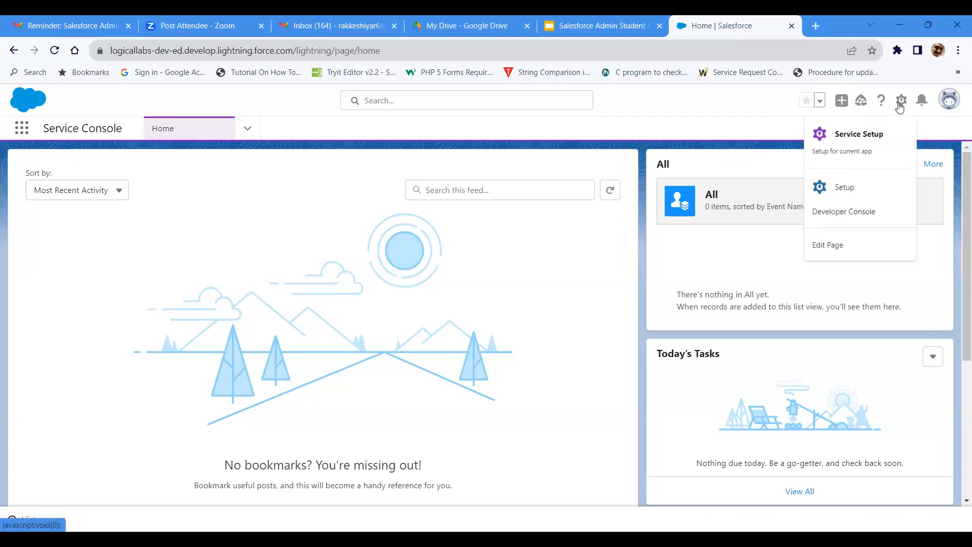
pyautogui.click(863, 183)
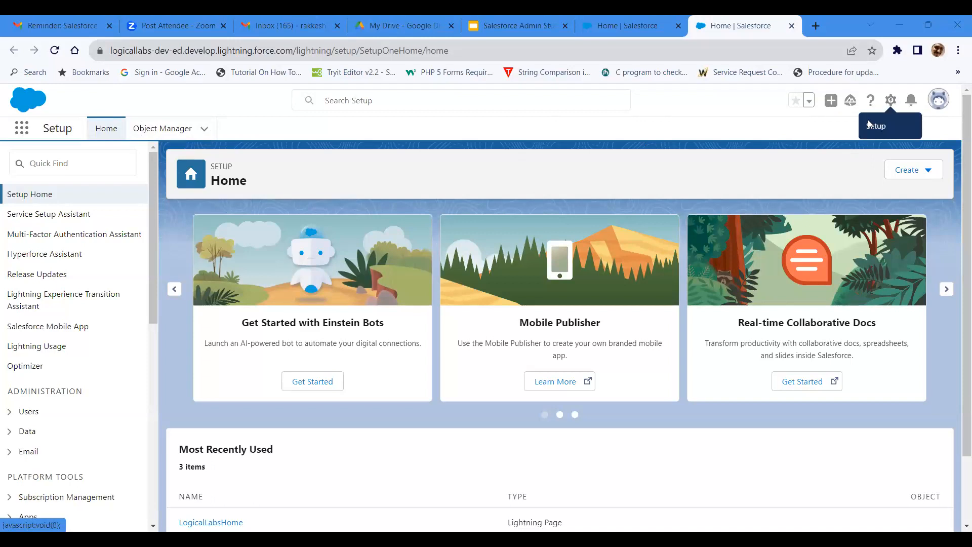
pyautogui.click(891, 101)
pyautogui.click(857, 132)
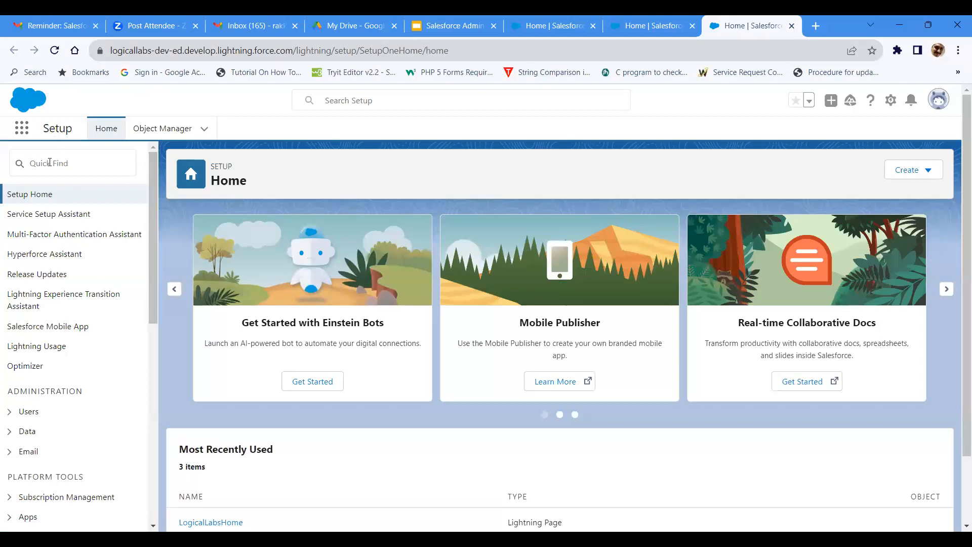
# Step: Search Setup for "Lightning App" and open the Lightning App Builder page list
pyautogui.click(49, 162)
pyautogui.write('Li')
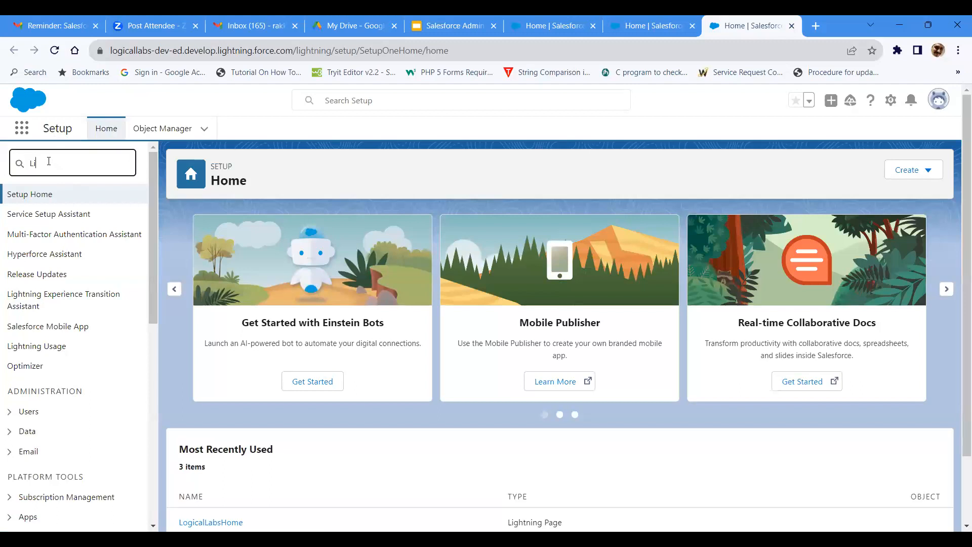
pyautogui.write('ghtning')
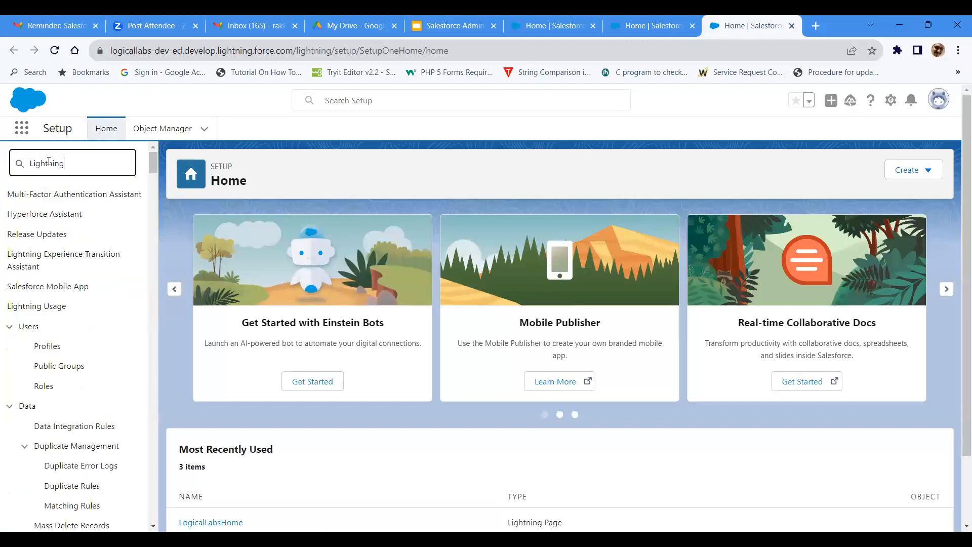
pyautogui.write(' App')
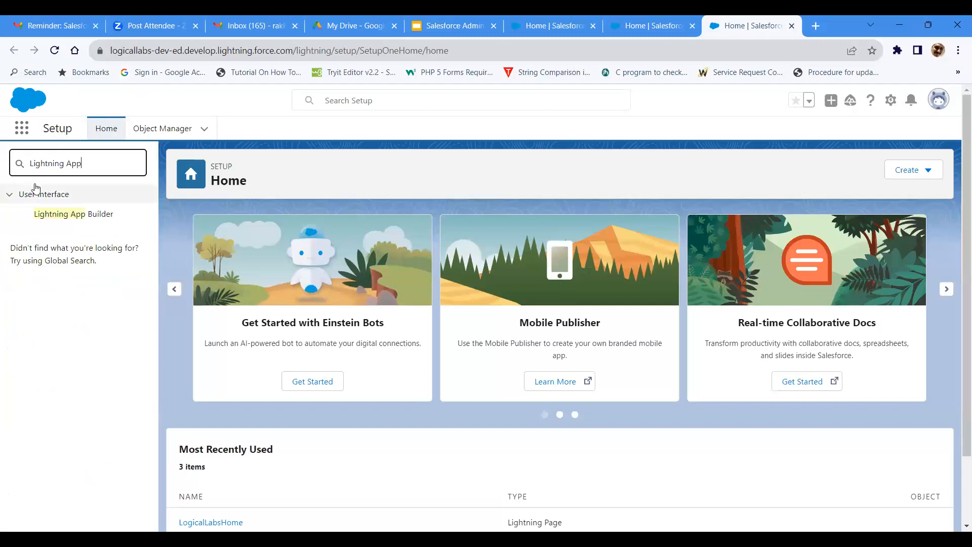
pyautogui.click(87, 213)
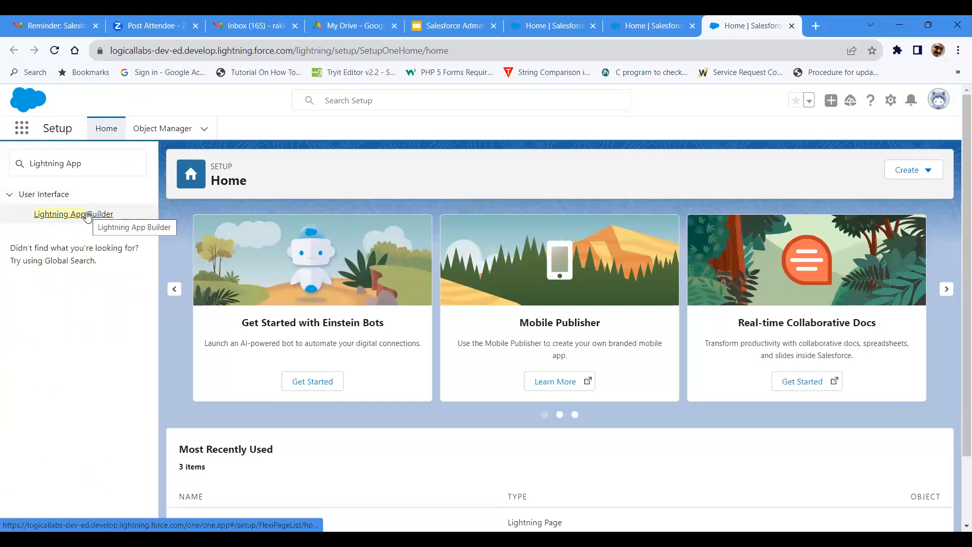
pyautogui.click(86, 218)
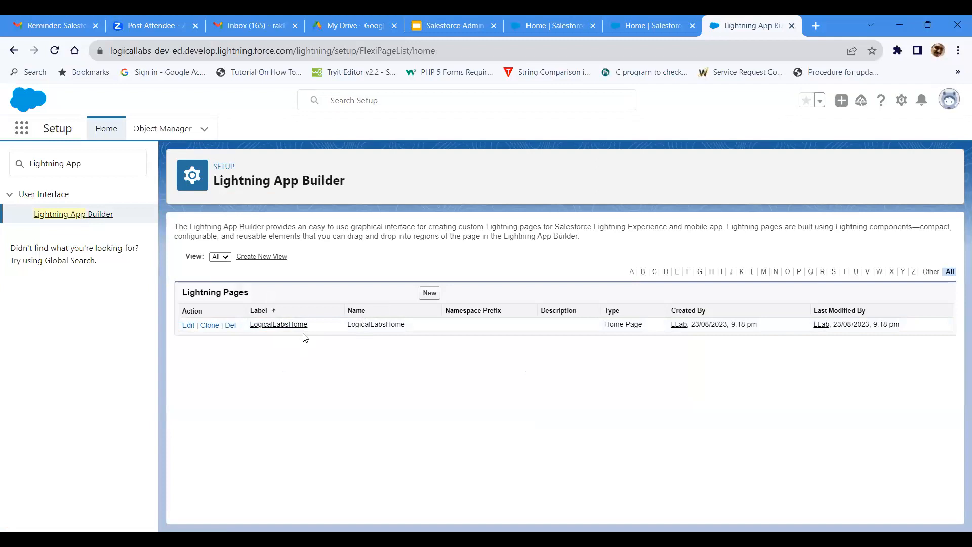
# Step: Start a new Lightning page of type Home Page, label it MyHomePage and proceed to template selection
pyautogui.click(427, 296)
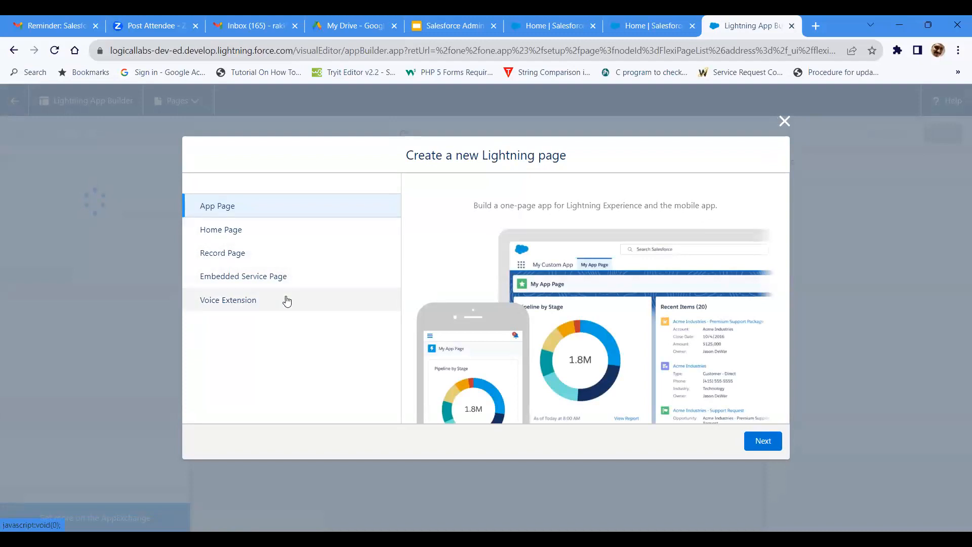
pyautogui.click(273, 237)
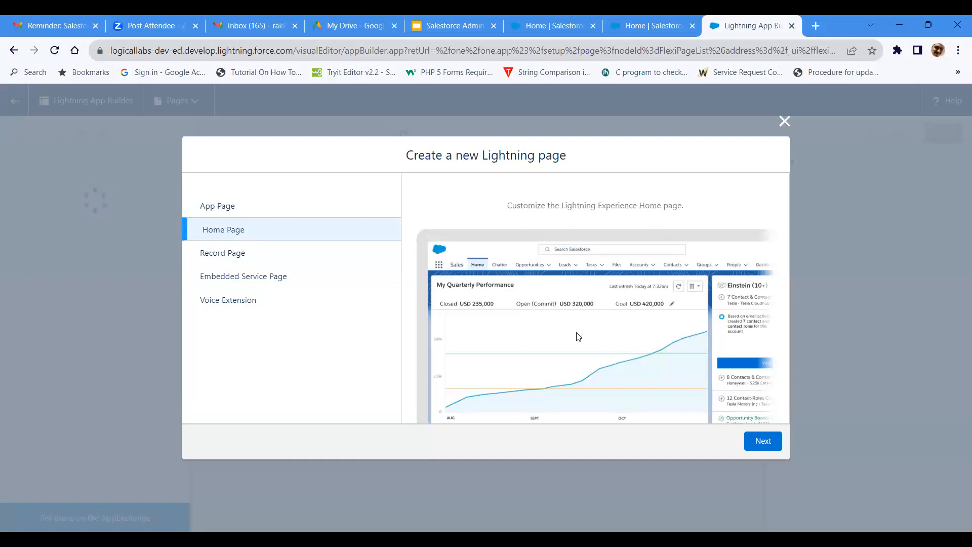
pyautogui.click(756, 442)
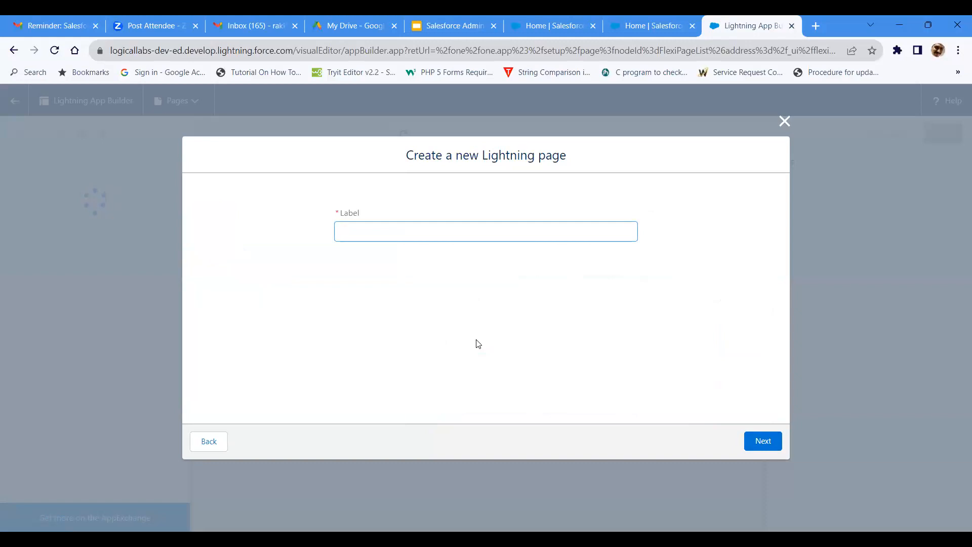
pyautogui.write('MyHomePage')
pyautogui.click(751, 448)
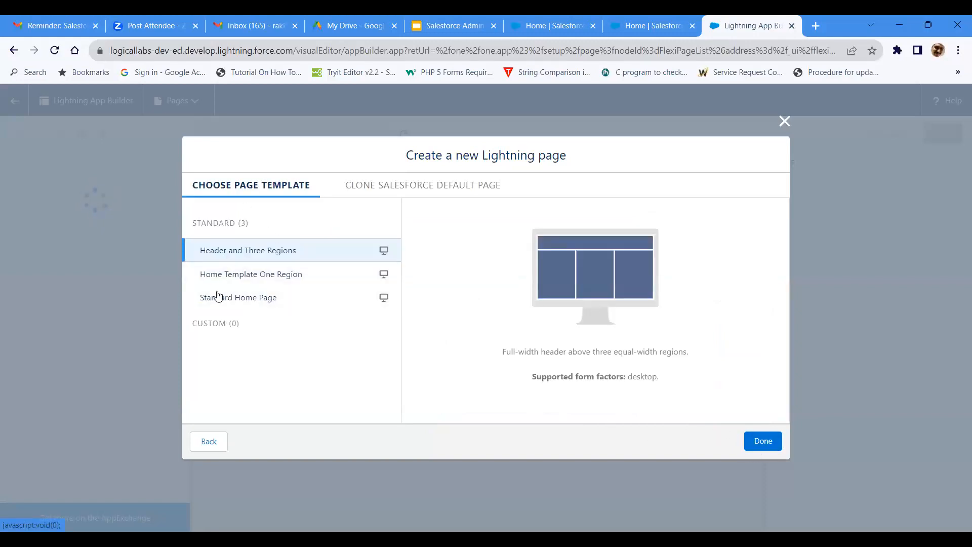
# Step: Compare the three standard home page templates and create the page with the Header and Three Regions template
pyautogui.click(282, 257)
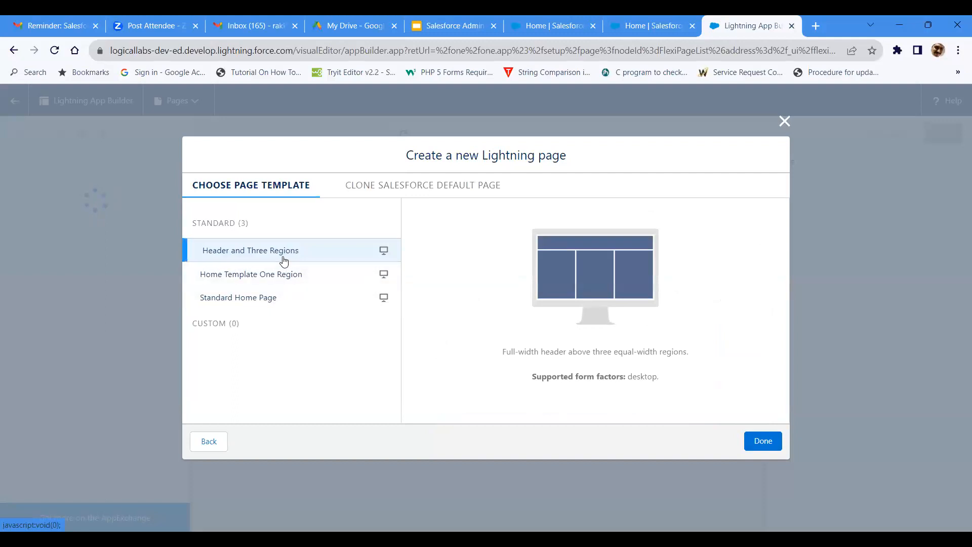
pyautogui.click(277, 278)
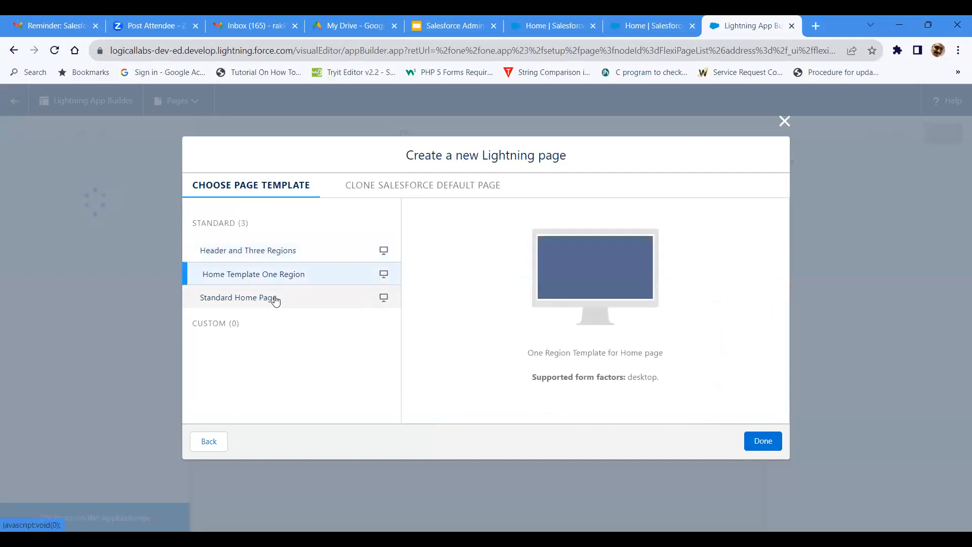
pyautogui.click(274, 298)
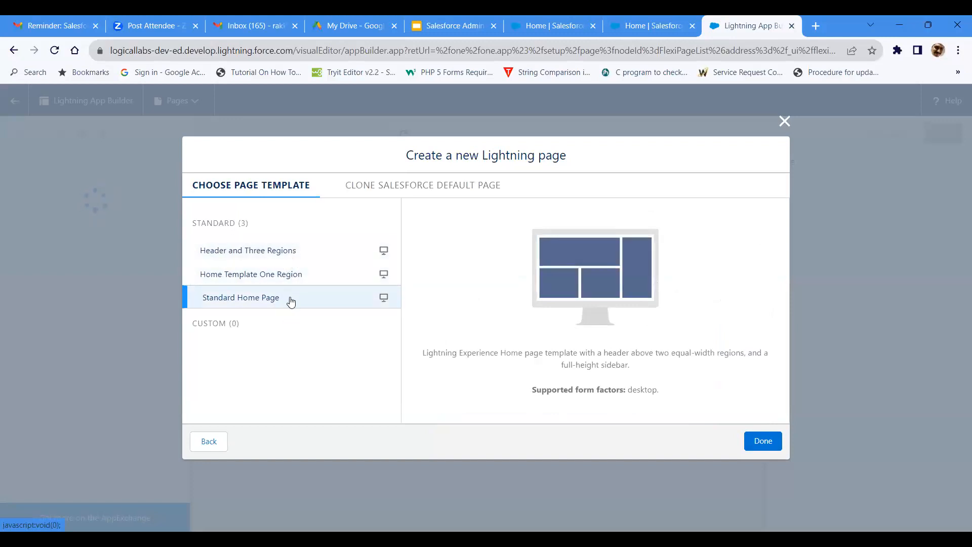
pyautogui.click(299, 256)
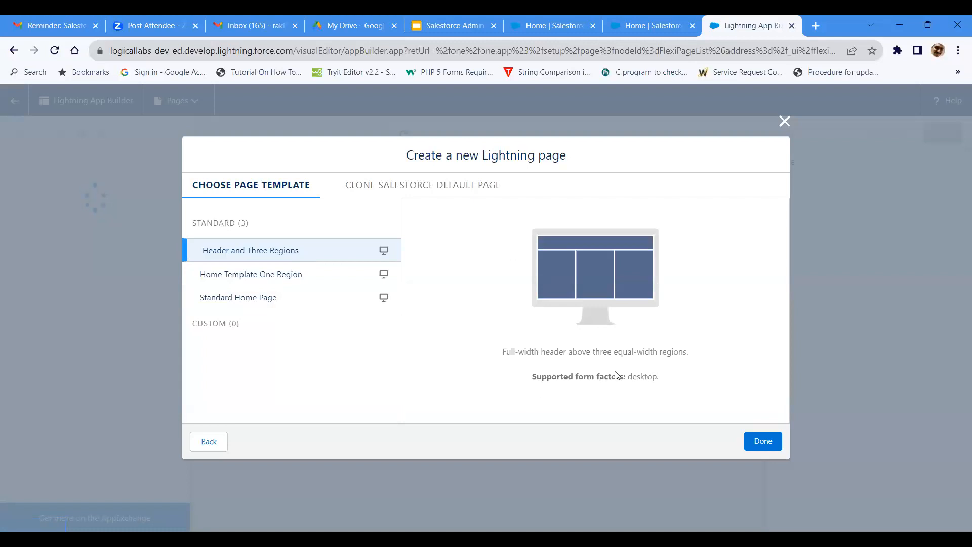
pyautogui.click(287, 285)
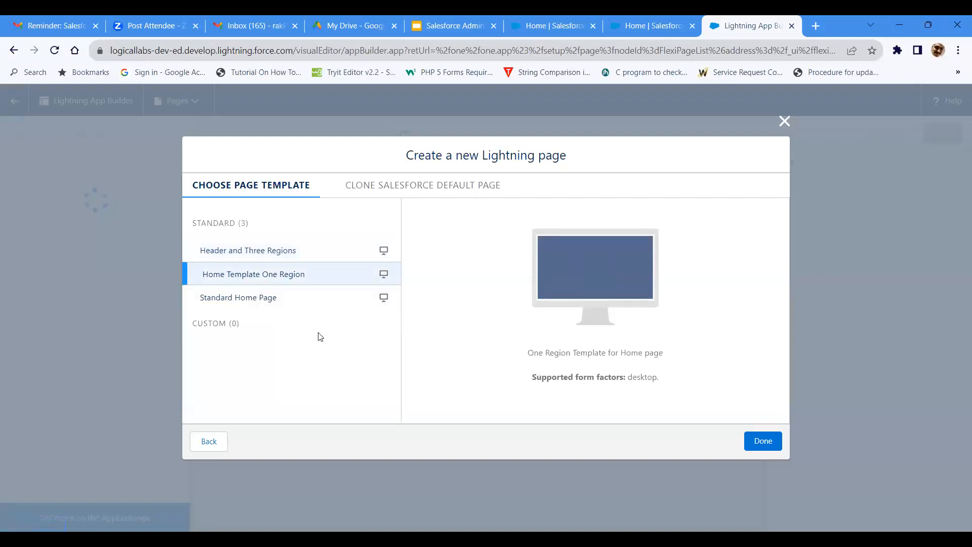
pyautogui.click(255, 302)
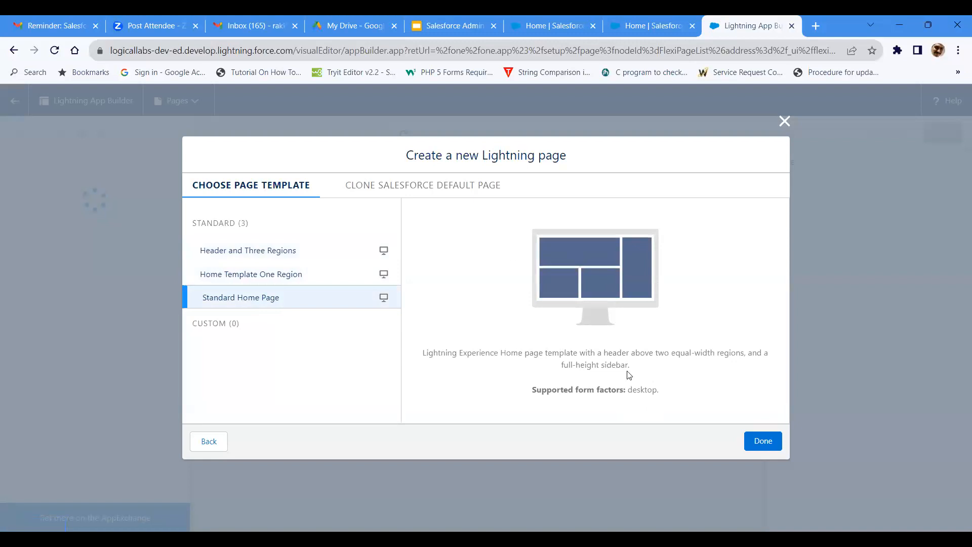
pyautogui.click(282, 257)
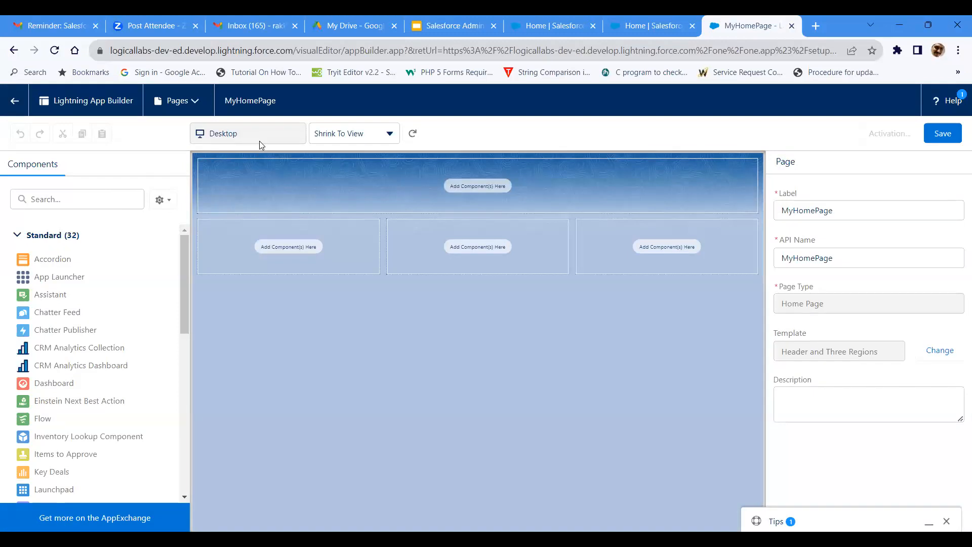
# Step: Set the canvas zoom to 100% and add the Today's Events component to the header region
pyautogui.click(341, 145)
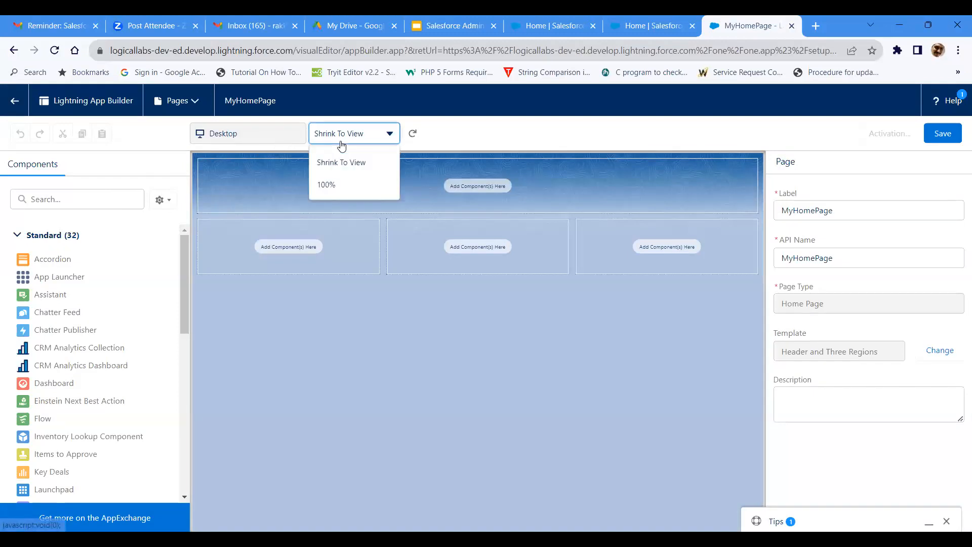
pyautogui.click(338, 187)
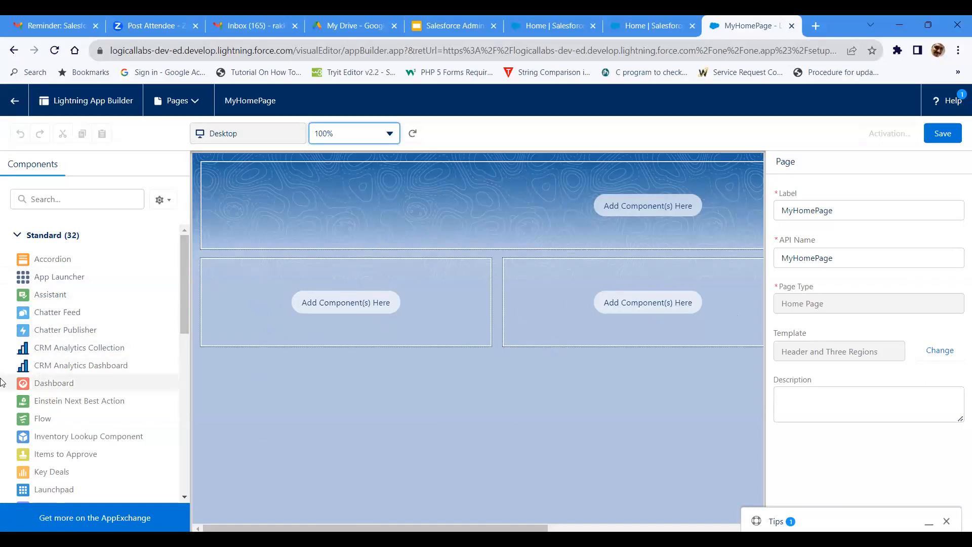
pyautogui.scroll(-8, 2, 382)
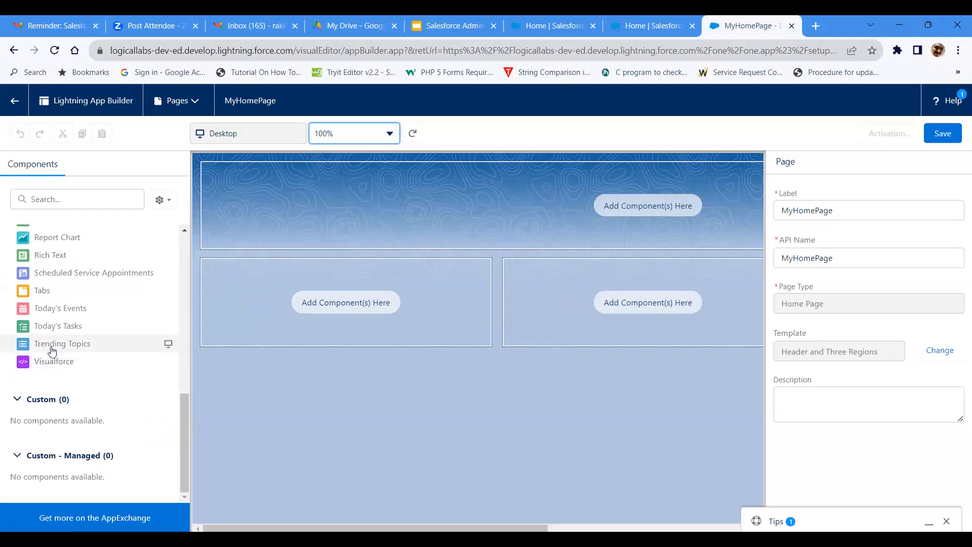
pyautogui.moveTo(87, 310); pyautogui.dragTo(237, 183)
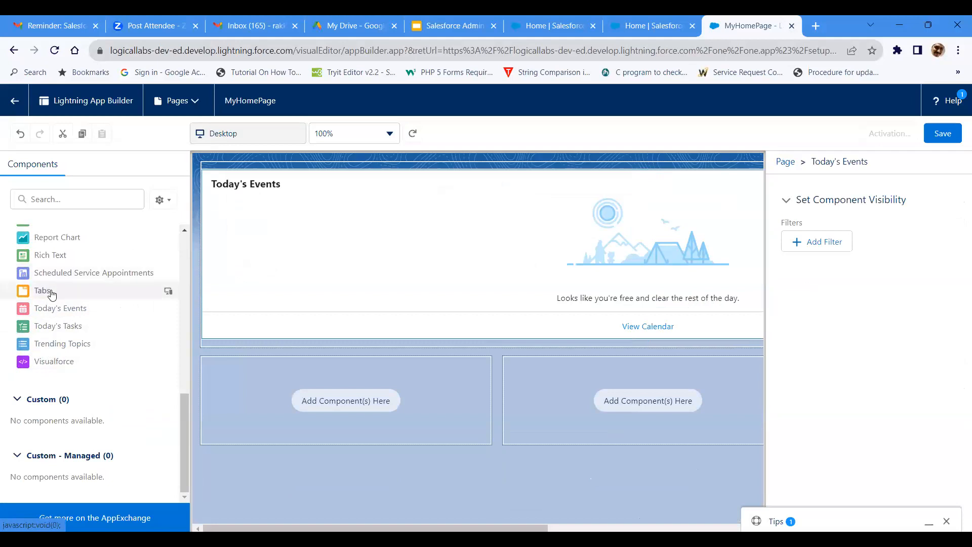
# Step: Add Today's Tasks to the first region below the header, and Trending Topics with Rich Text beneath it to the second region
pyautogui.moveTo(53, 327); pyautogui.dragTo(218, 371)
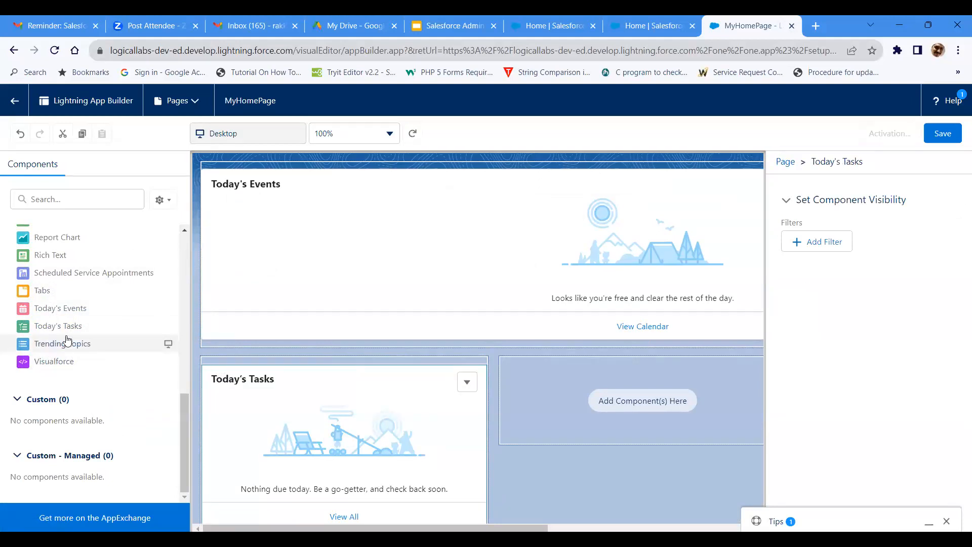
pyautogui.moveTo(68, 343); pyautogui.dragTo(510, 373)
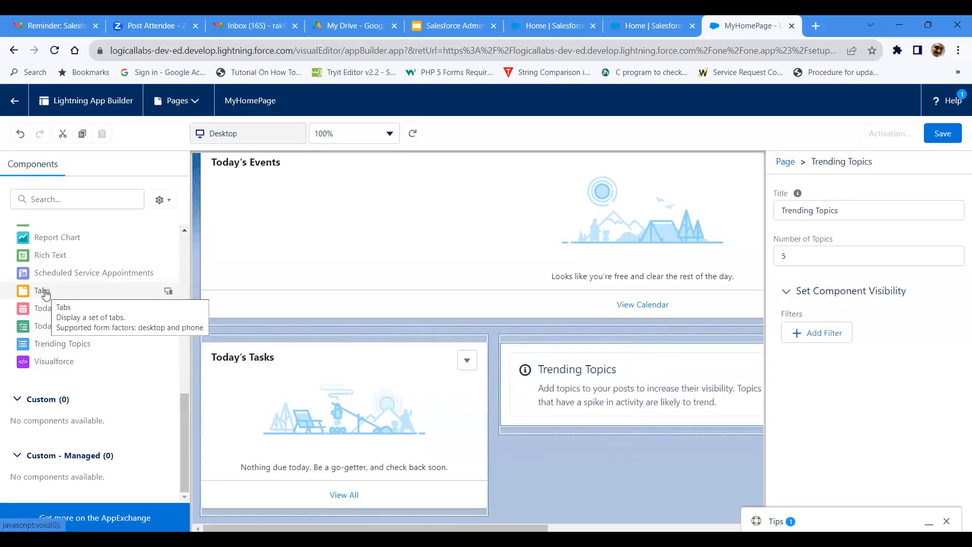
pyautogui.moveTo(56, 256); pyautogui.dragTo(528, 433)
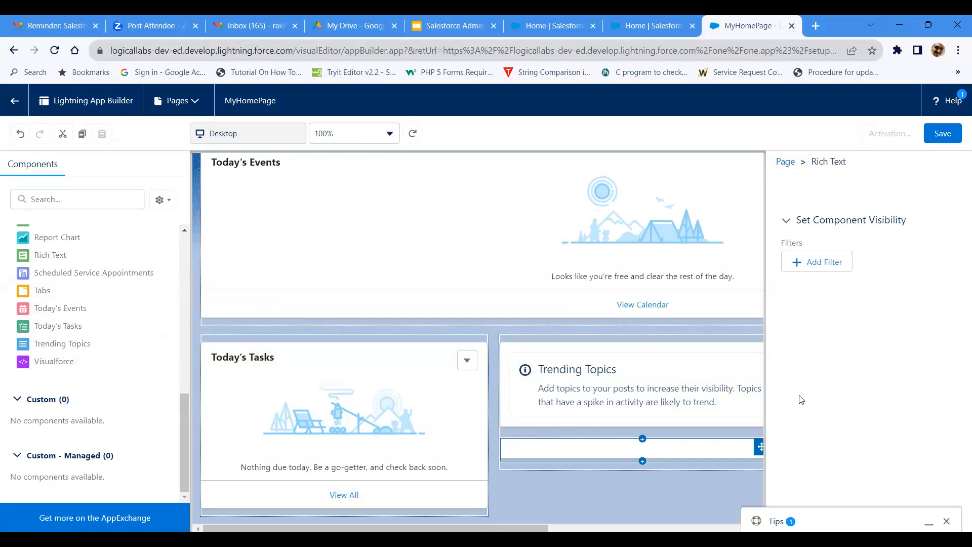
# Step: Add Recent Items below Today's Events in the header region and Recent Records above Today's Tasks in the first lower region
pyautogui.scroll(3, 47, 348)
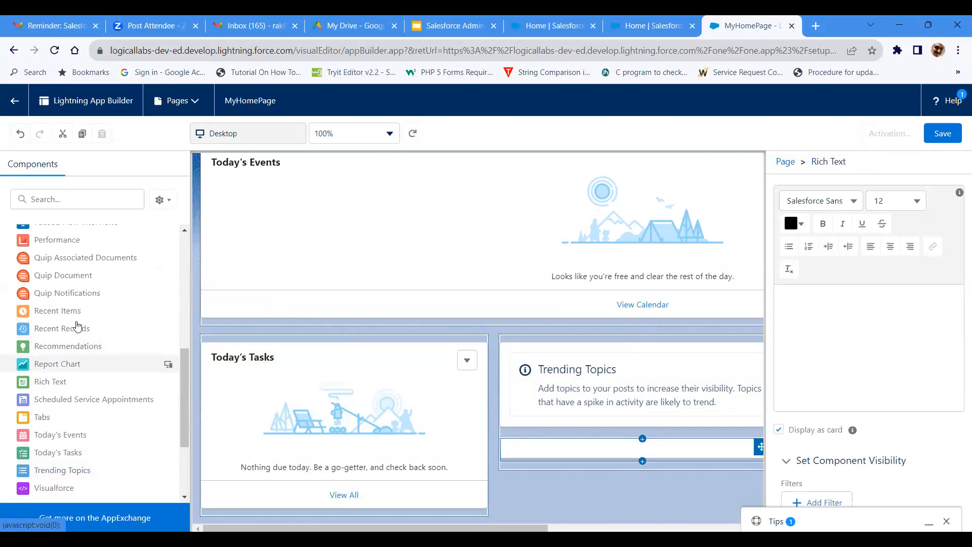
pyautogui.moveTo(74, 314); pyautogui.dragTo(230, 322)
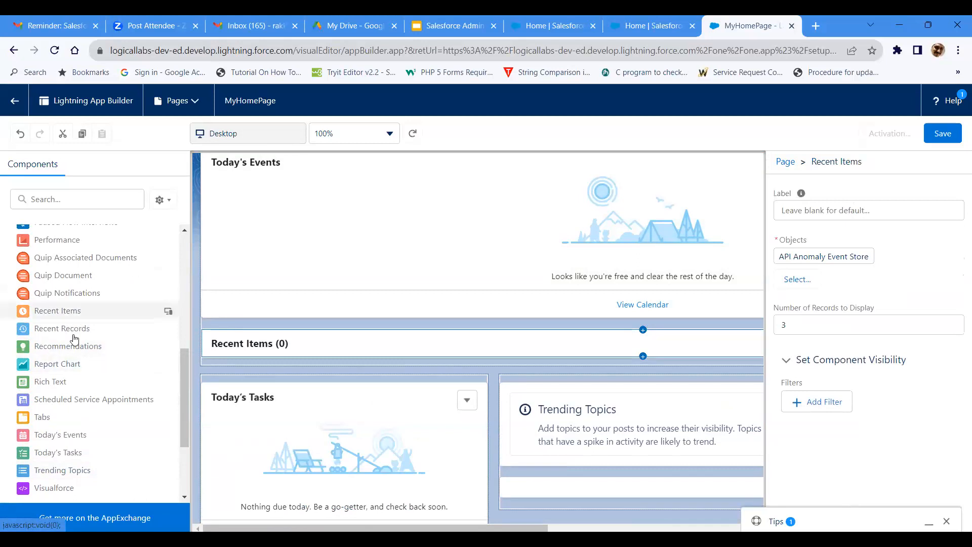
pyautogui.moveTo(190, 360); pyautogui.dragTo(279, 399)
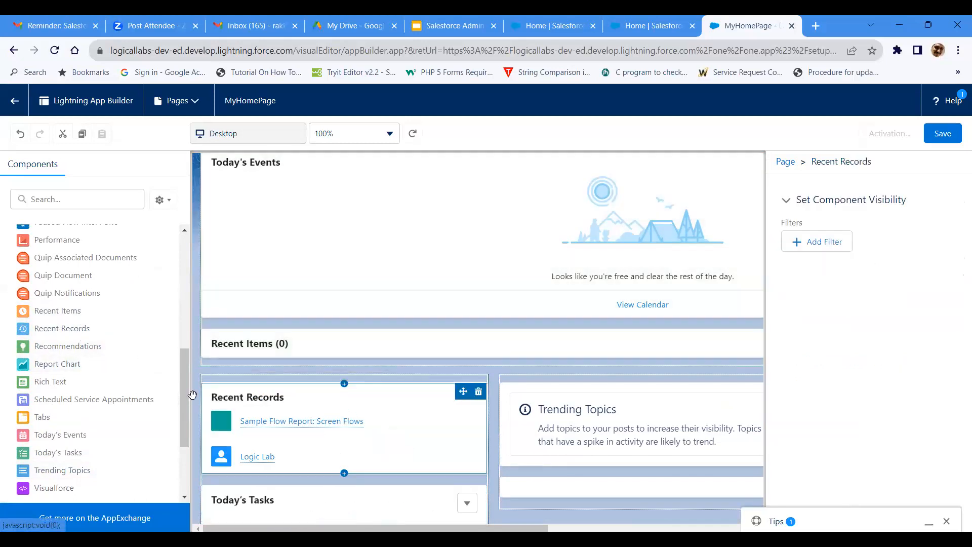
# Step: Add a List View above Trending Topics in the second lower region and a Chatter Feed at the top of the header region
pyautogui.scroll(3, 66, 374)
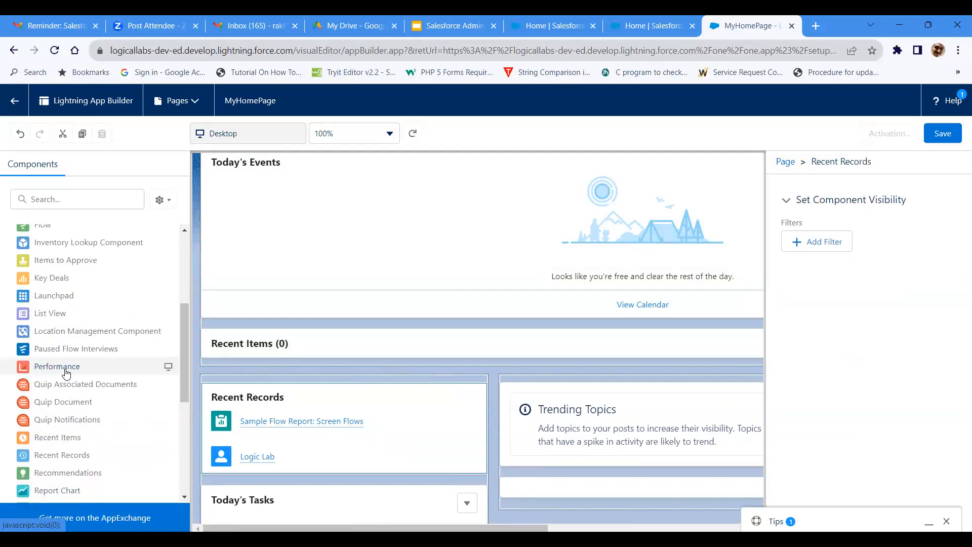
pyautogui.moveTo(167, 313); pyautogui.dragTo(529, 385)
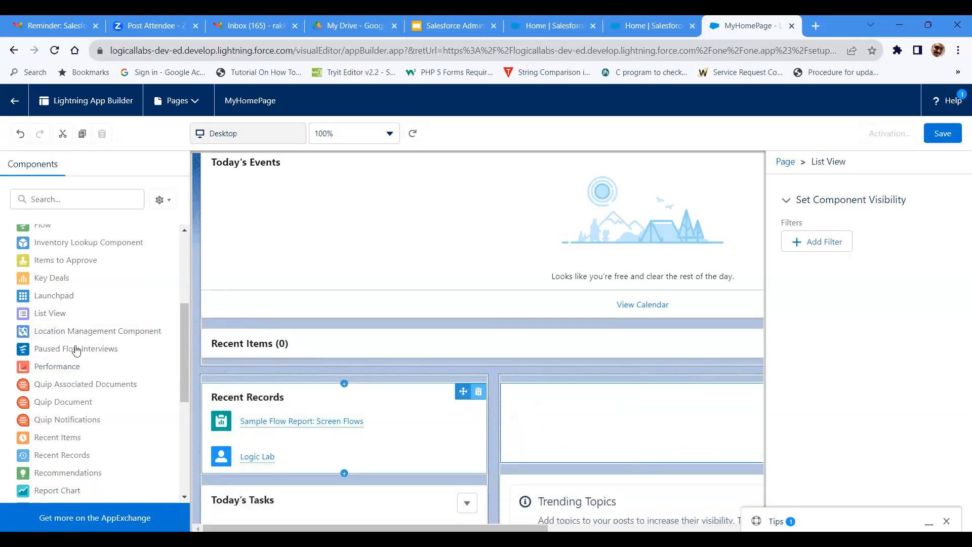
pyautogui.scroll(3, 76, 349)
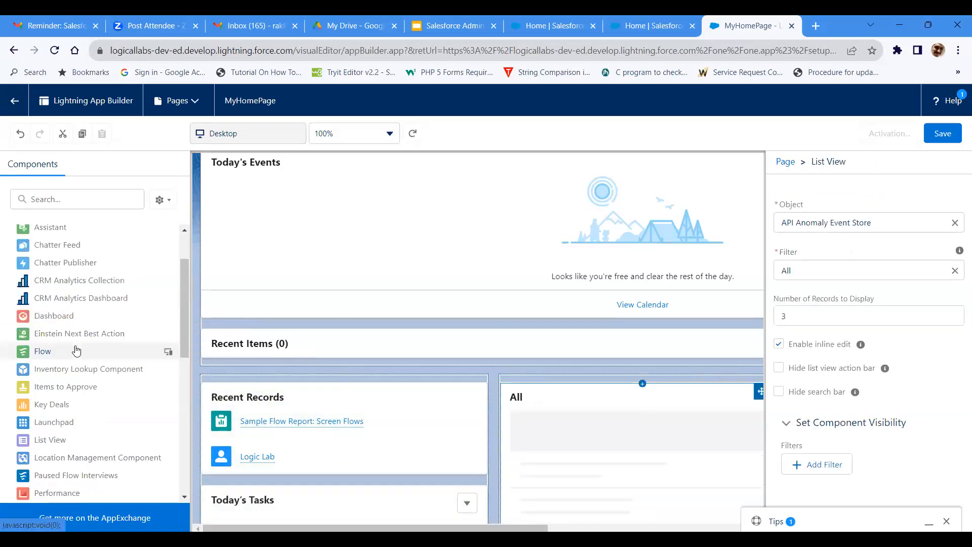
pyautogui.scroll(2, 76, 349)
pyautogui.moveTo(131, 304); pyautogui.dragTo(214, 185)
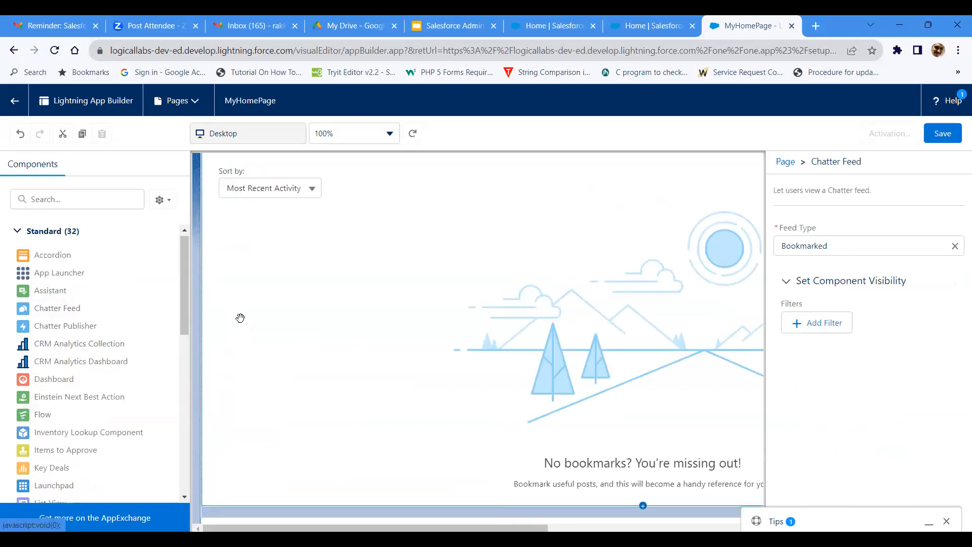
pyautogui.scroll(-10, 240, 318)
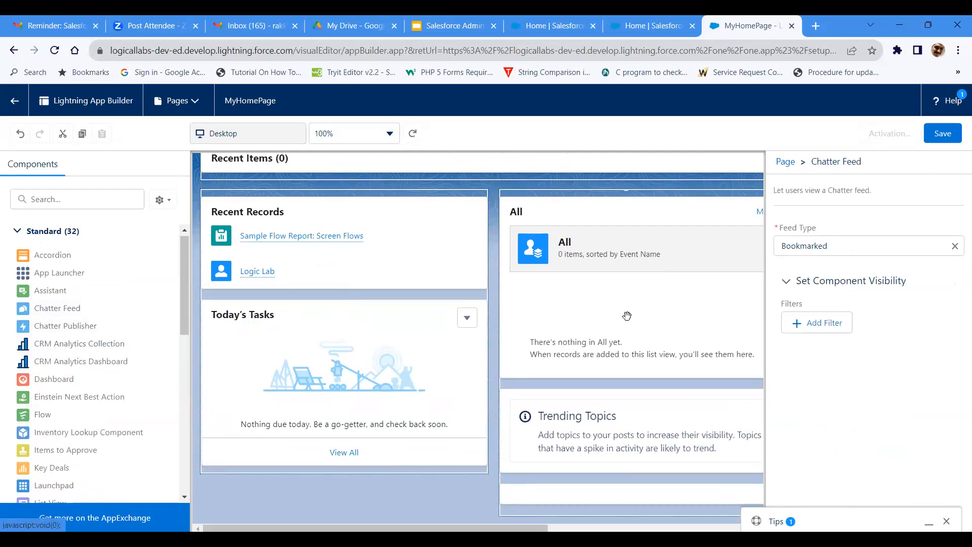
# Step: Save MyHomePage and start its activation with assignment by app and profile
pyautogui.click(936, 140)
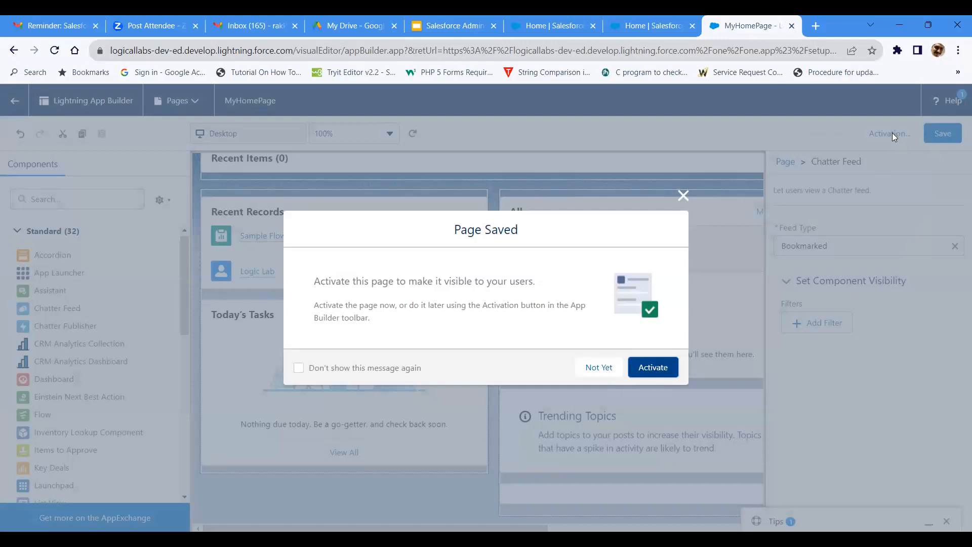
pyautogui.click(650, 371)
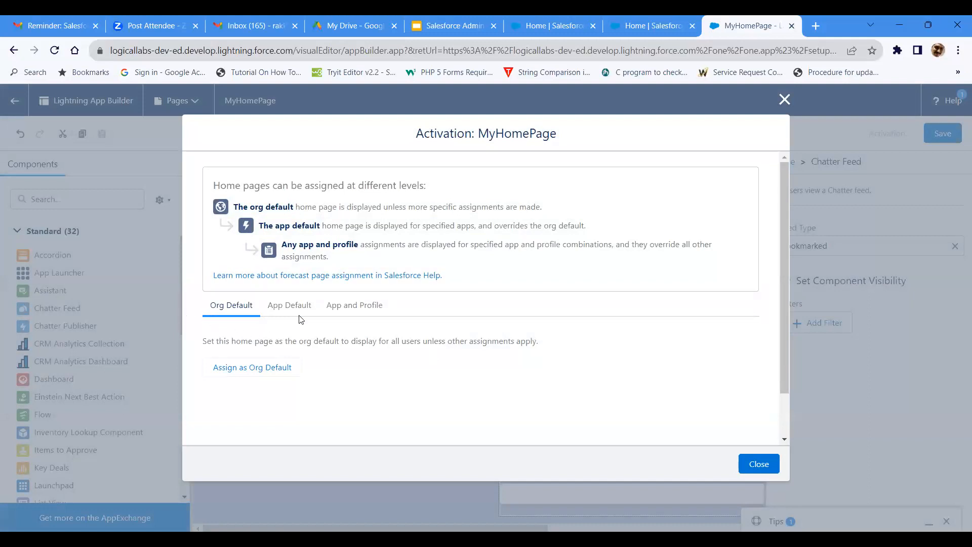
pyautogui.click(358, 316)
pyautogui.click(358, 316)
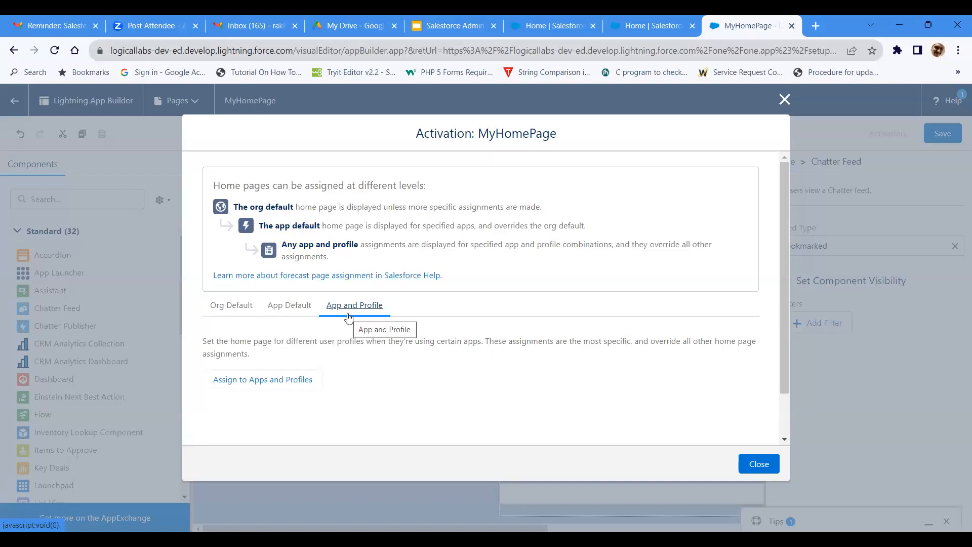
pyautogui.click(297, 384)
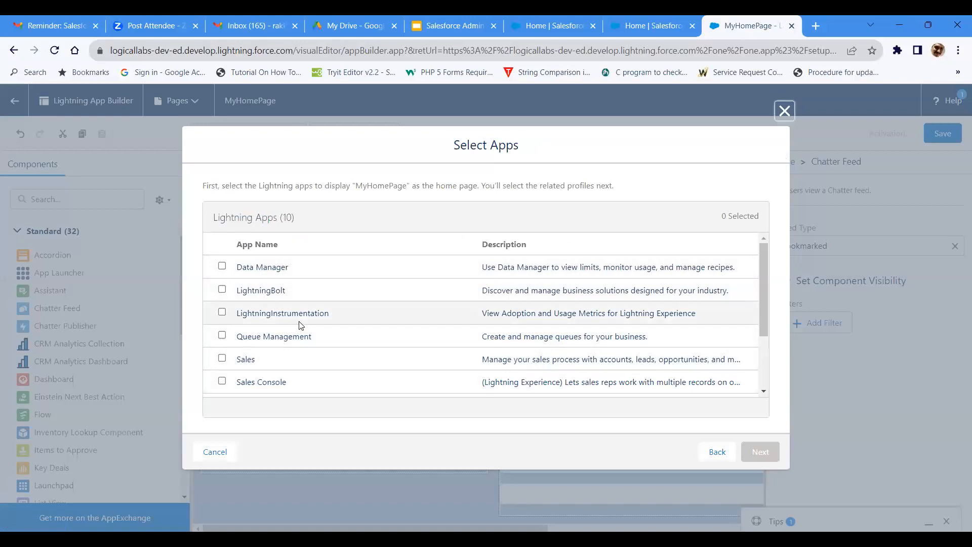
# Step: Choose Sales, Service Console, Salesforce CMS and Sales Console as the apps for the home page and continue to the profiles
pyautogui.scroll(-2, 298, 329)
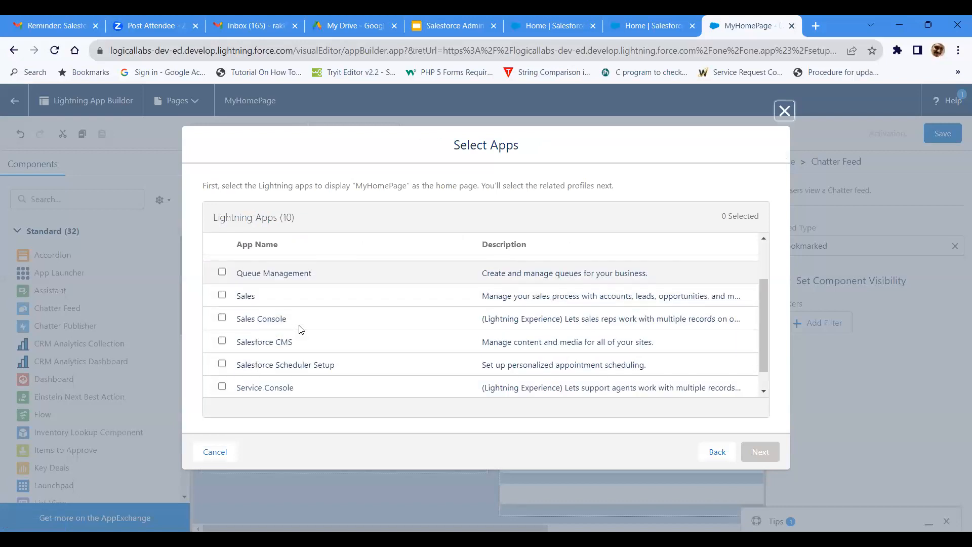
pyautogui.click(222, 297)
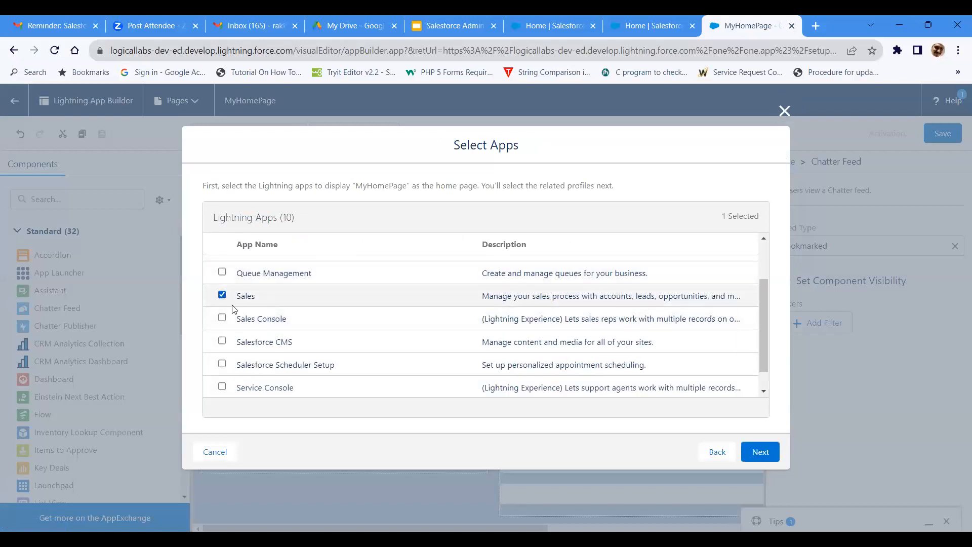
pyautogui.scroll(-1, 235, 324)
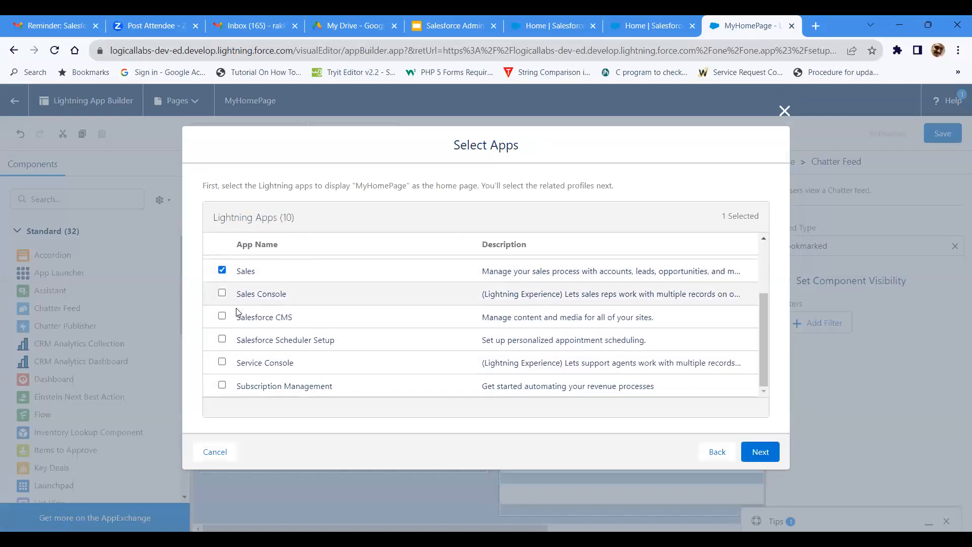
pyautogui.click(223, 362)
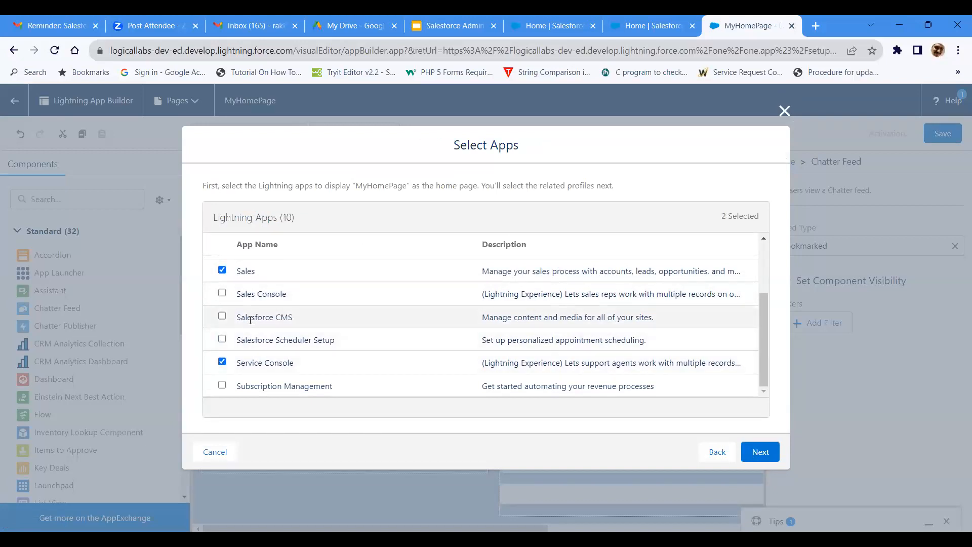
pyautogui.click(221, 317)
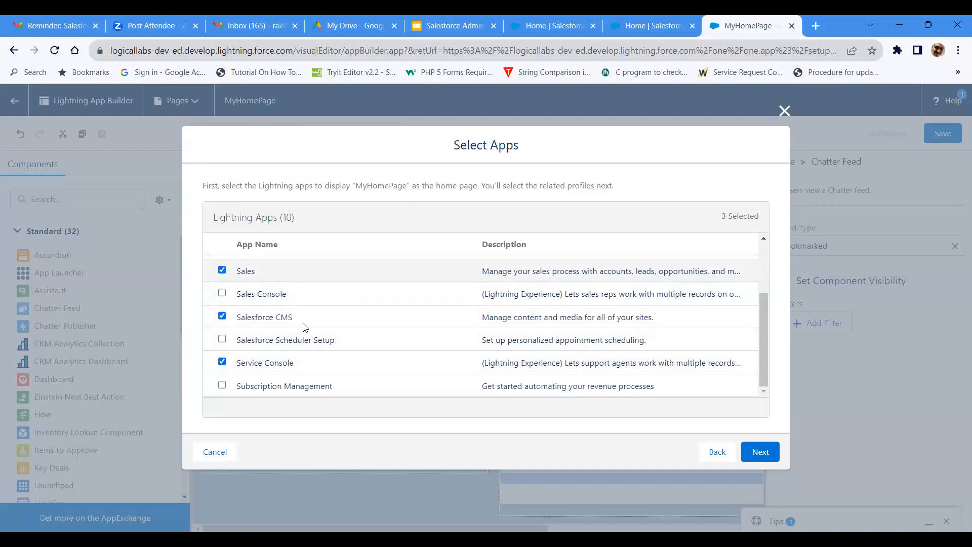
pyautogui.scroll(2, 325, 354)
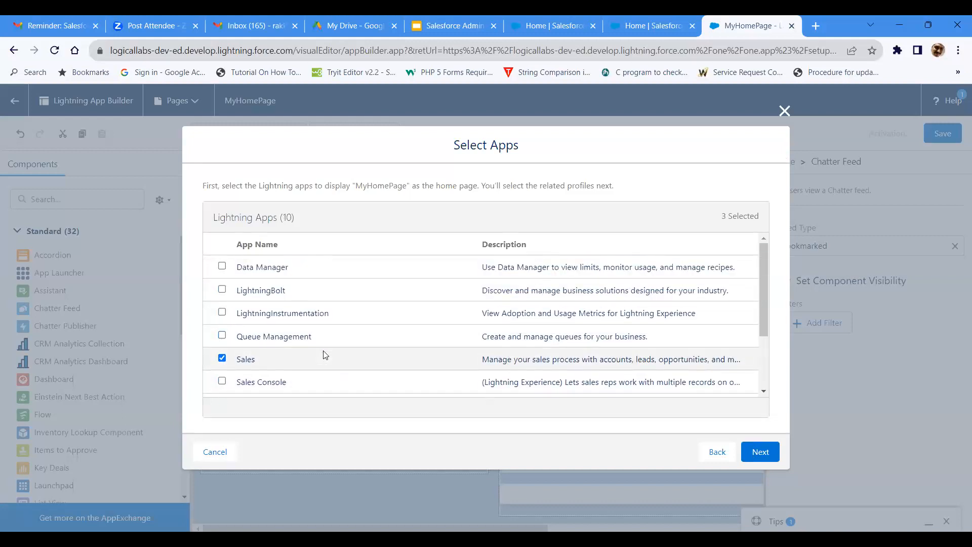
pyautogui.scroll(-2, 325, 355)
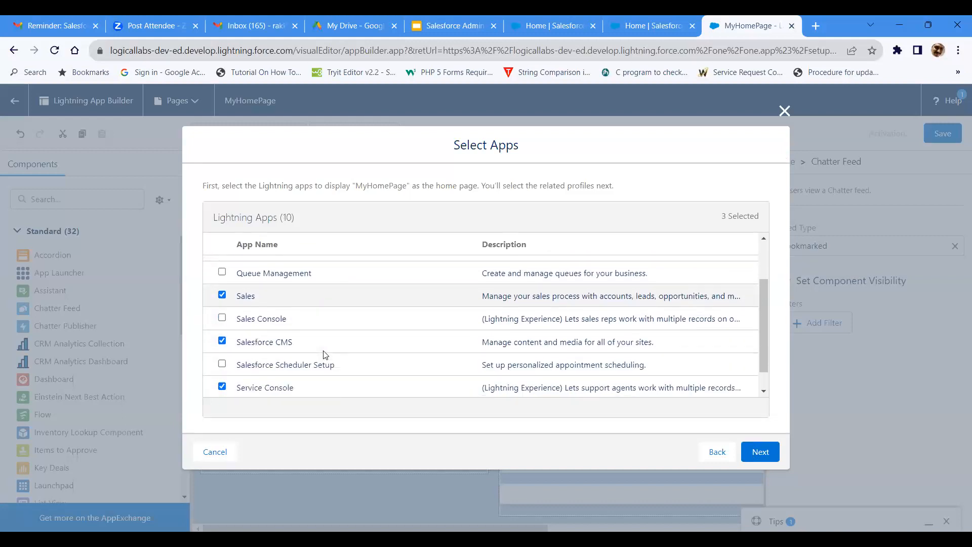
pyautogui.click(223, 318)
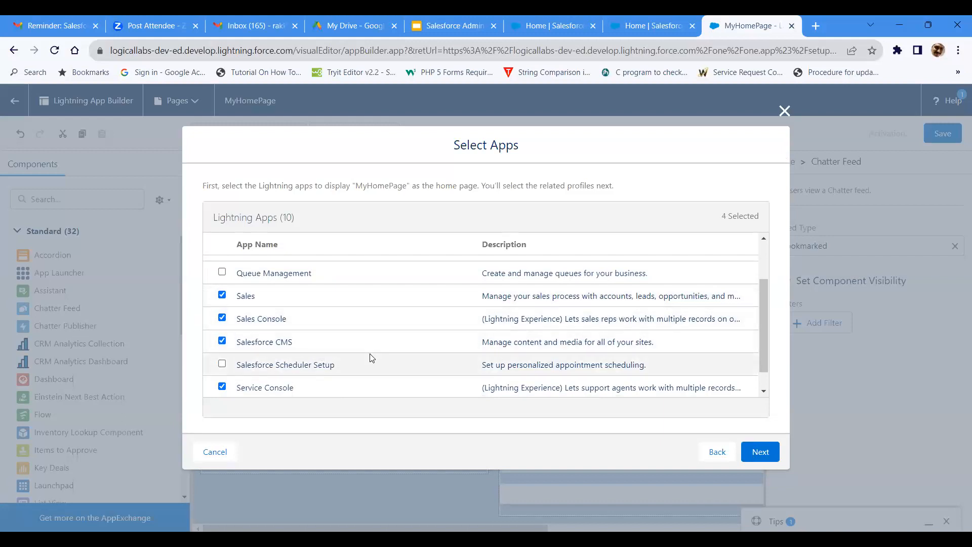
pyautogui.scroll(-1, 371, 357)
pyautogui.scroll(3, 372, 358)
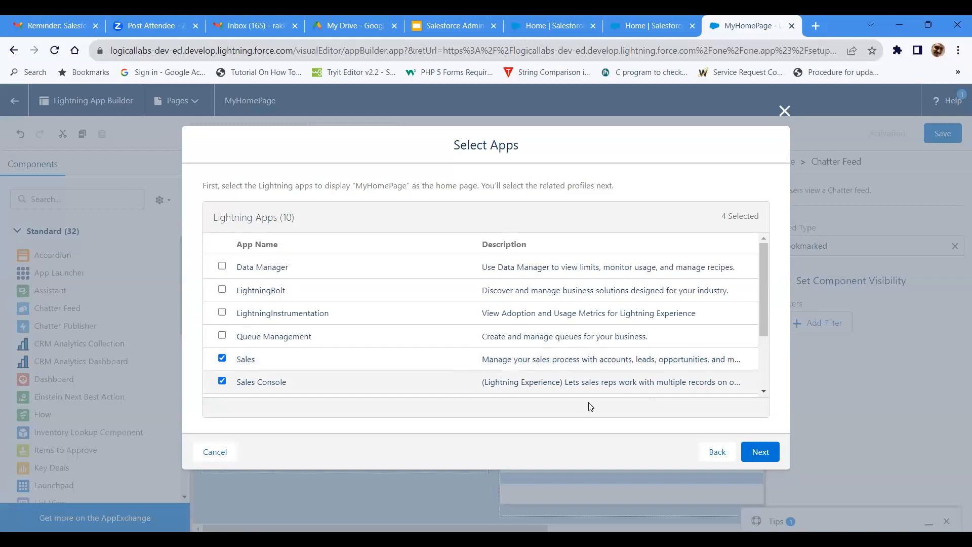
pyautogui.click(760, 452)
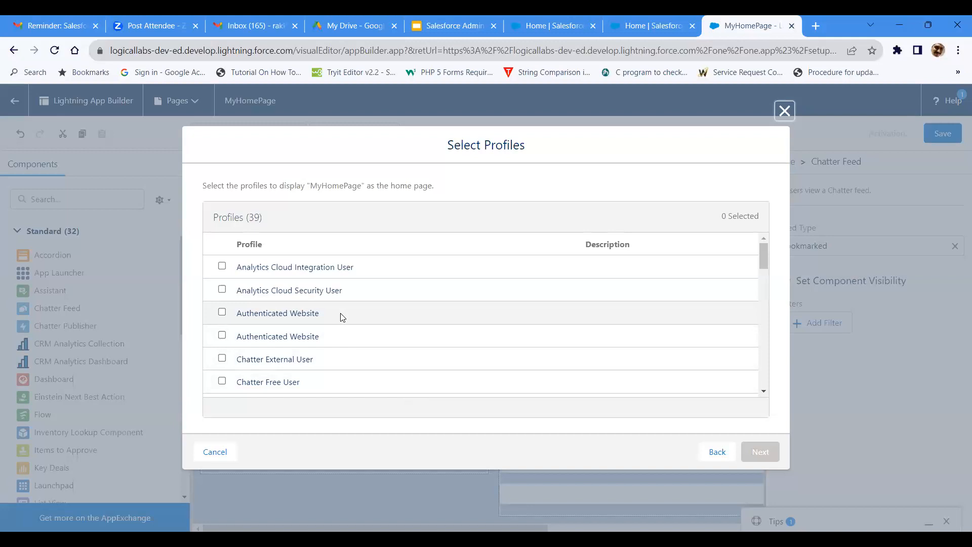
# Step: Assign the page to the System Administrator and Solution Manager profiles, then review and save the assignments
pyautogui.scroll(-15, 342, 317)
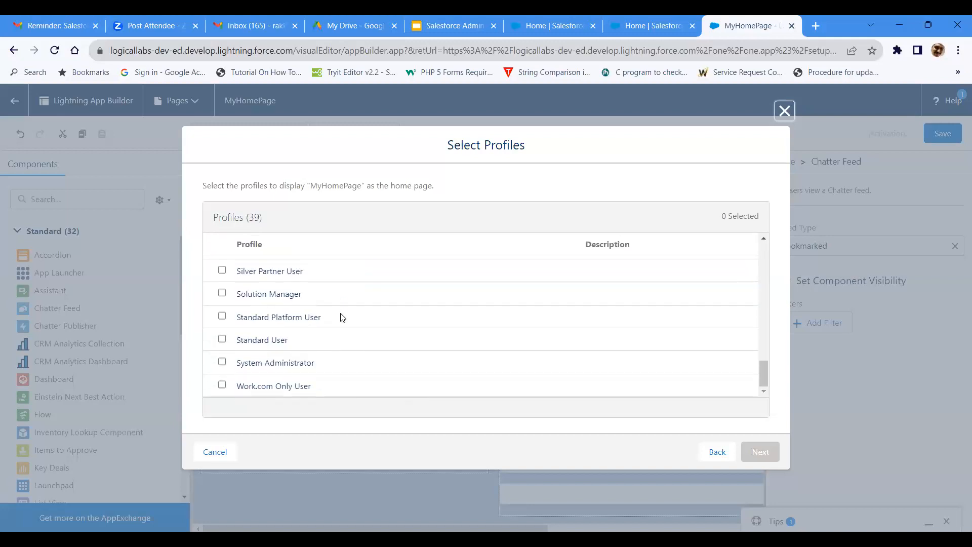
pyautogui.click(222, 362)
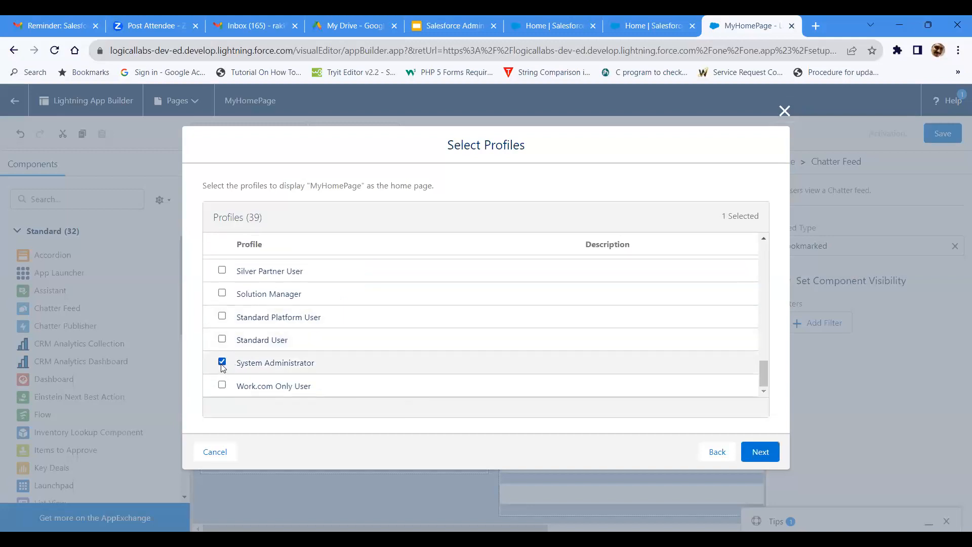
pyautogui.click(221, 292)
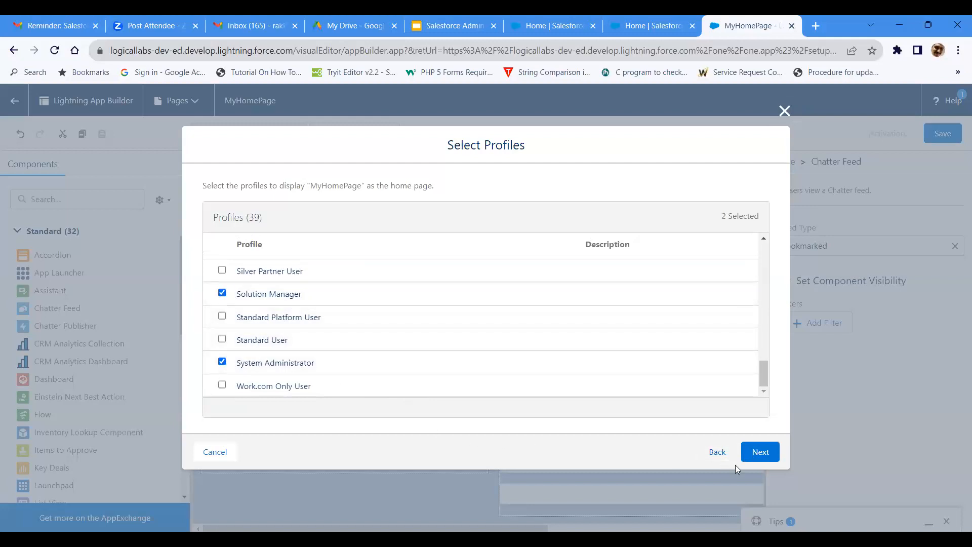
pyautogui.click(757, 458)
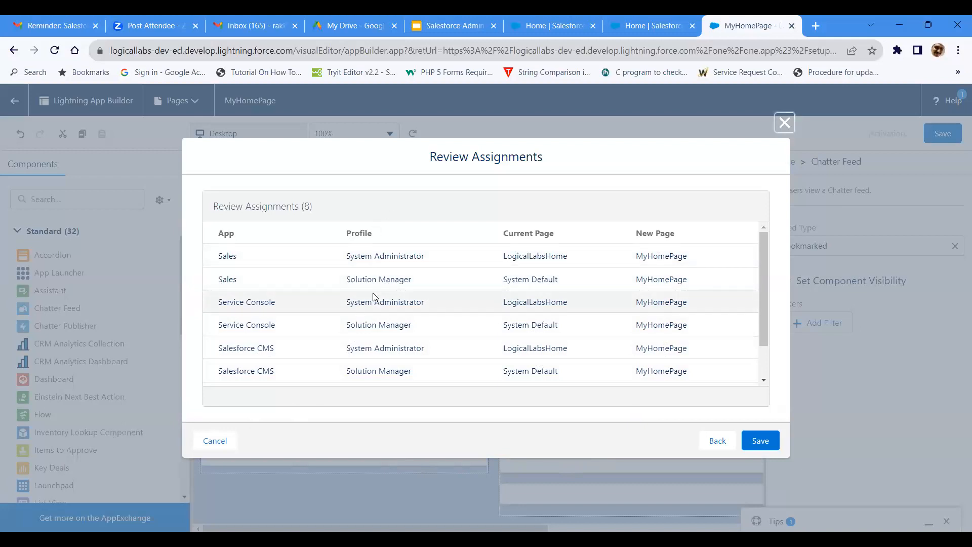
pyautogui.click(760, 441)
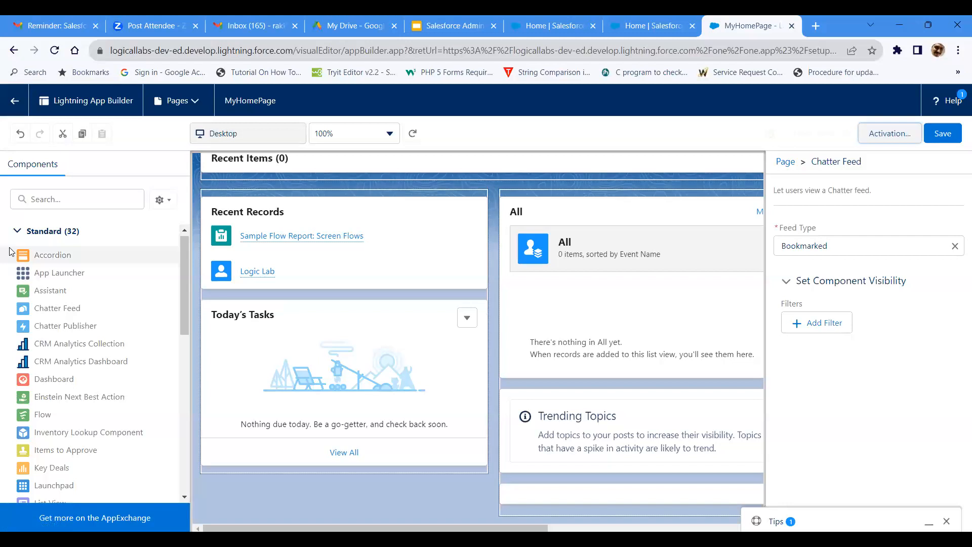
# Step: Leave the page builder, open the Service Console app and inspect its home page from top to bottom
pyautogui.click(23, 99)
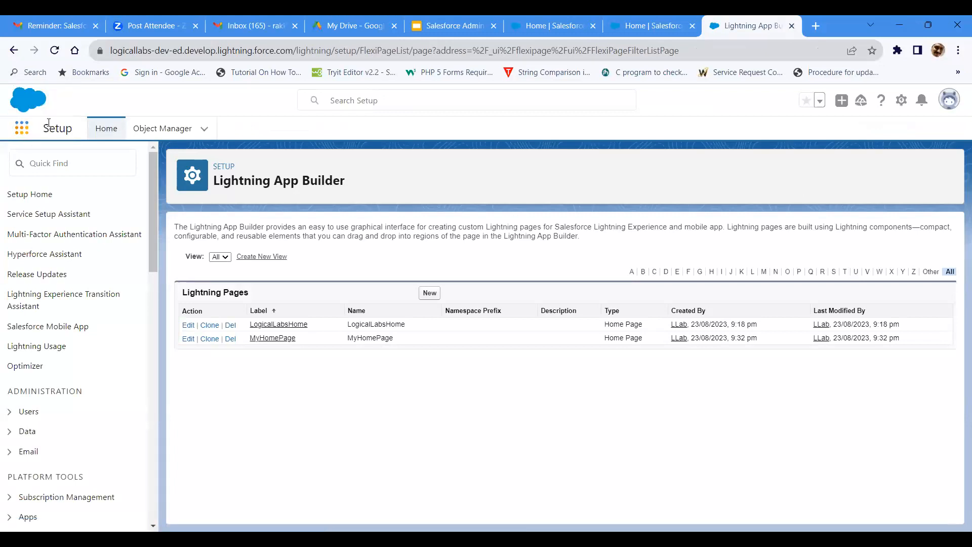
pyautogui.click(21, 129)
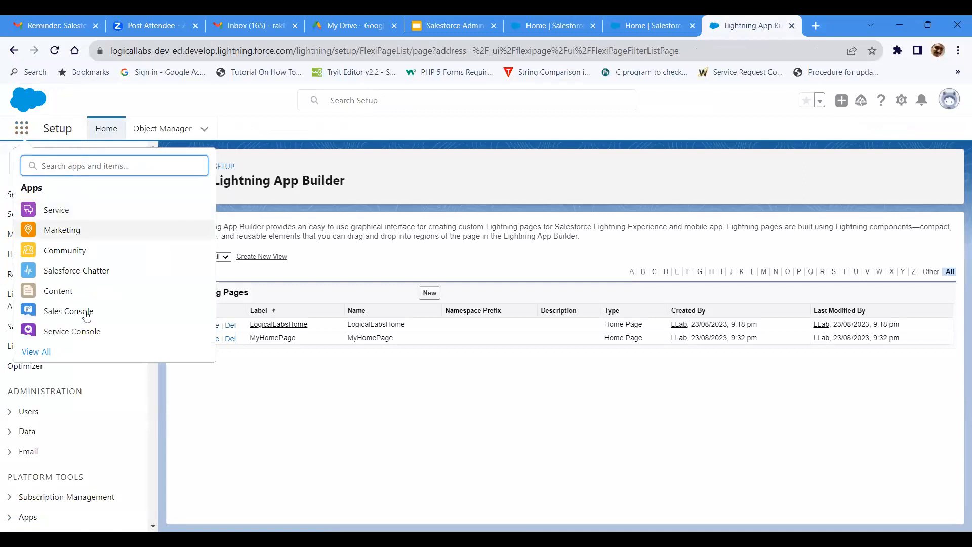
pyautogui.click(87, 331)
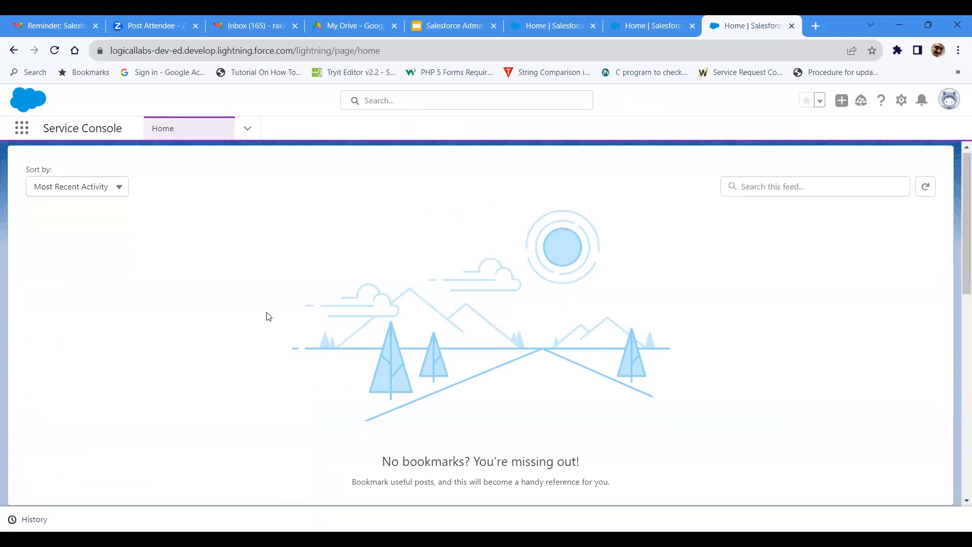
pyautogui.scroll(-10, 96, 264)
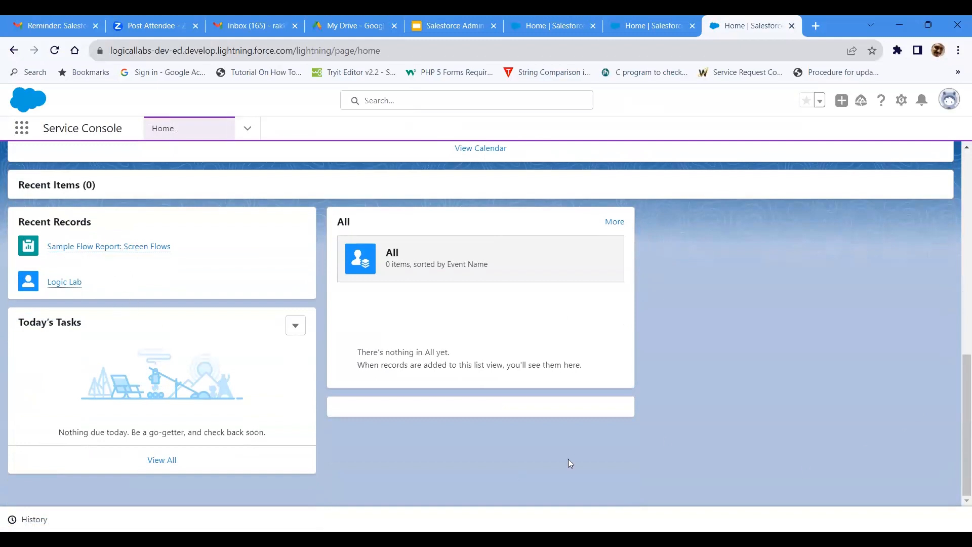
pyautogui.scroll(9, 481, 410)
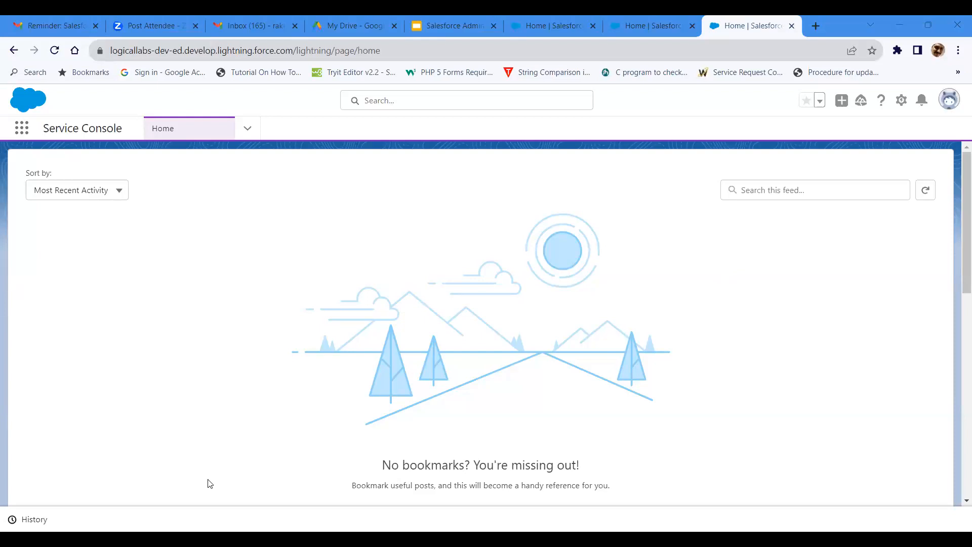
# Step: Switch to the Salesforce Admin Student Guide in Google Slides and start the slideshow from the Organization Setup slide
pyautogui.click(440, 24)
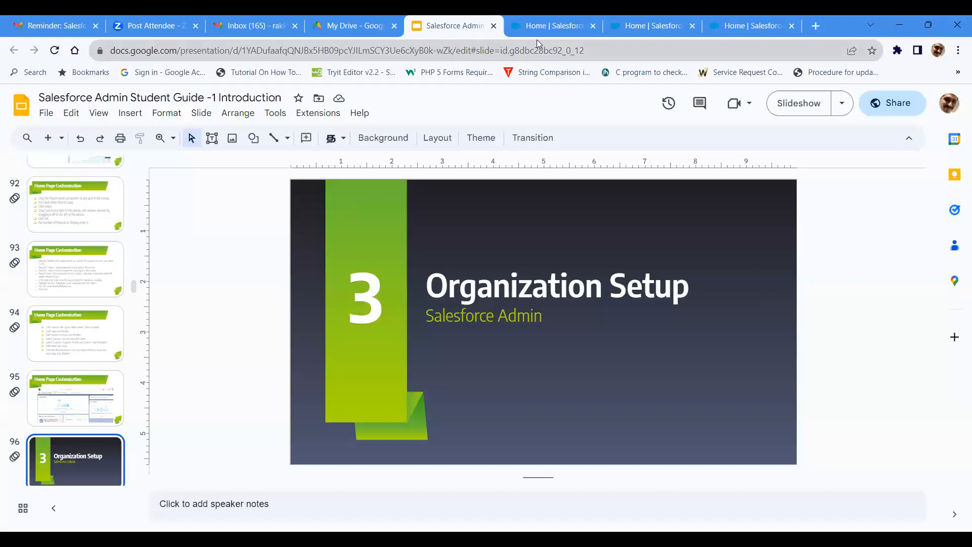
pyautogui.click(774, 104)
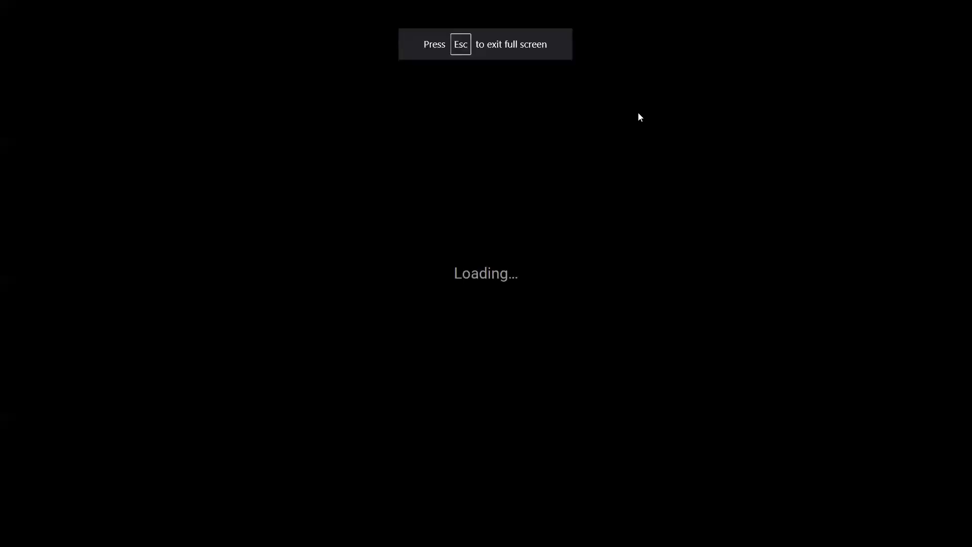
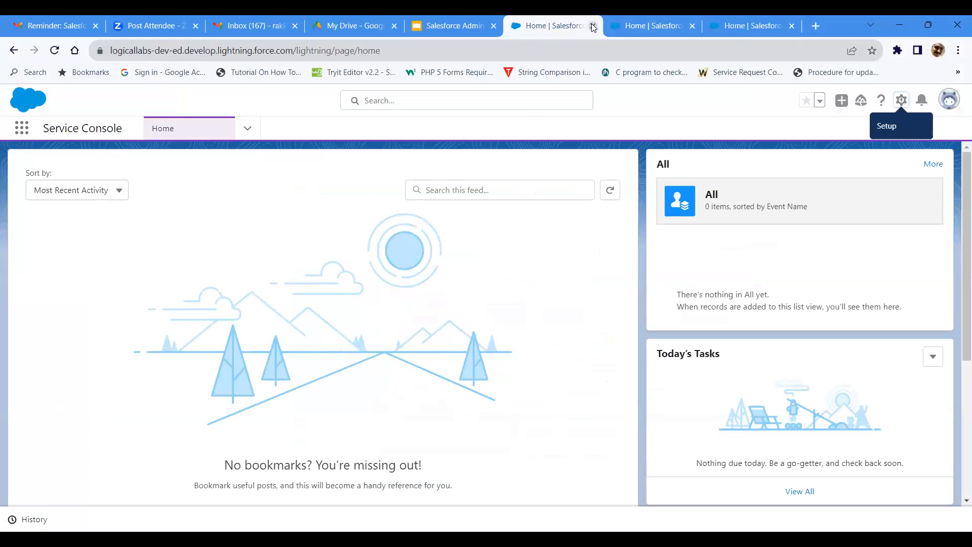
pyautogui.click(592, 26)
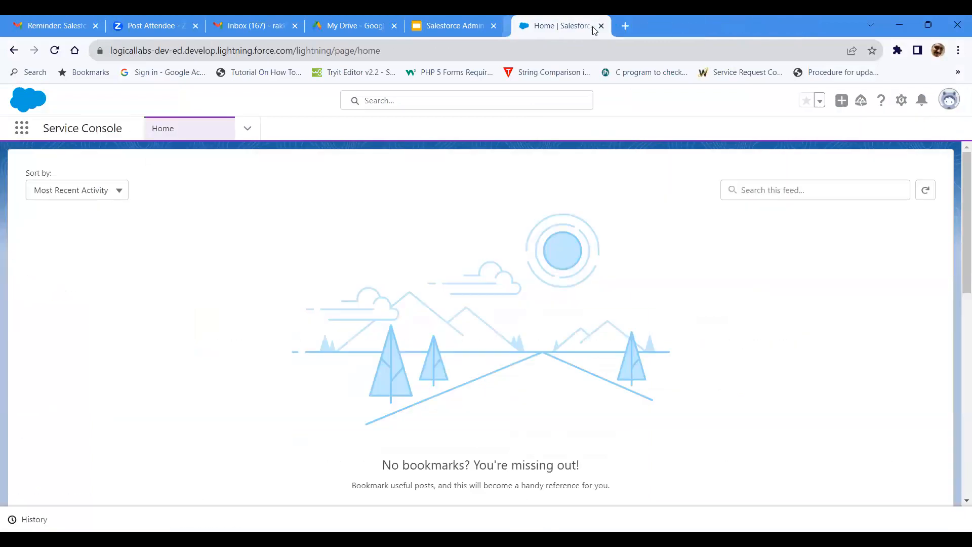
# Step: Close the surplus Salesforce home tabs and open Setup from the Service Console page
pyautogui.click(896, 102)
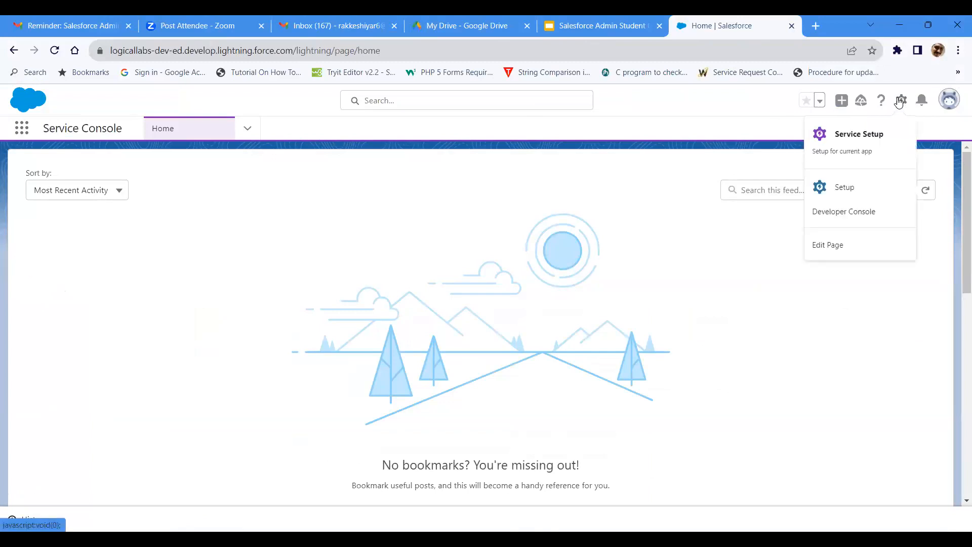
pyautogui.click(856, 191)
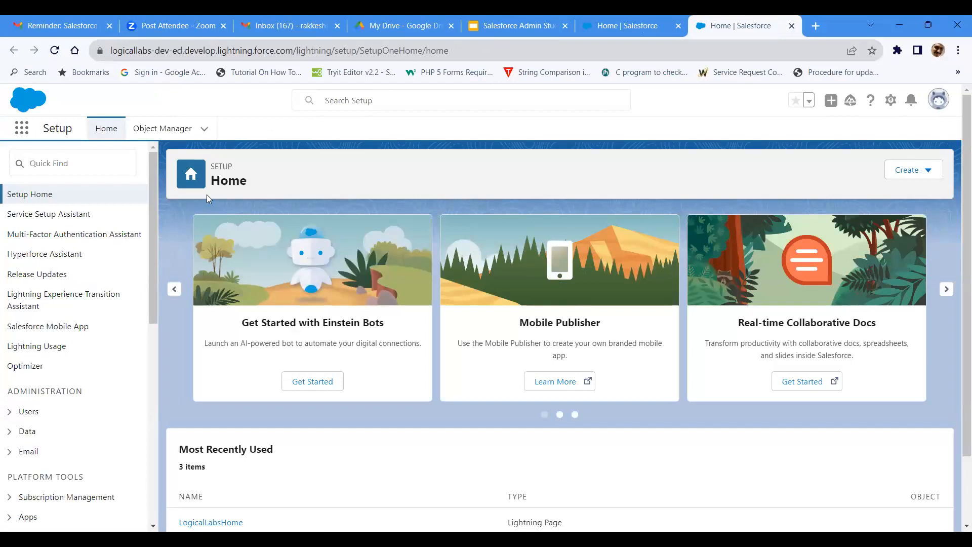
# Step: Search Setup for "company s" and open Company Information under Company Settings
pyautogui.click(43, 163)
pyautogui.write('con')
pyautogui.write('pany s')
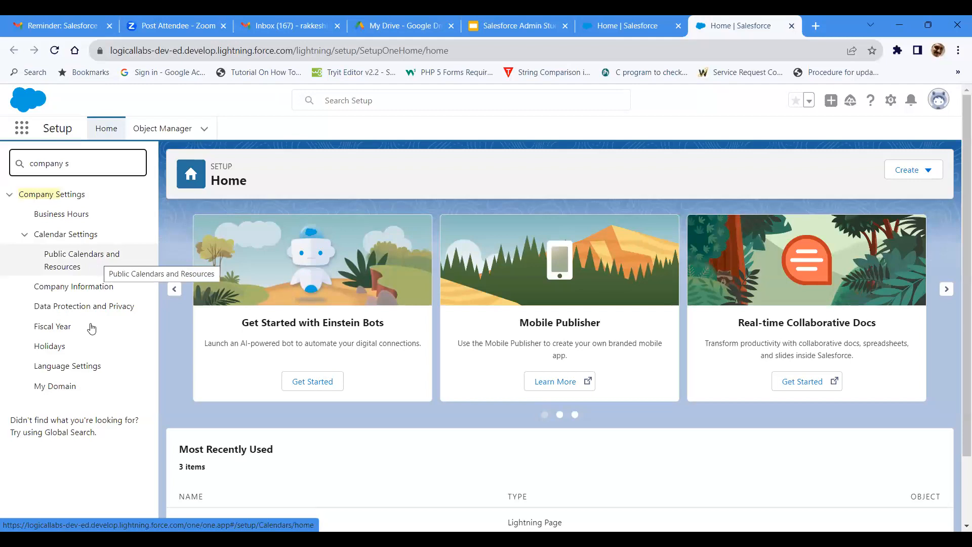
pyautogui.click(96, 291)
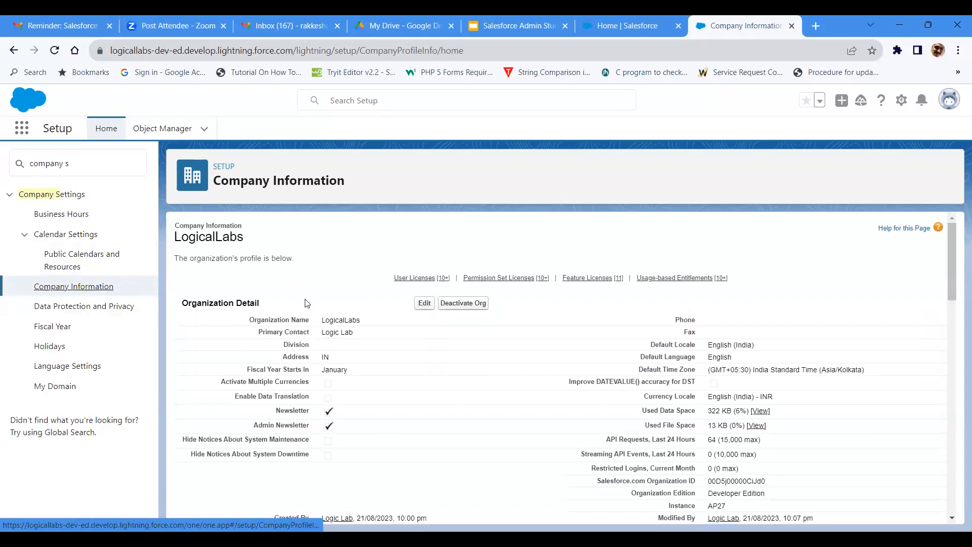
# Step: Edit the LogicalLabs organization profile and replace the primary contact with the new contact's name
pyautogui.click(420, 304)
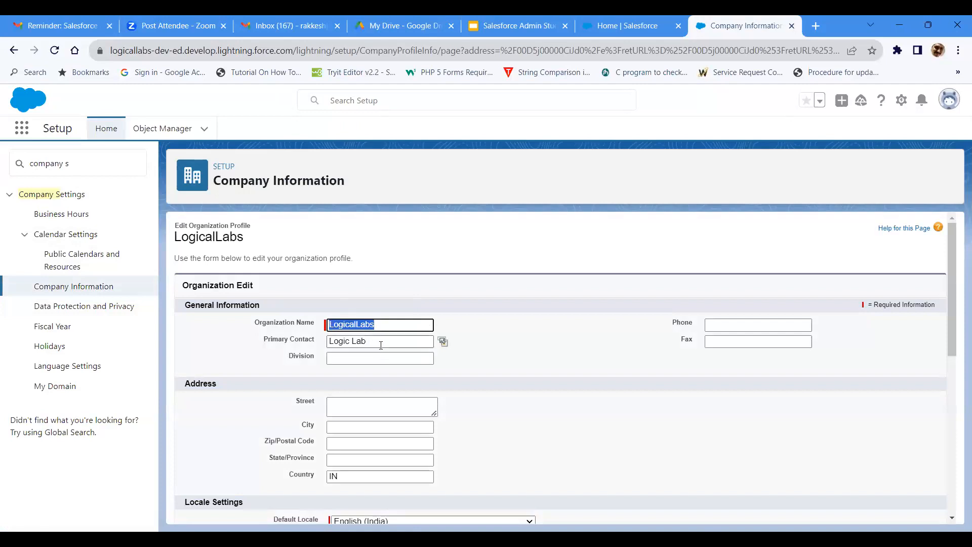
pyautogui.moveTo(381, 343); pyautogui.dragTo(331, 342)
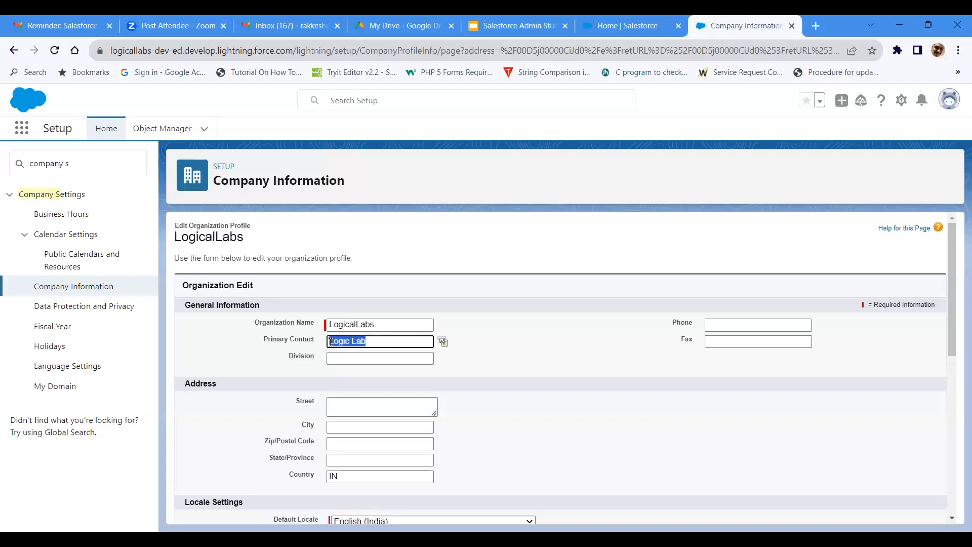
pyautogui.write('Raaki')
# Step: Check the available default locales in Locale Settings and keep English (India)
pyautogui.scroll(-1, 361, 458)
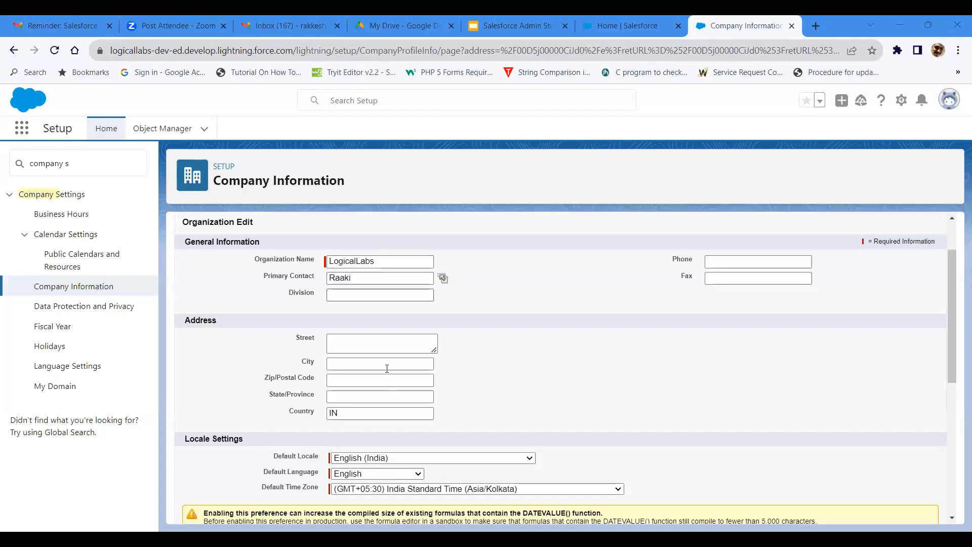
pyautogui.scroll(-4, 324, 316)
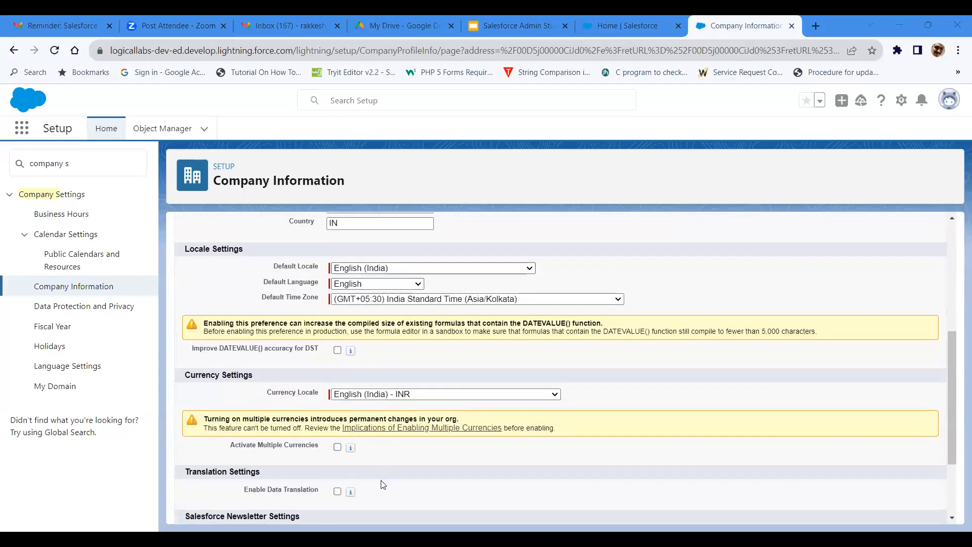
pyautogui.click(375, 268)
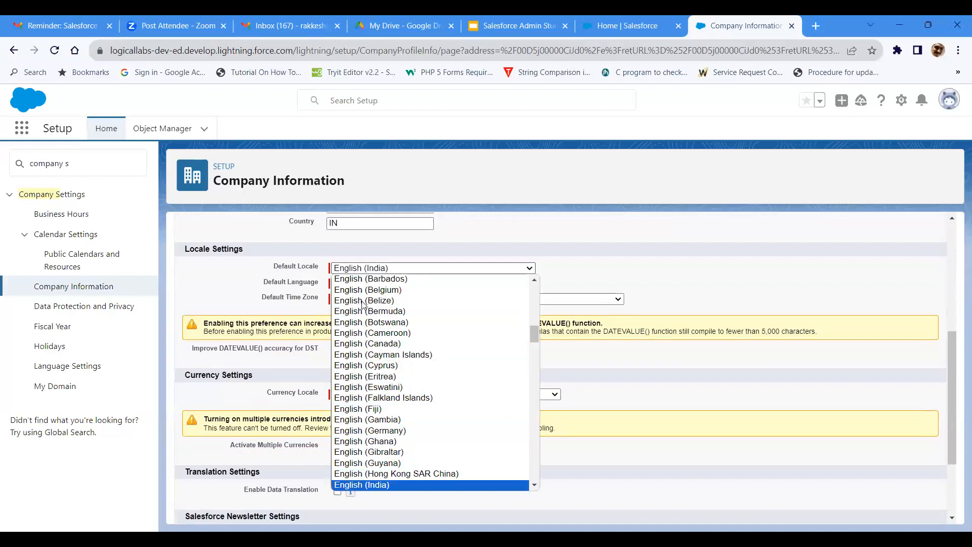
pyautogui.press('Return')
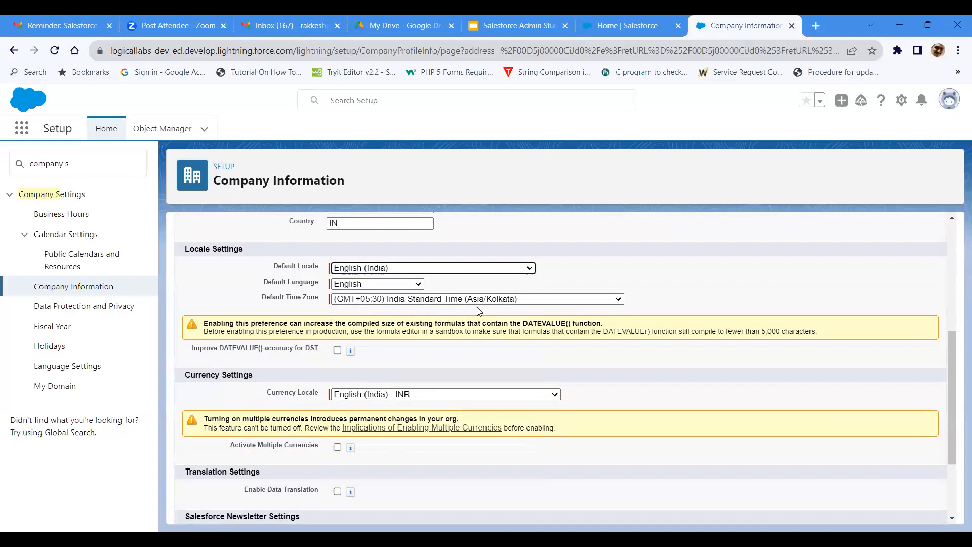
# Step: Turn off both the Salesforce newsletter and the Salesforce admin newsletter for users, and save the organization profile
pyautogui.scroll(-1, 405, 339)
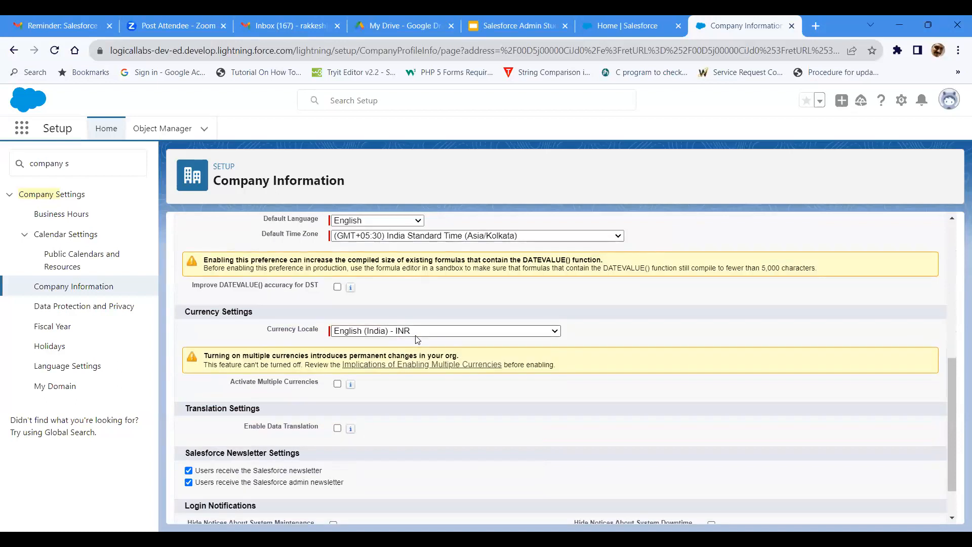
pyautogui.scroll(-1, 418, 338)
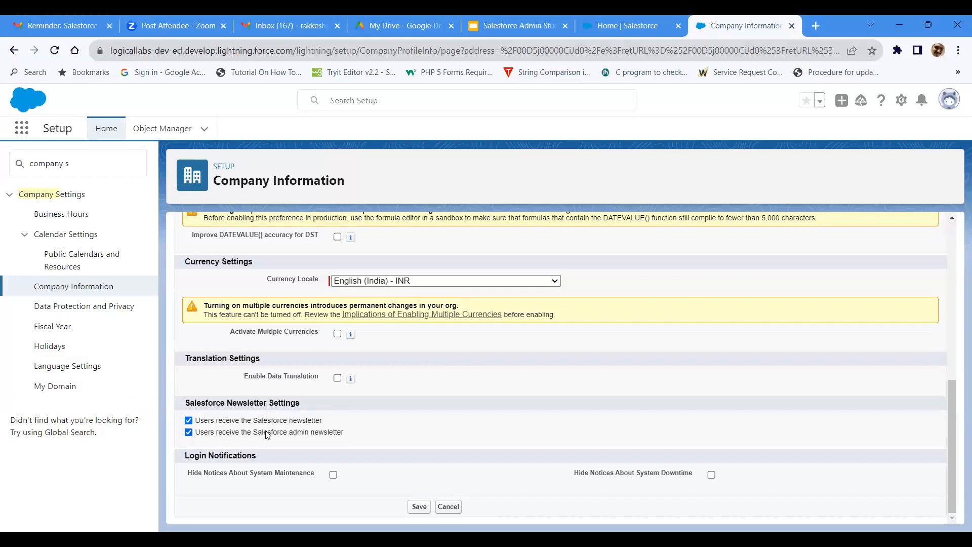
pyautogui.click(188, 420)
pyautogui.click(188, 432)
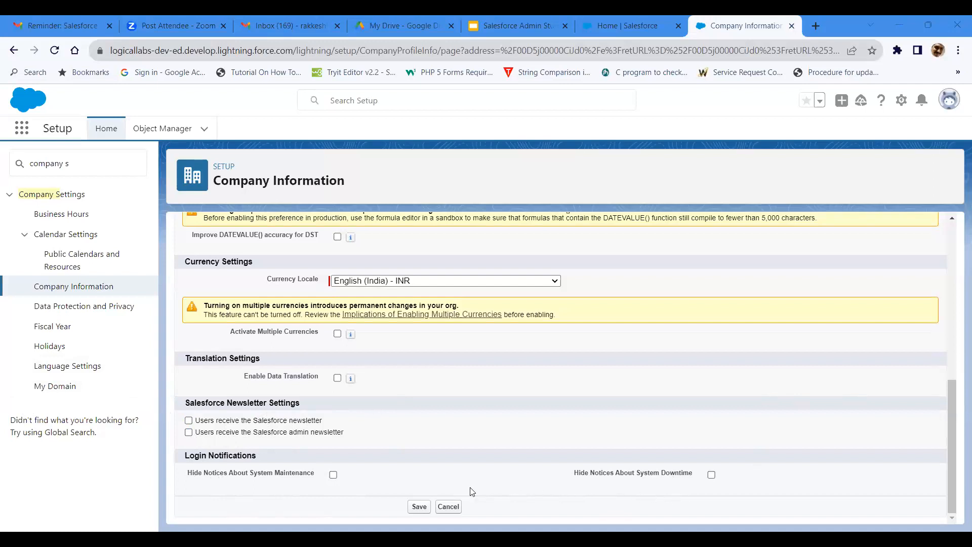
pyautogui.click(417, 507)
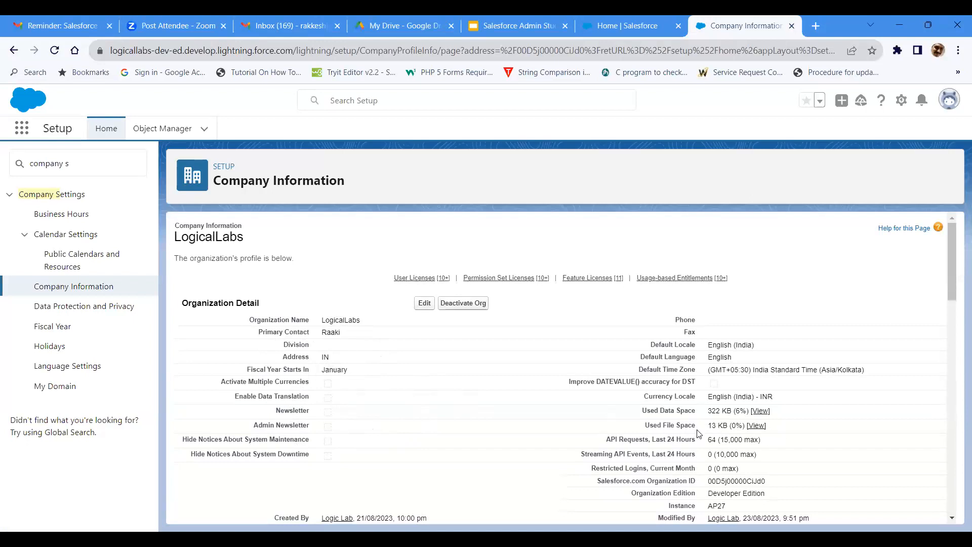
# Step: Examine the organization ID, user licenses, permission set licenses, feature licenses and usage-based entitlements of the company profile
pyautogui.scroll(-2, 689, 417)
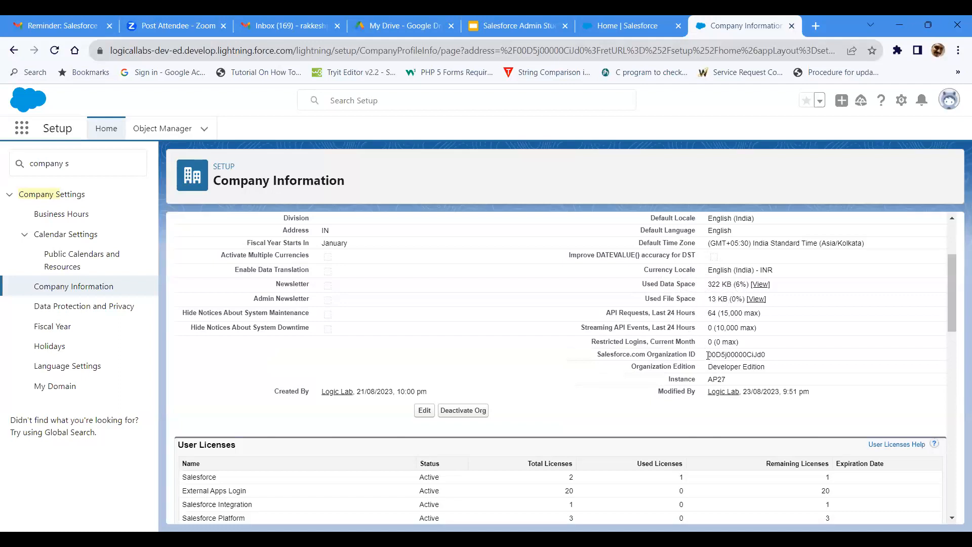
pyautogui.moveTo(707, 354); pyautogui.dragTo(770, 360)
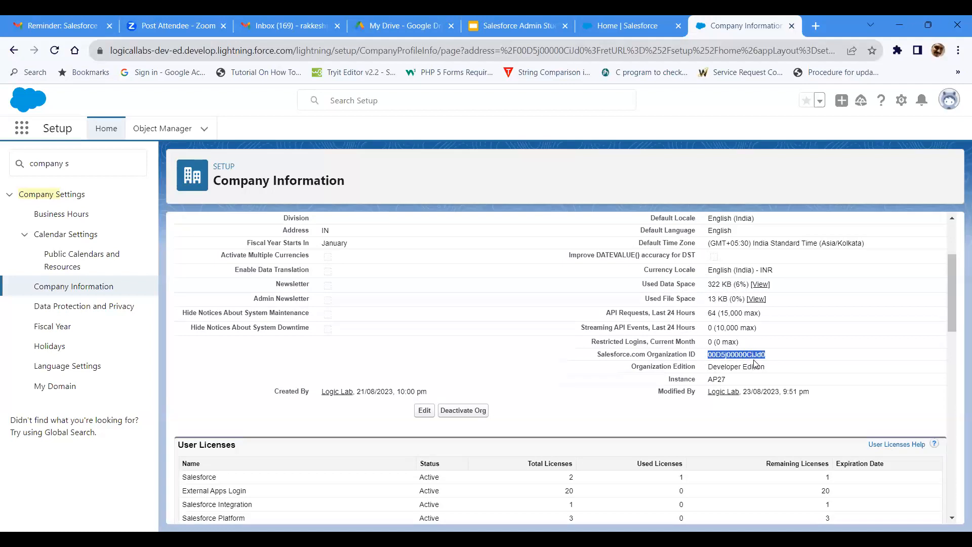
pyautogui.click(780, 359)
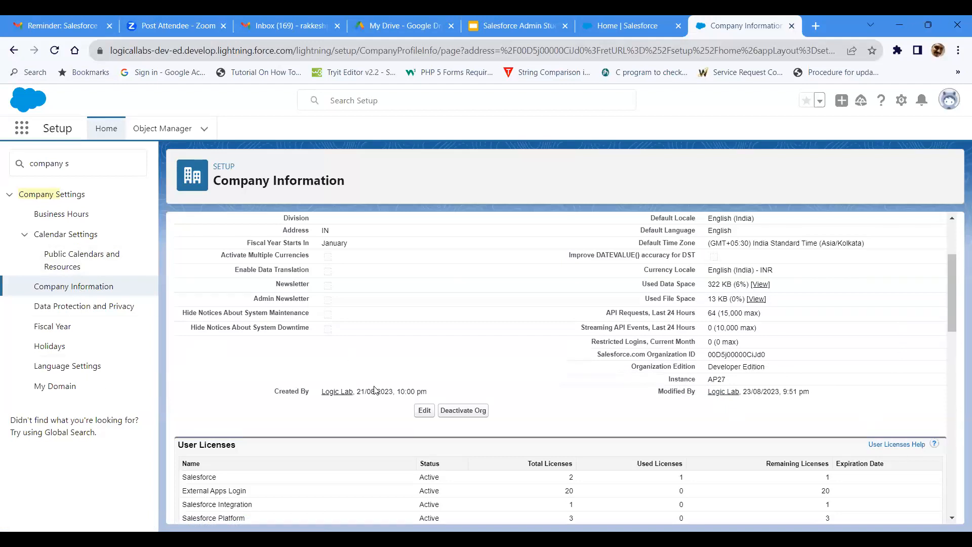
pyautogui.scroll(-2, 298, 453)
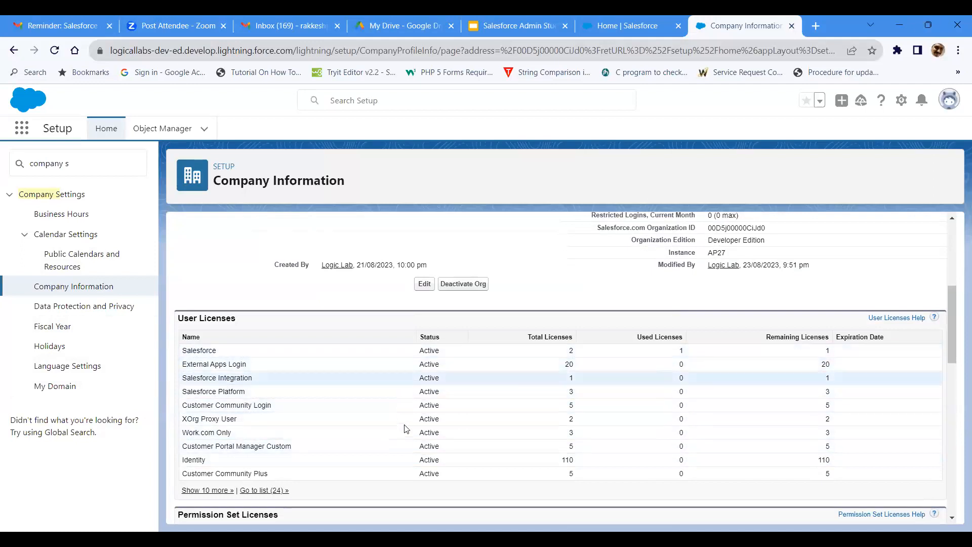
pyautogui.scroll(-3, 420, 402)
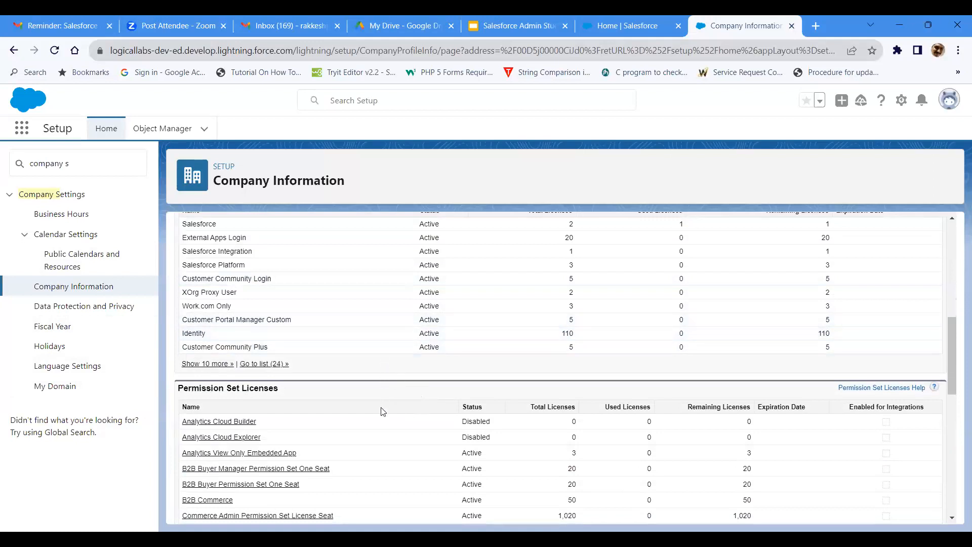
pyautogui.scroll(-4, 384, 408)
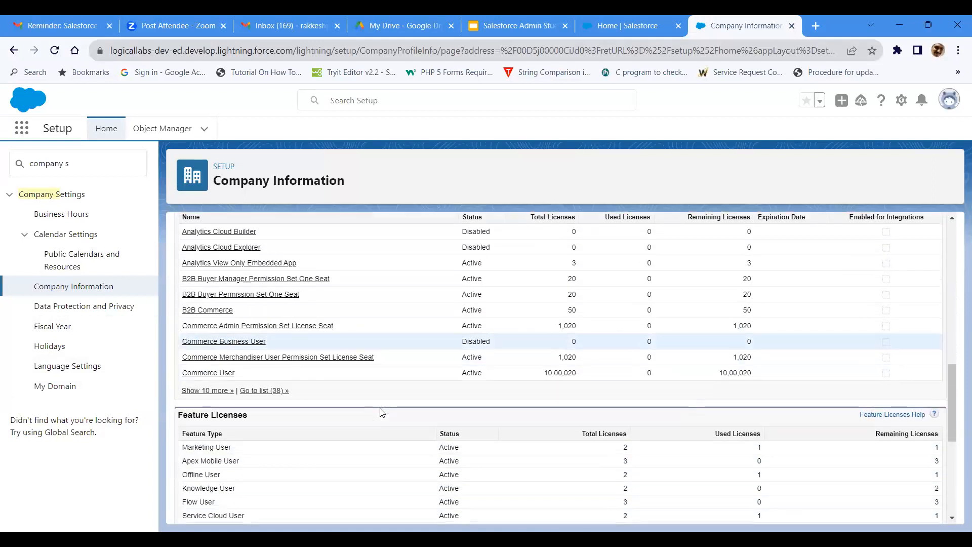
pyautogui.scroll(-5, 382, 413)
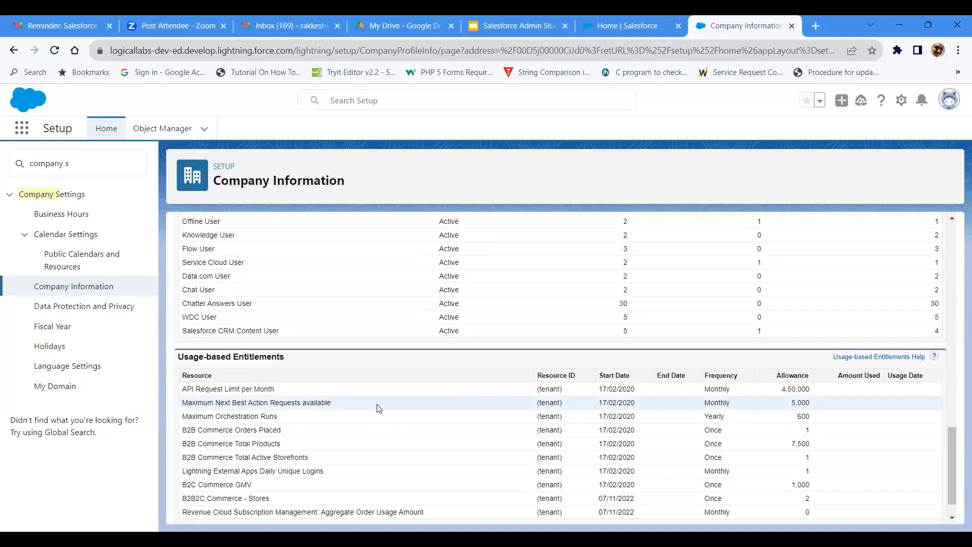
pyautogui.scroll(-1, 379, 408)
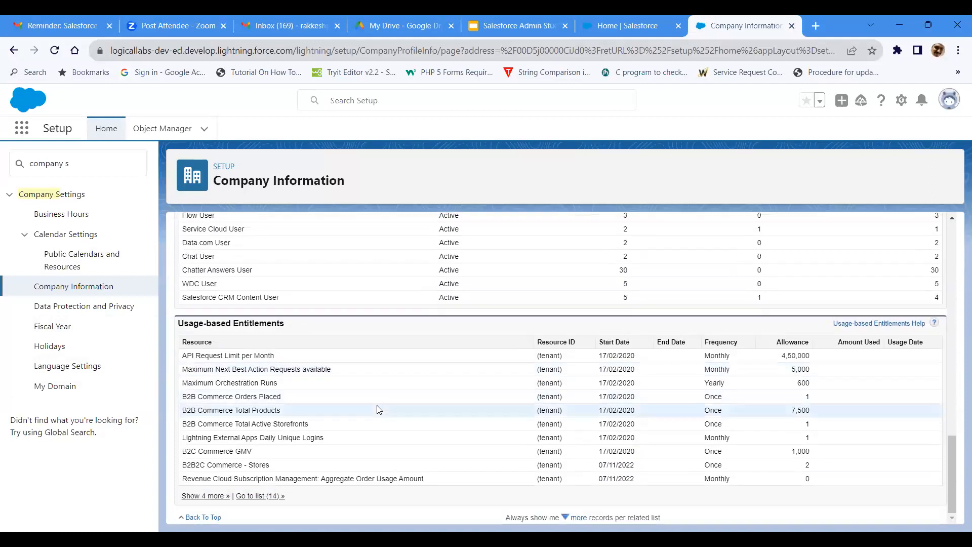
pyautogui.scroll(2, 377, 410)
pyautogui.scroll(15, 377, 410)
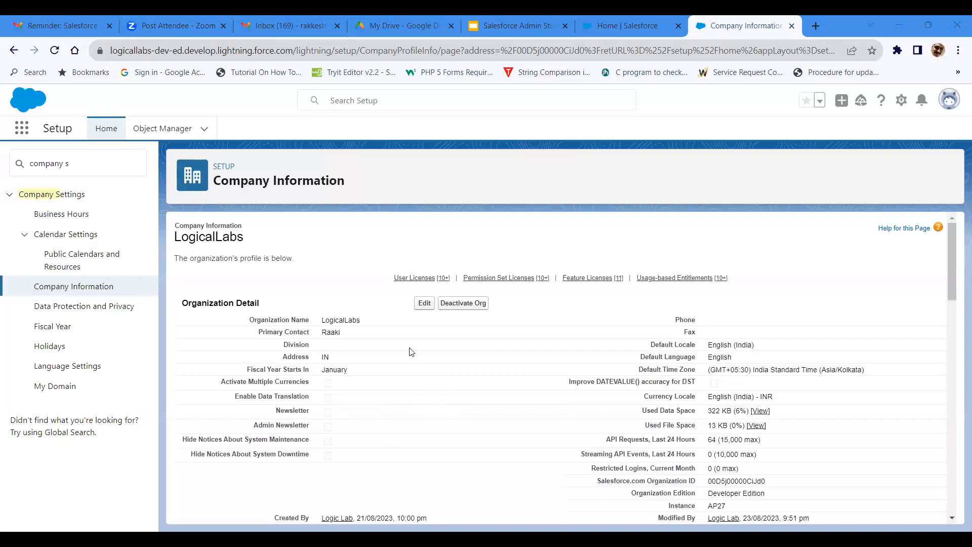
# Step: Switch to the Salesforce Admin Student Guide in Google Slides and read the Fiscal Year slides 103 to 105
pyautogui.click(495, 25)
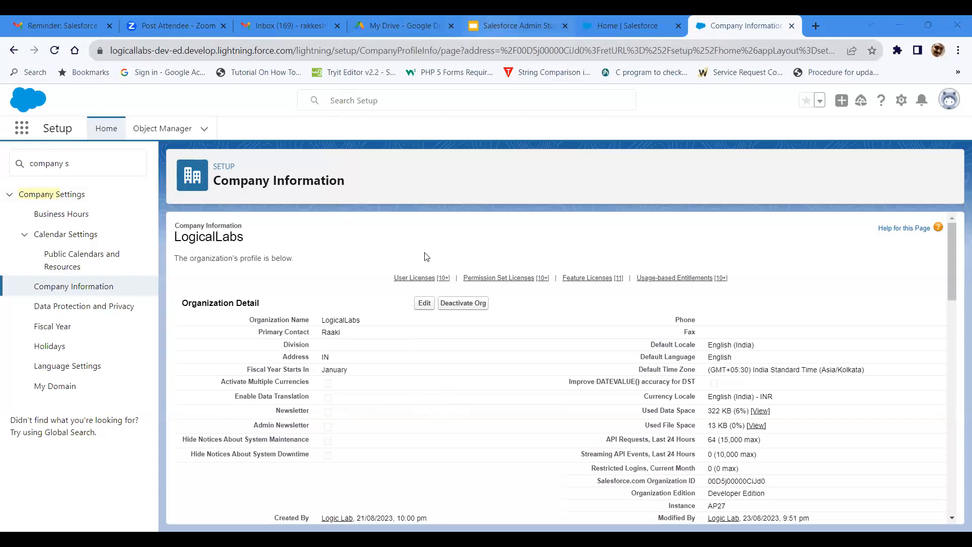
pyautogui.press('Down')
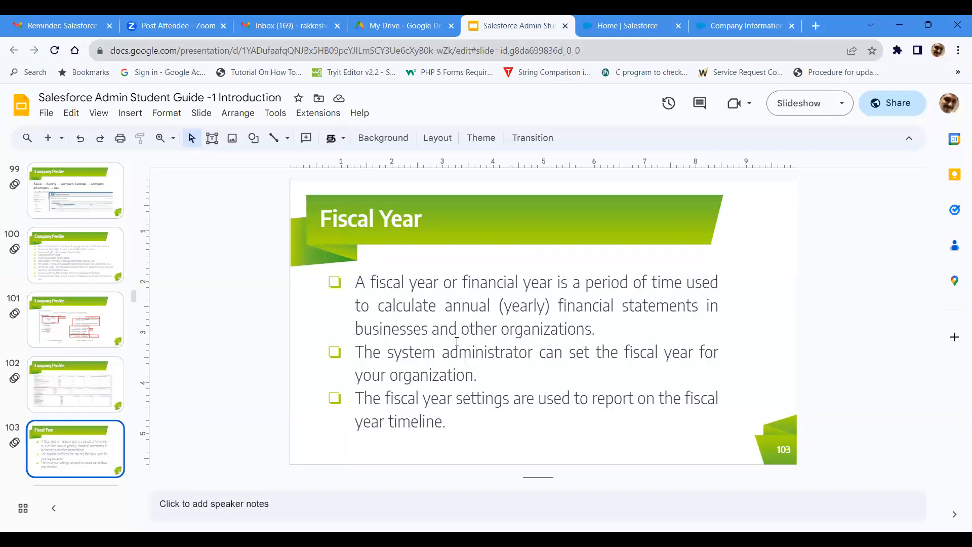
pyautogui.scroll(-3, 75, 379)
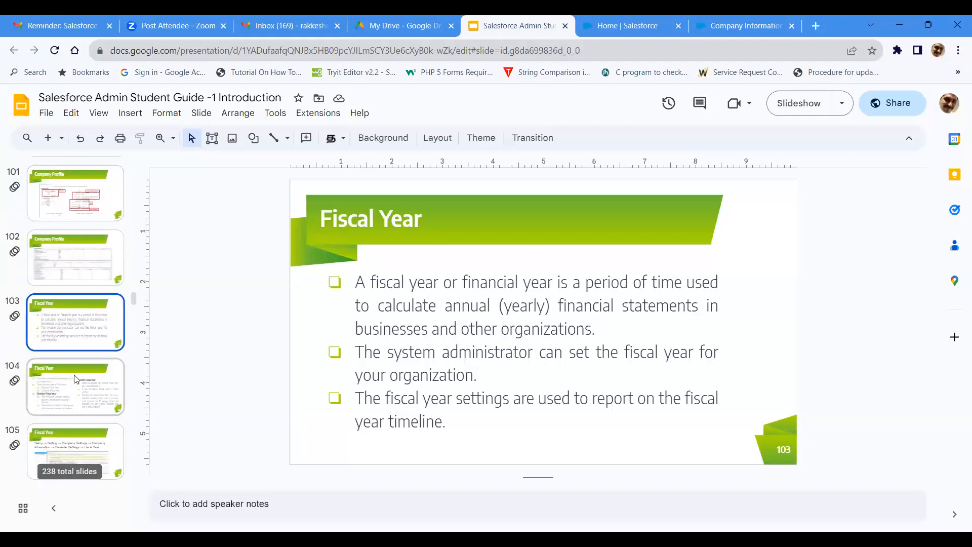
pyautogui.click(75, 379)
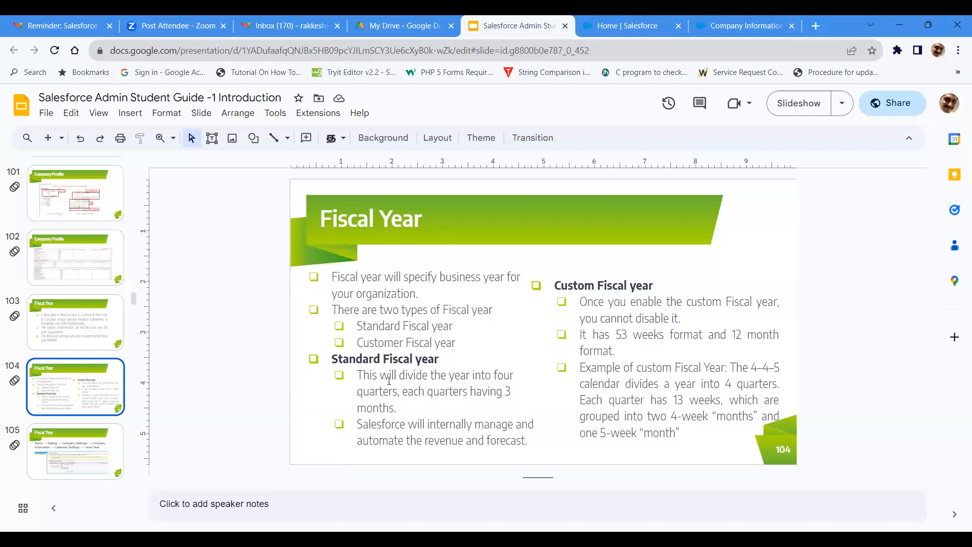
pyautogui.click(106, 468)
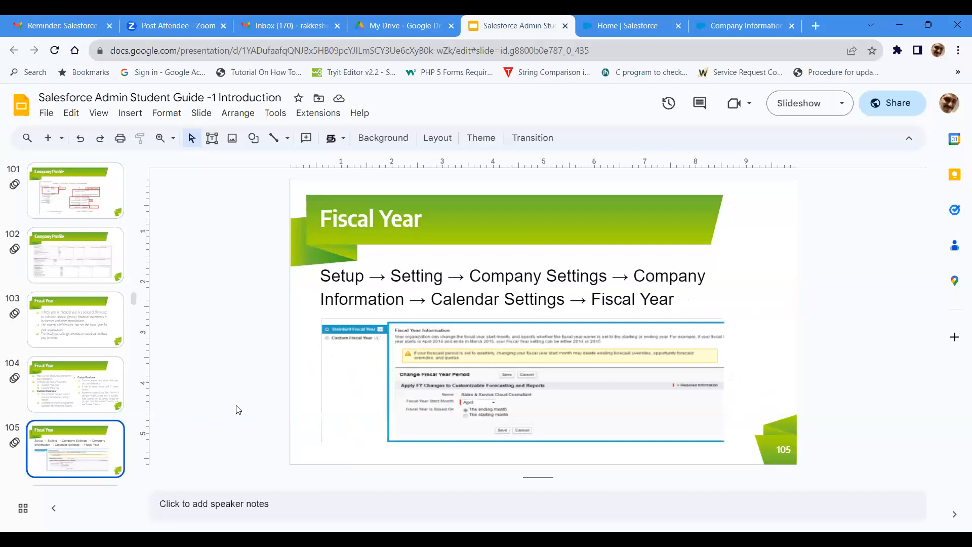
# Step: Switch back to Salesforce Setup and open the Fiscal Year page under Company Settings
pyautogui.click(730, 20)
pyautogui.moveTo(94, 163); pyautogui.dragTo(21, 165)
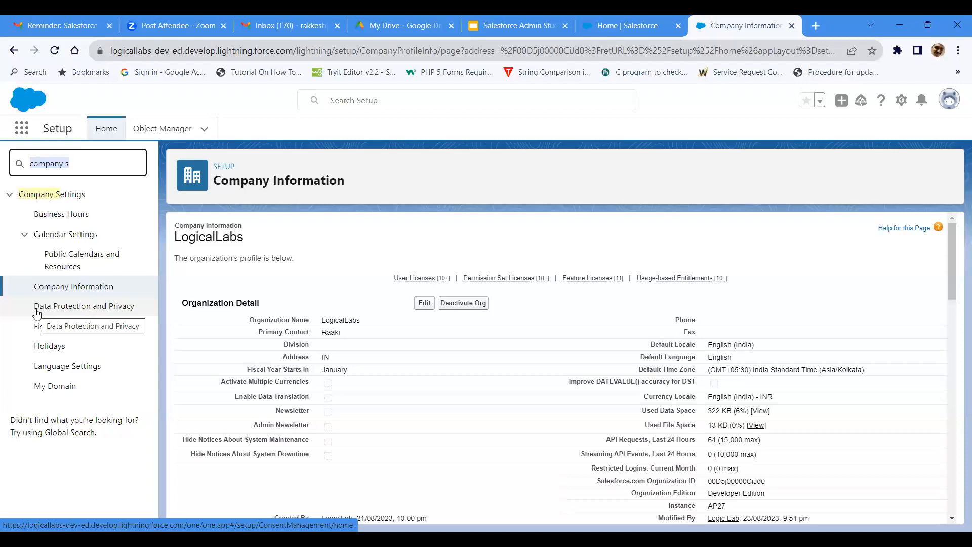
pyautogui.click(115, 327)
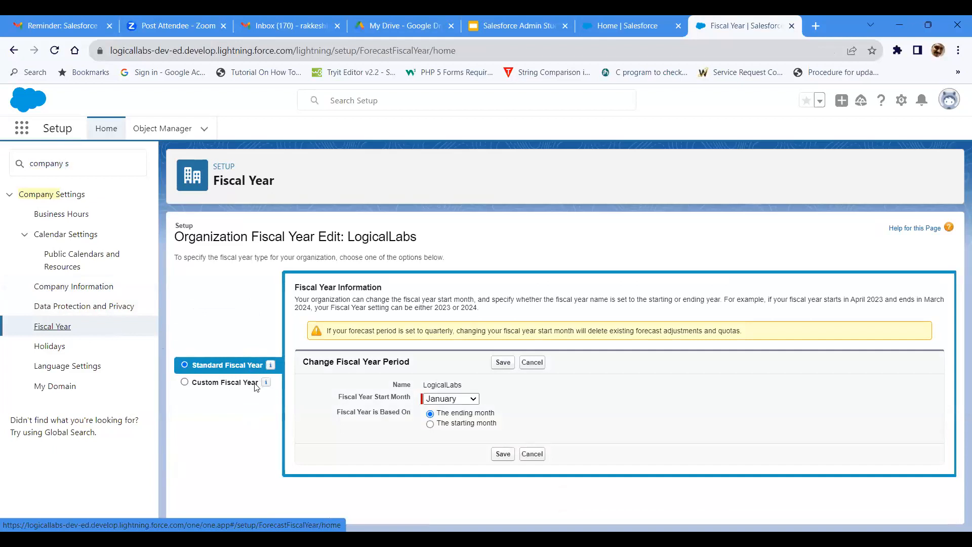
# Step: Review the fiscal year start month choices and the Custom Fiscal Year conditions, then return to Standard Fiscal Year
pyautogui.moveTo(267, 384)
pyautogui.click(454, 400)
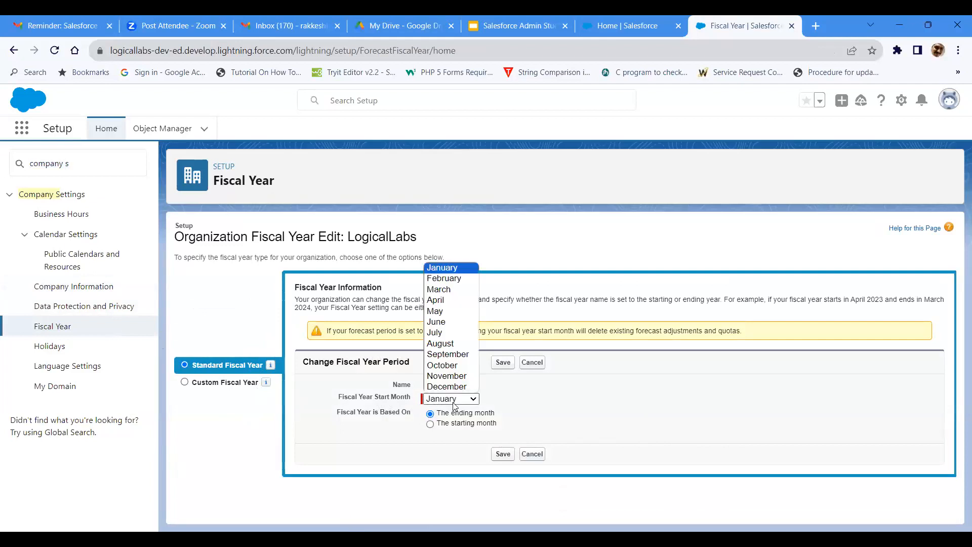
pyautogui.click(453, 402)
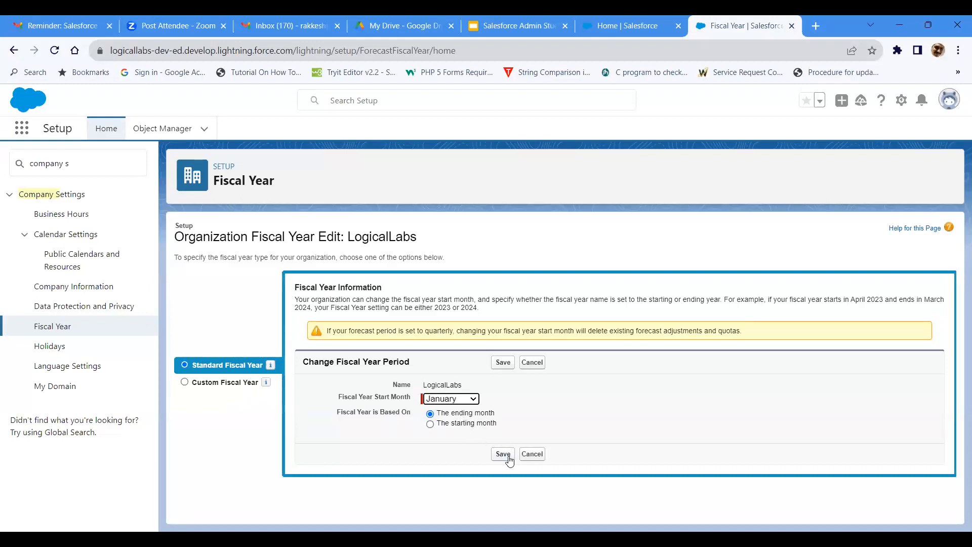
pyautogui.click(231, 382)
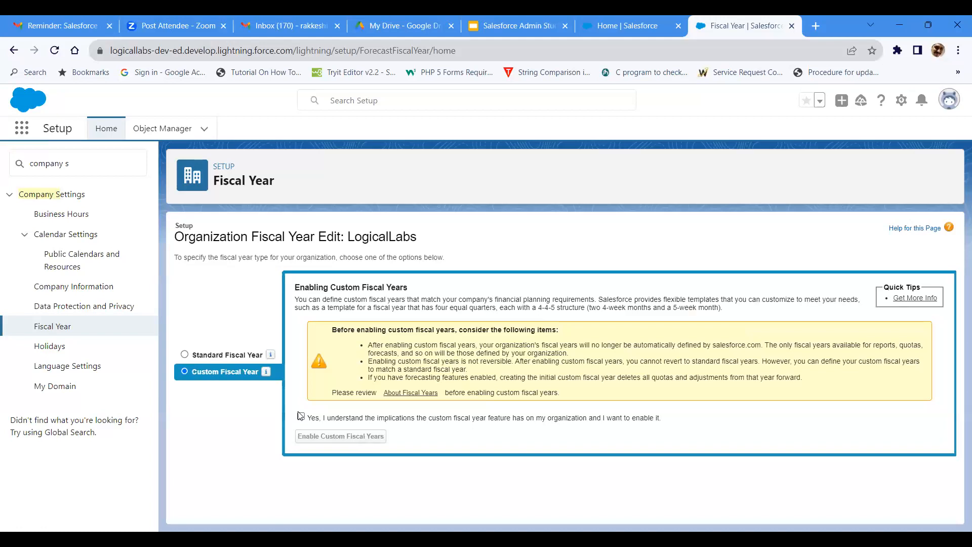
pyautogui.click(248, 358)
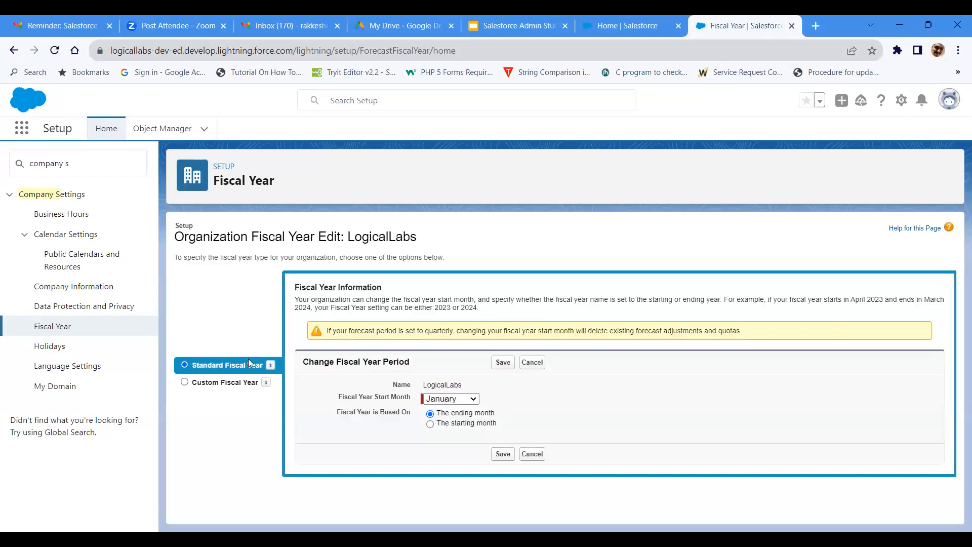
# Step: Review the start month choices, keep January based on the ending month, and save the standard fiscal year with confirmation
pyautogui.click(463, 405)
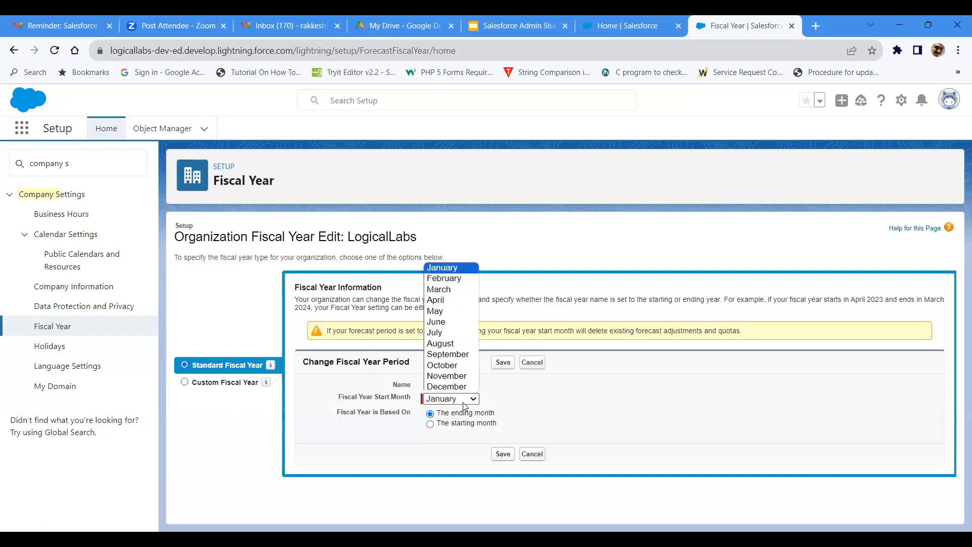
pyautogui.click(553, 424)
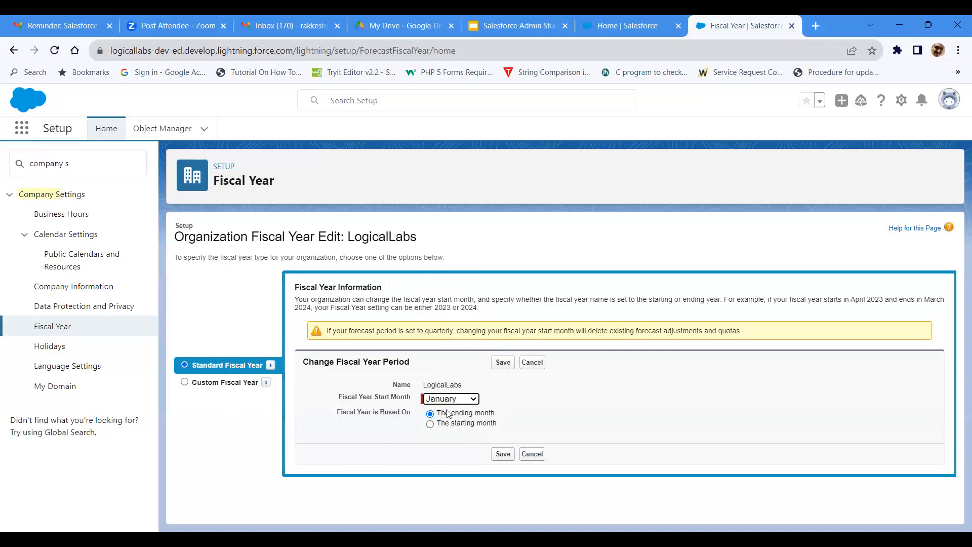
pyautogui.click(503, 457)
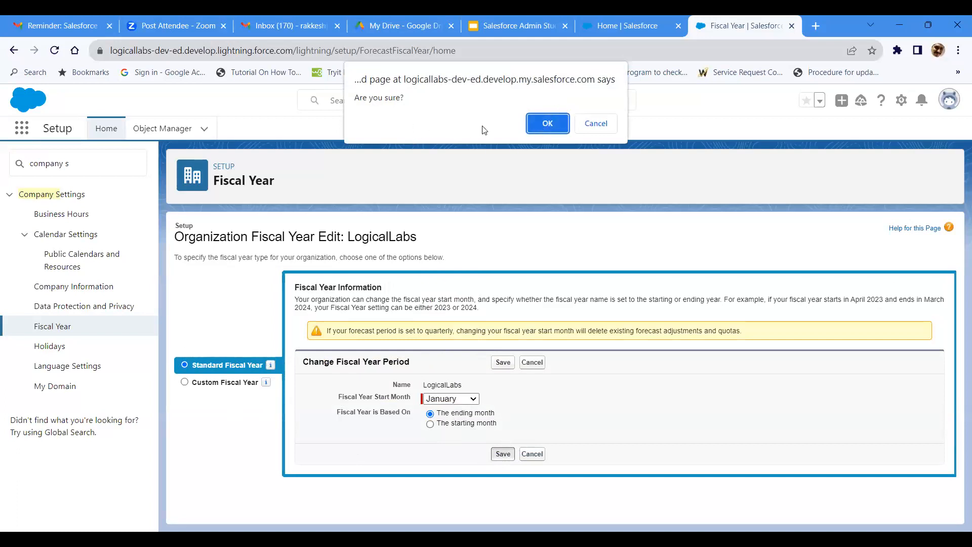
pyautogui.click(552, 129)
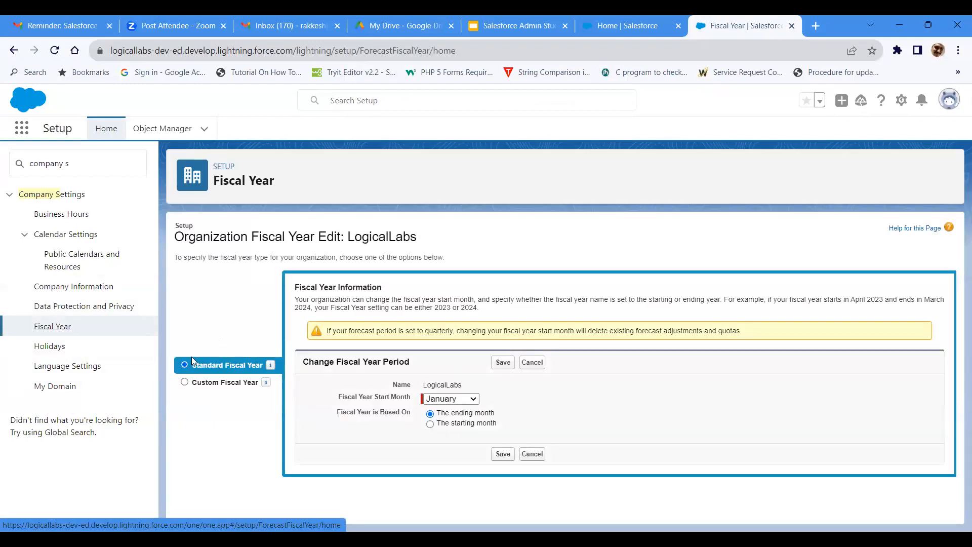
# Step: Select Custom Fiscal Year, accept its implications, enable custom fiscal years, and allow the setup page to open in a new tab
pyautogui.click(184, 386)
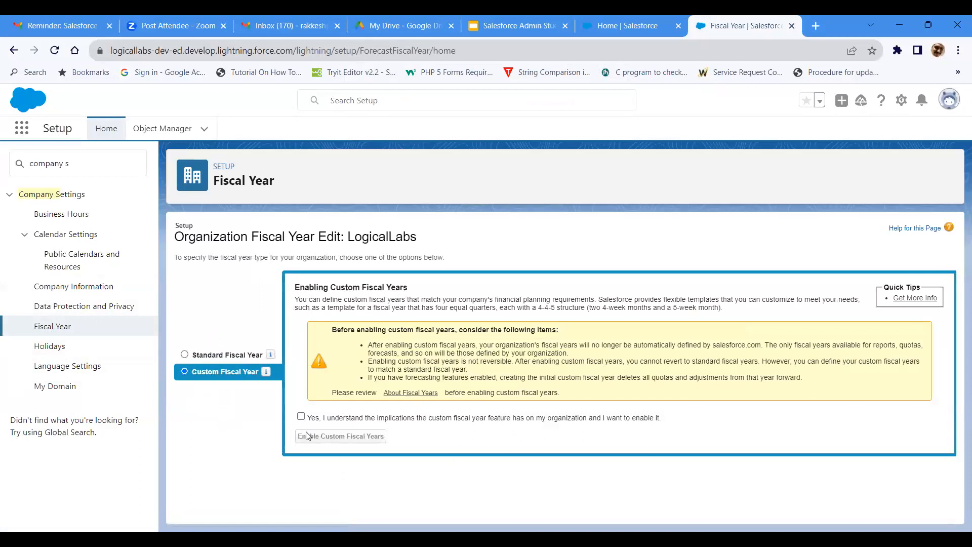
pyautogui.click(301, 416)
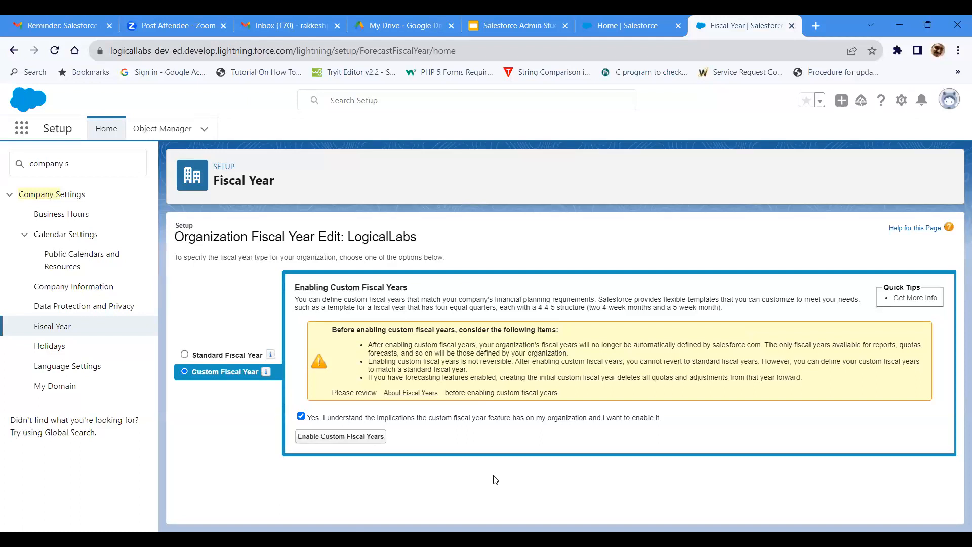
pyautogui.click(364, 438)
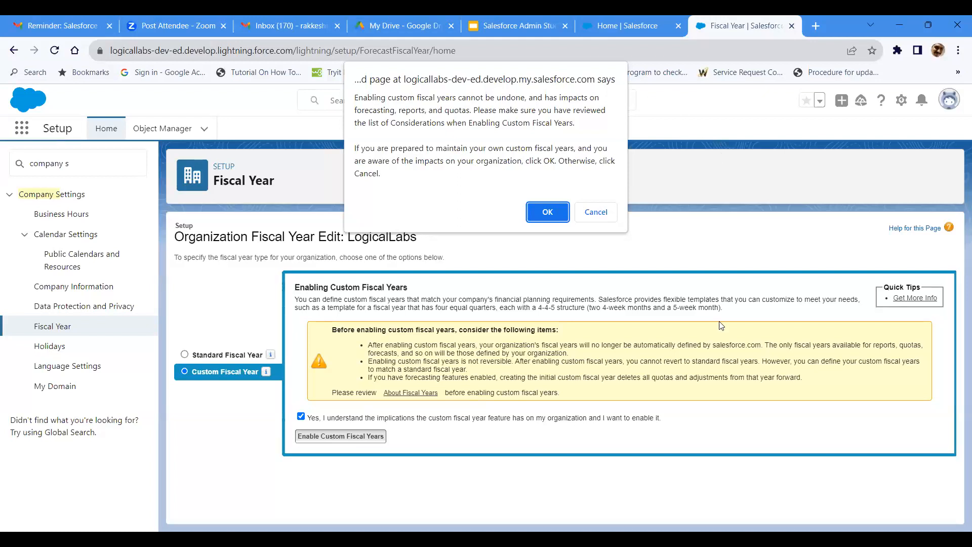
pyautogui.click(555, 214)
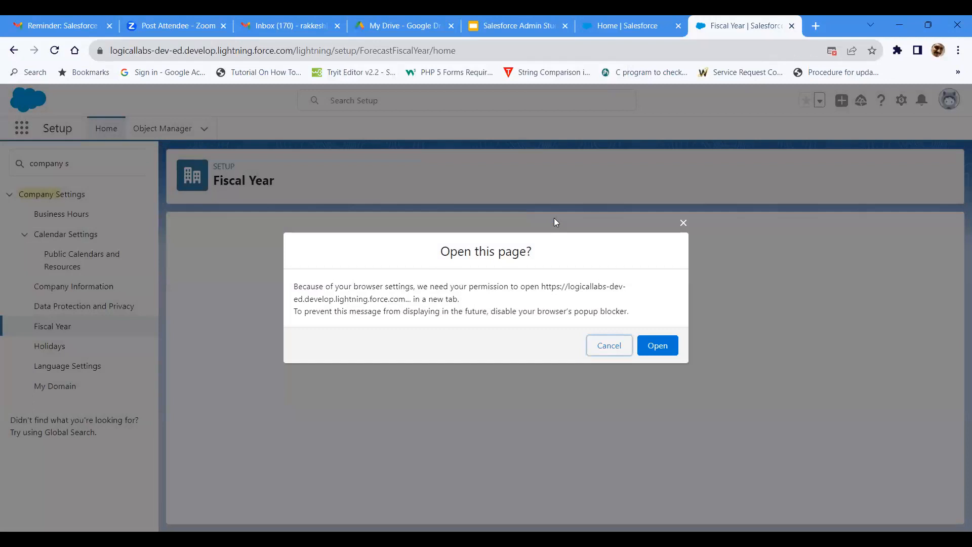
pyautogui.click(642, 342)
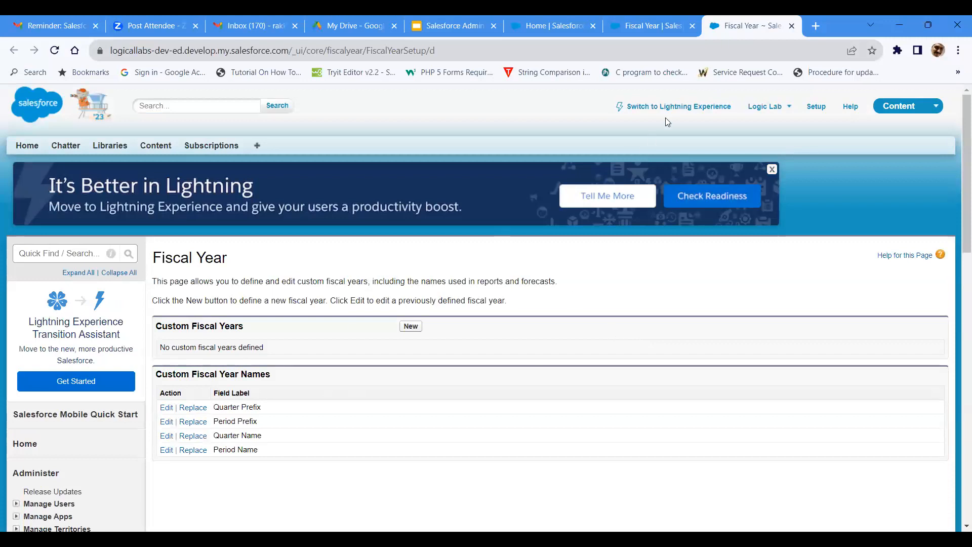
# Step: Switch from the classic Fiscal Year page to Lightning Experience and open Setup
pyautogui.click(682, 107)
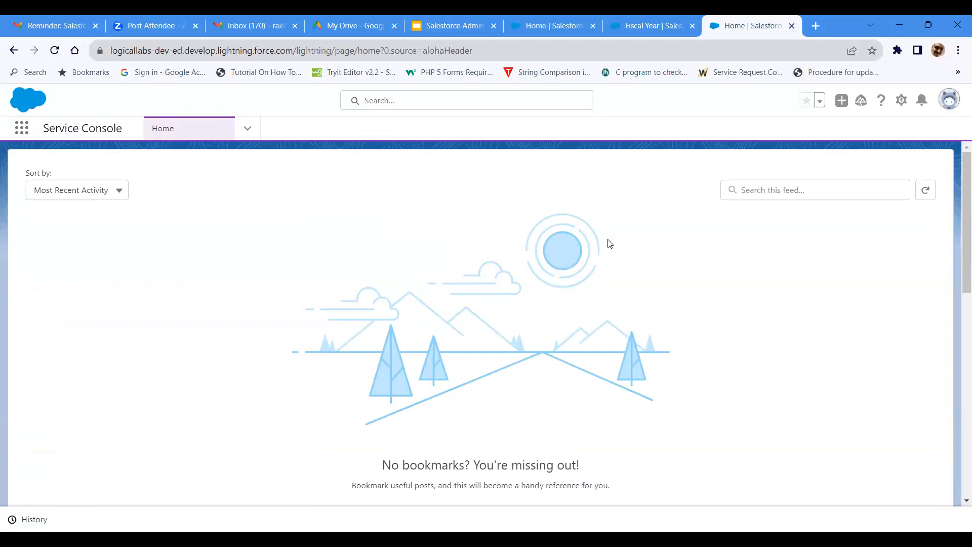
pyautogui.click(903, 98)
pyautogui.click(696, 248)
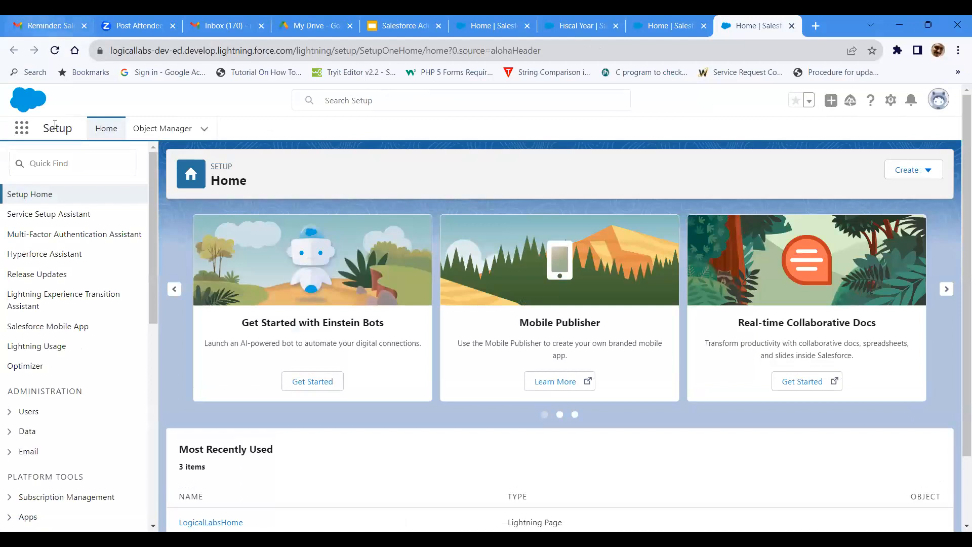
# Step: Search Setup for "fis" and open the Fiscal Year page
pyautogui.click(58, 152)
pyautogui.write('fi')
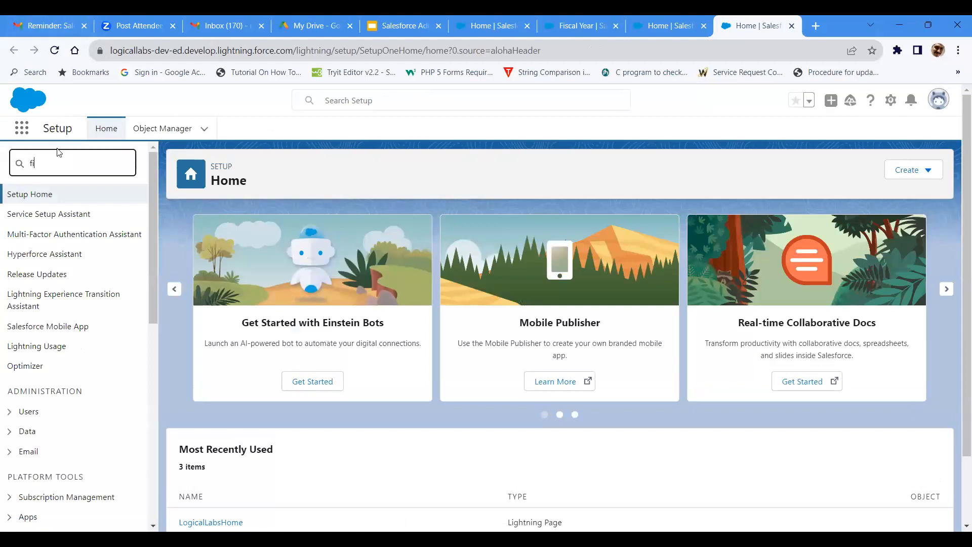
pyautogui.write('sical ')
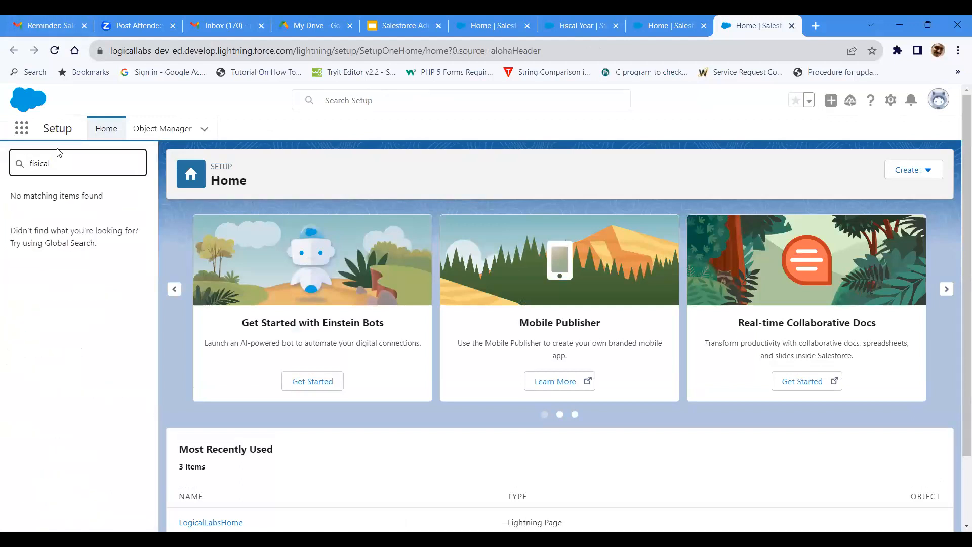
pyautogui.write('year')
pyautogui.press('BackSpace')
pyautogui.press('BackSpace')
pyautogui.press('BackSpace')
pyautogui.press('BackSpace')
pyautogui.press('BackSpace')
pyautogui.press('BackSpace')
pyautogui.press('BackSpace')
pyautogui.press('BackSpace')
pyautogui.press('BackSpace')
pyautogui.press('BackSpace')
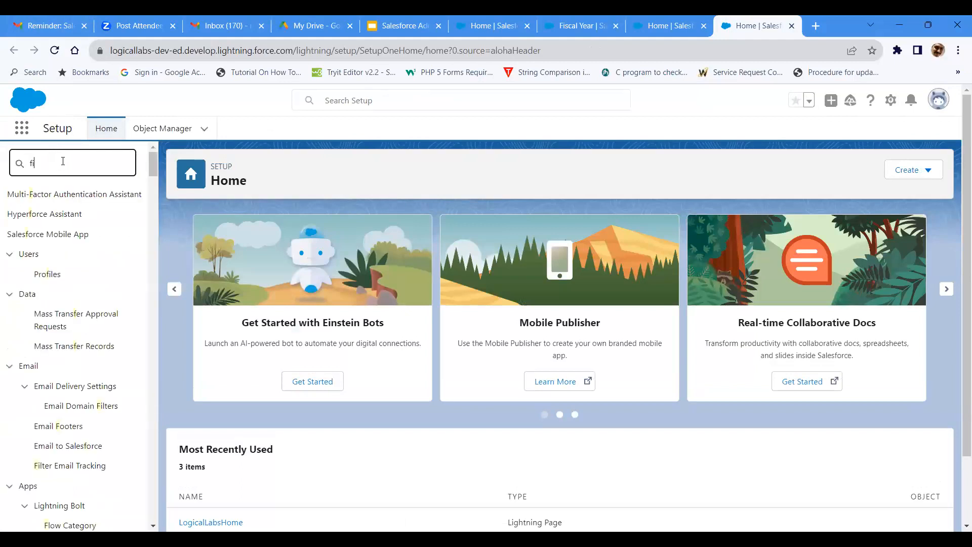
pyautogui.write('is')
pyautogui.click(53, 213)
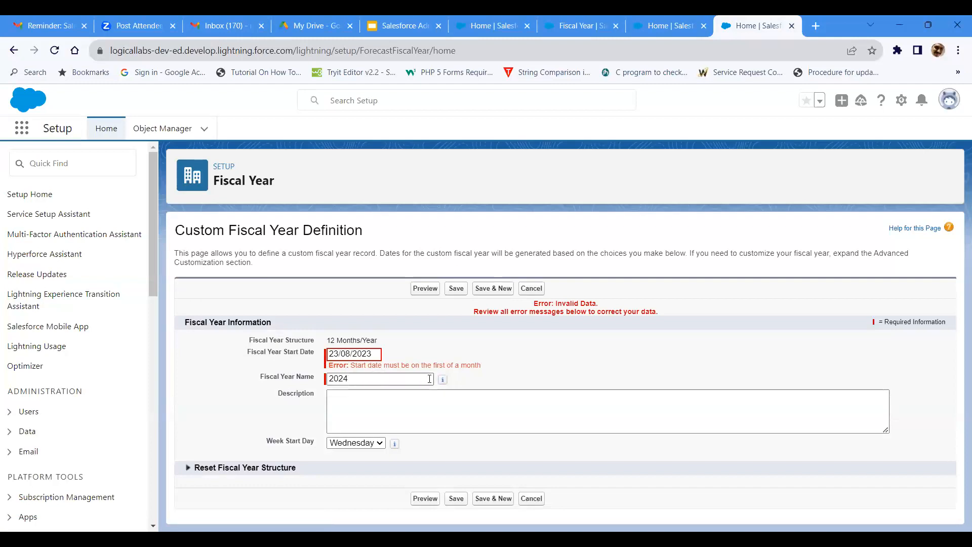
# Step: Set the custom fiscal year's start date to 04/01/2023 (4 January)
pyautogui.click(350, 355)
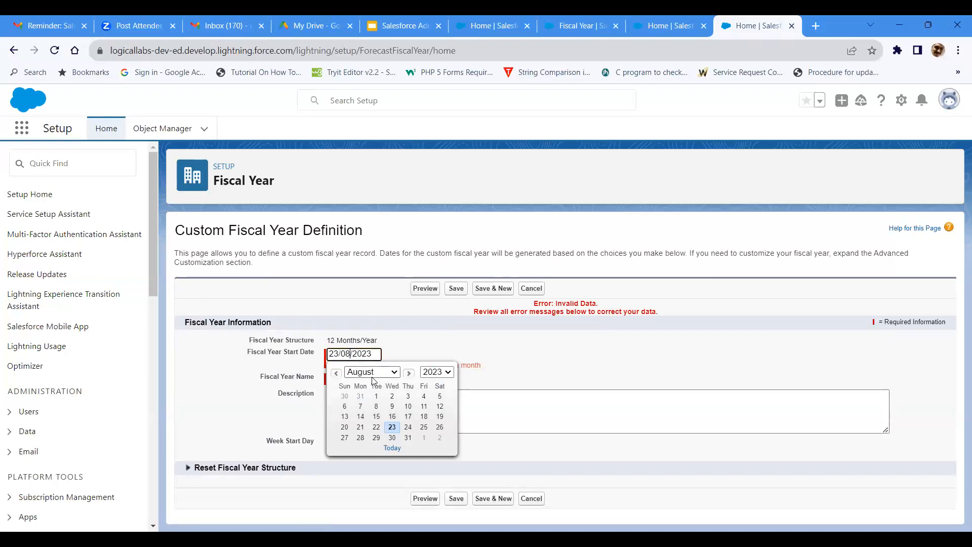
pyautogui.click(373, 381)
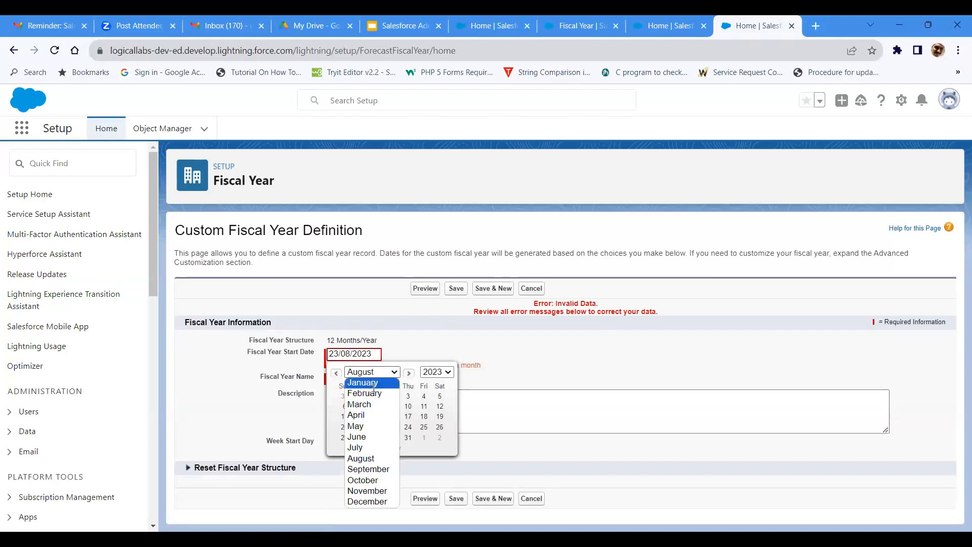
pyautogui.click(373, 385)
pyautogui.click(393, 397)
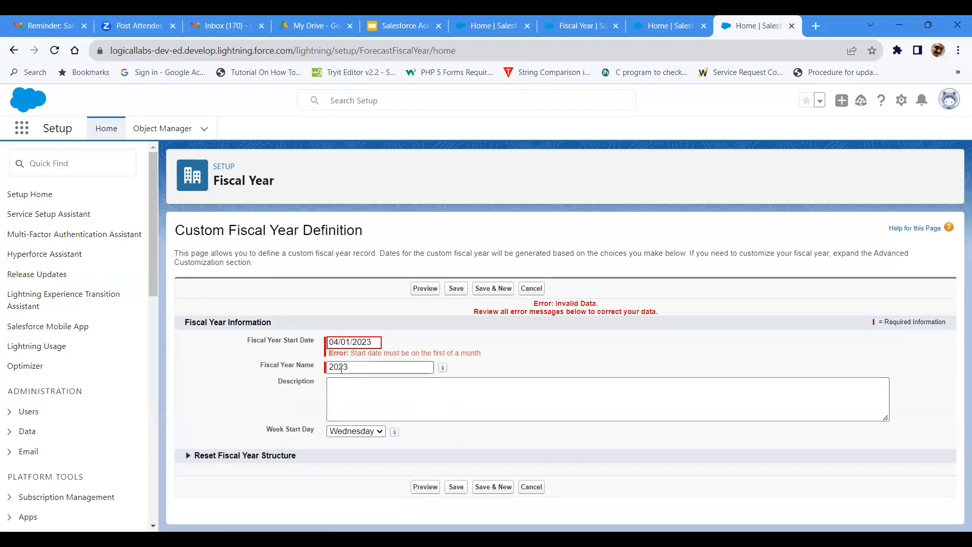
# Step: Name the custom fiscal year Logical
pyautogui.moveTo(357, 367); pyautogui.dragTo(303, 361)
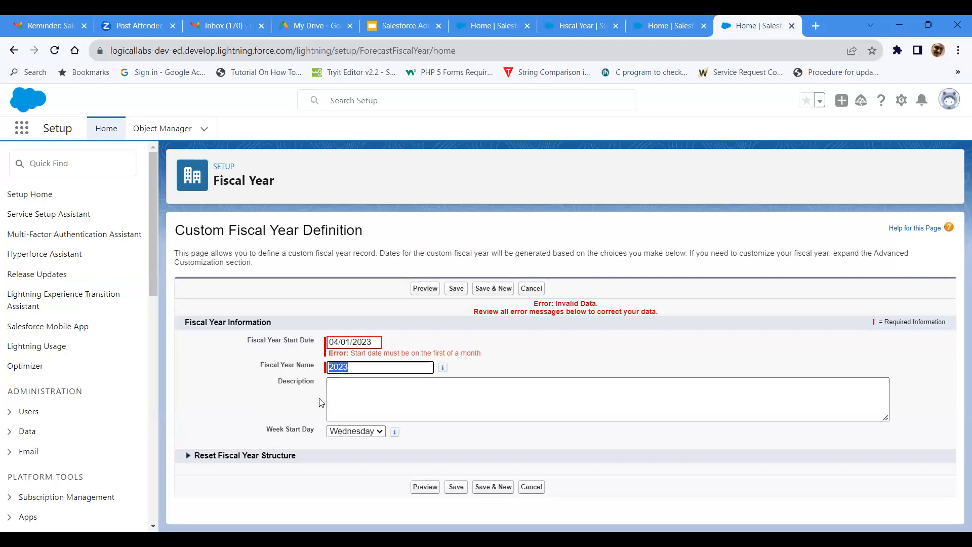
pyautogui.write('Logical')
pyautogui.click(273, 538)
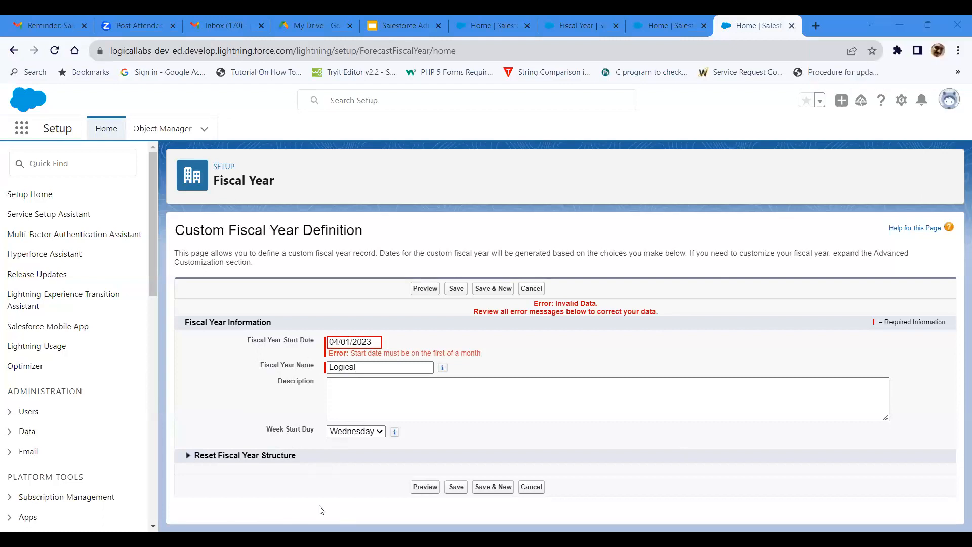
pyautogui.click(367, 370)
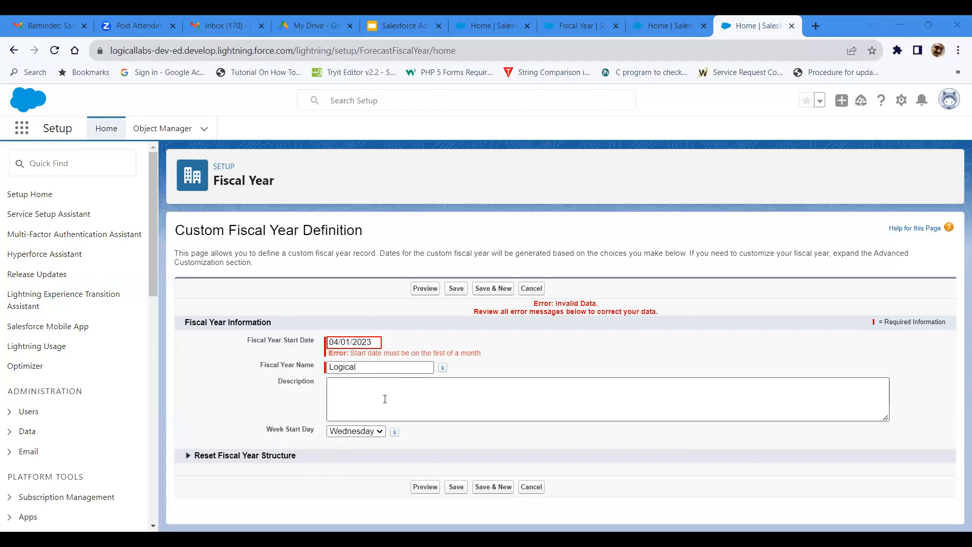
# Step: Review the week start day choices, keep Wednesday, and try to save the custom fiscal year
pyautogui.click(382, 431)
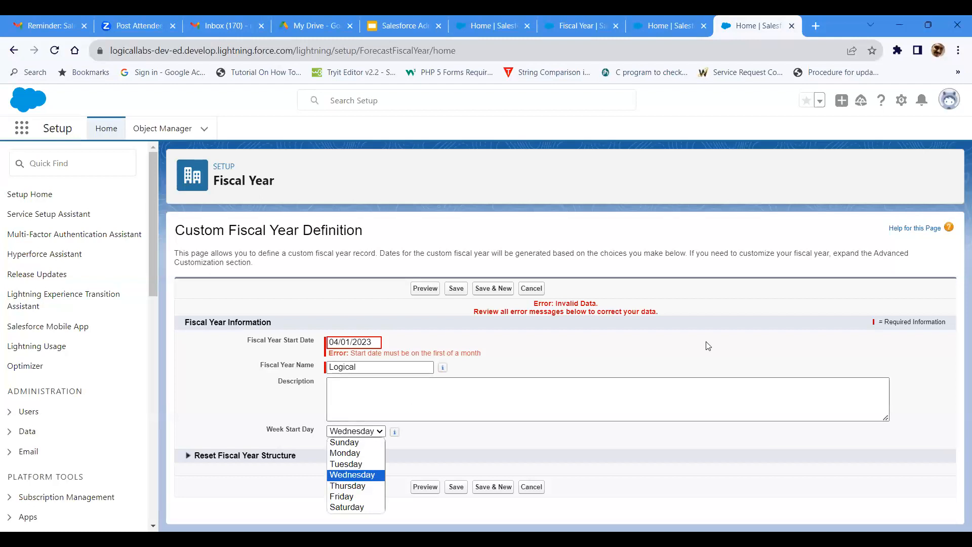
pyautogui.click(607, 458)
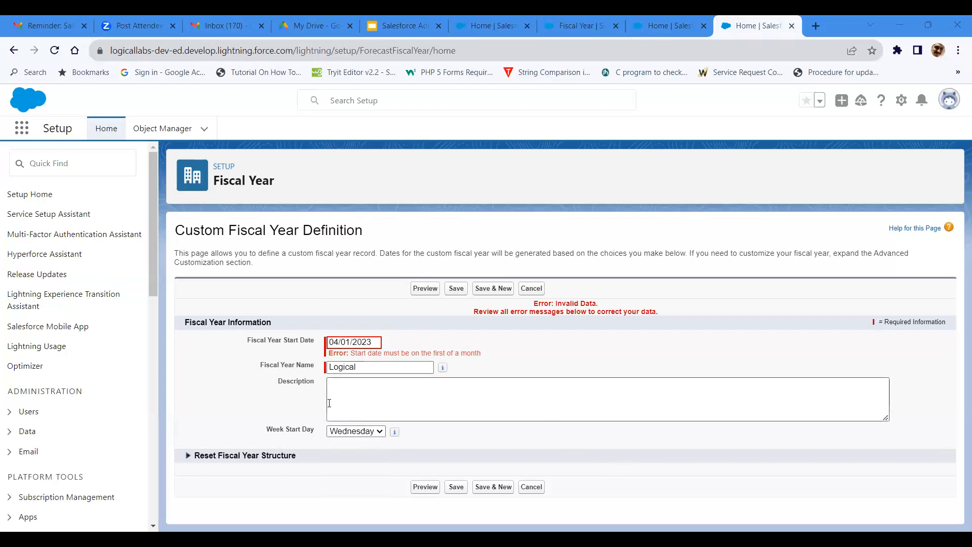
pyautogui.click(454, 487)
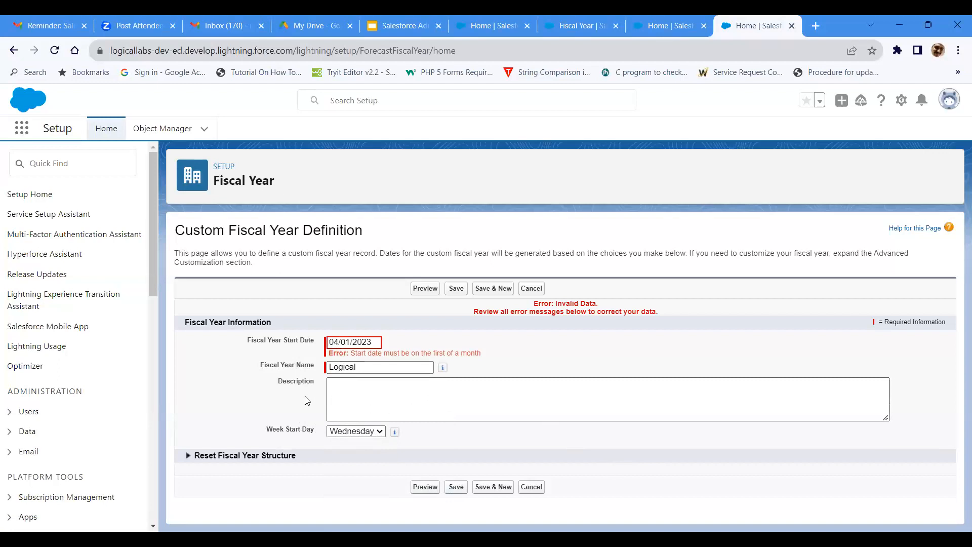
# Step: Try to save the custom fiscal year with its start date set to 02/01/2023 (2 January)
pyautogui.click(372, 344)
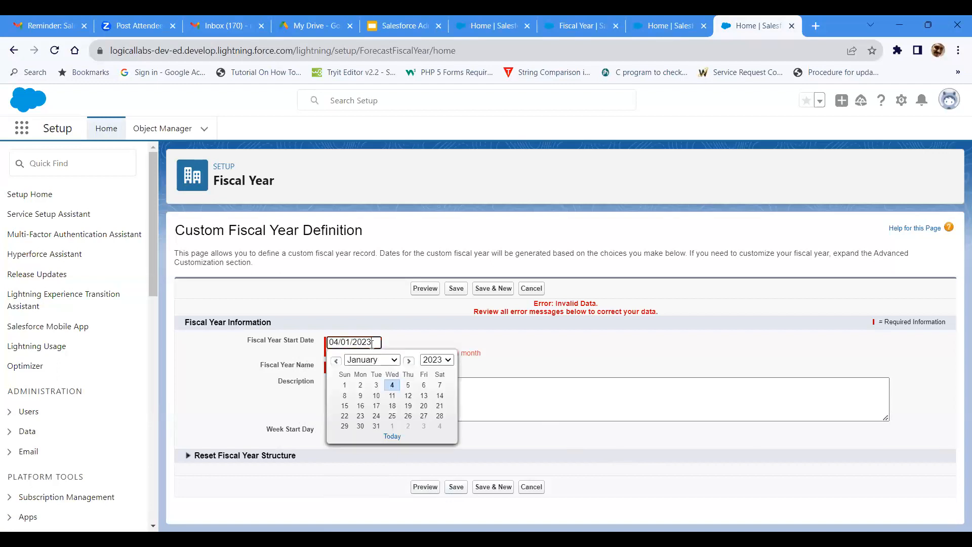
pyautogui.click(389, 387)
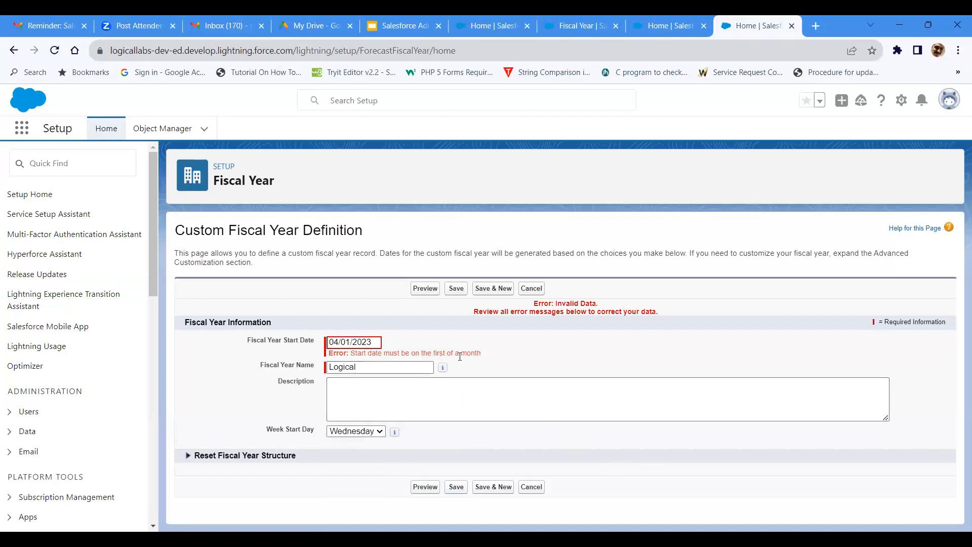
pyautogui.click(368, 344)
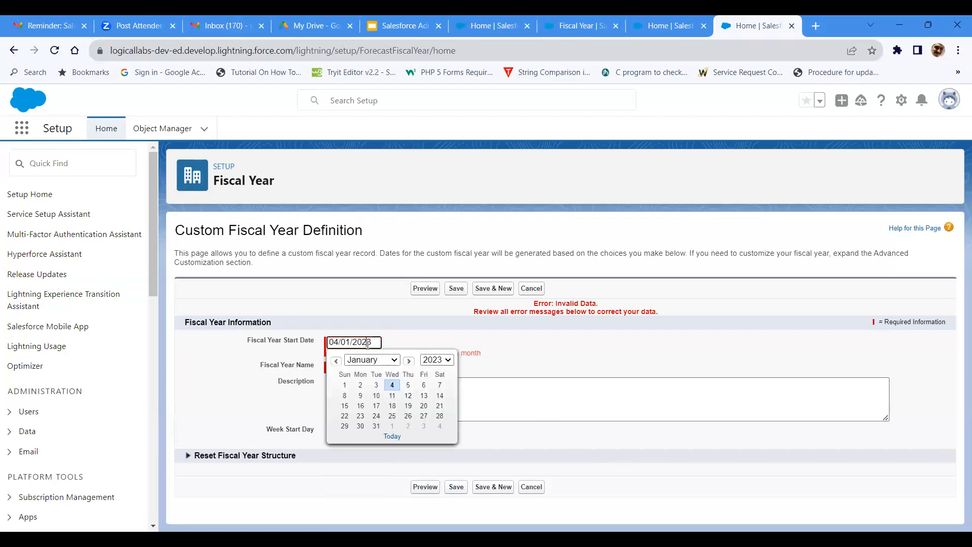
pyautogui.click(360, 384)
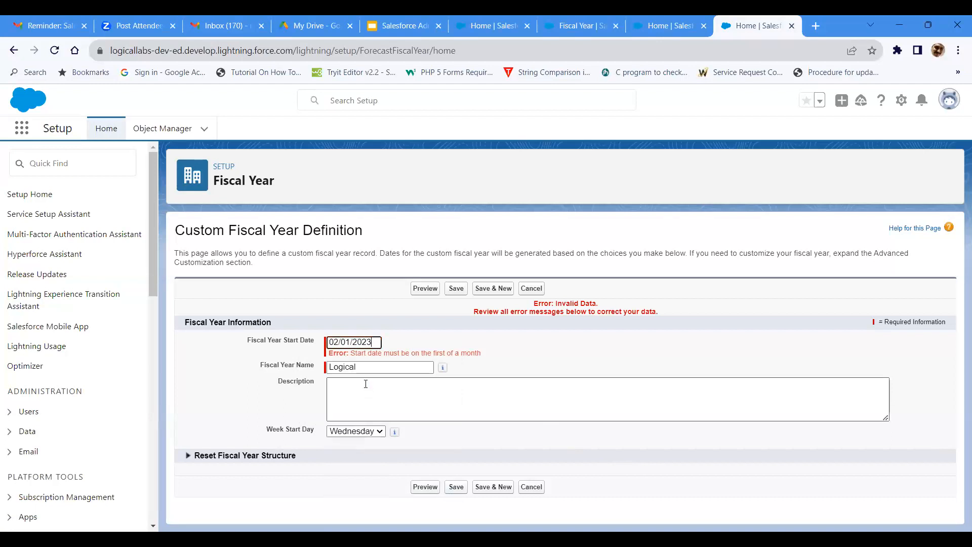
pyautogui.click(453, 490)
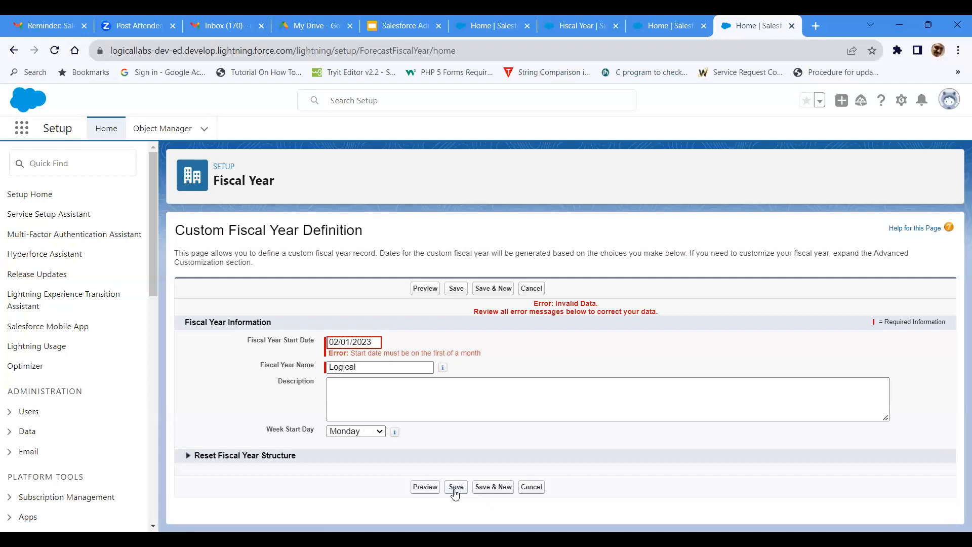
# Step: Set the custom fiscal year's start date to 01/01/2023 and save the definition
pyautogui.click(364, 368)
pyautogui.click(372, 343)
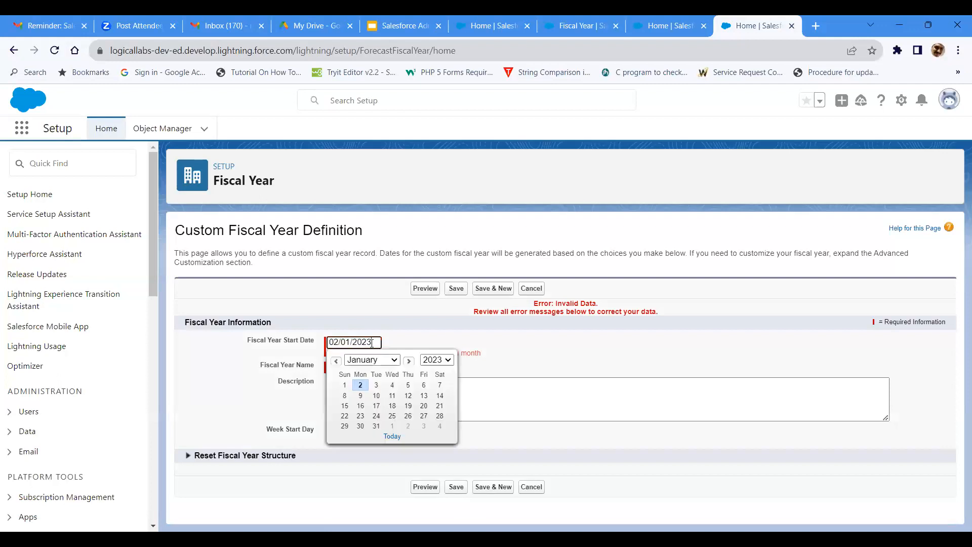
pyautogui.click(394, 360)
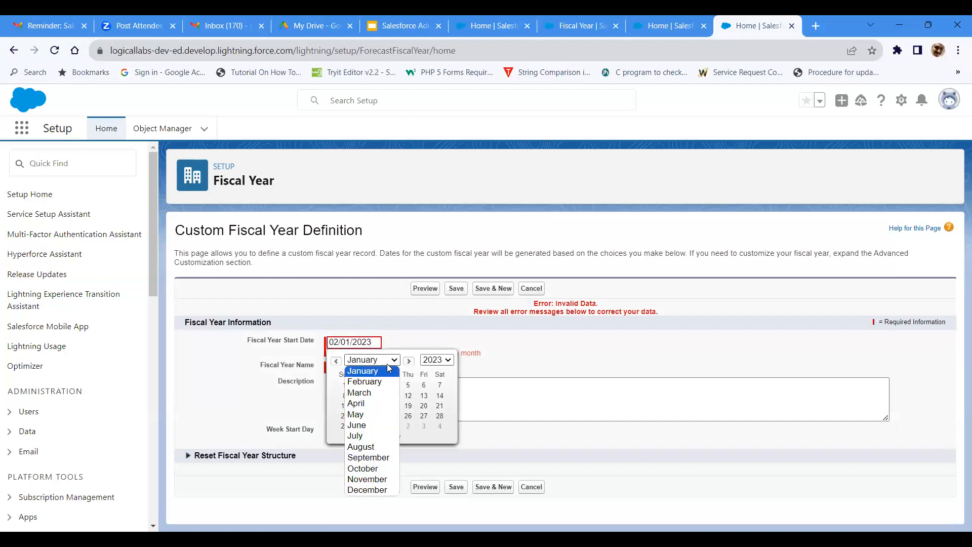
pyautogui.click(385, 369)
pyautogui.click(376, 362)
pyautogui.click(344, 384)
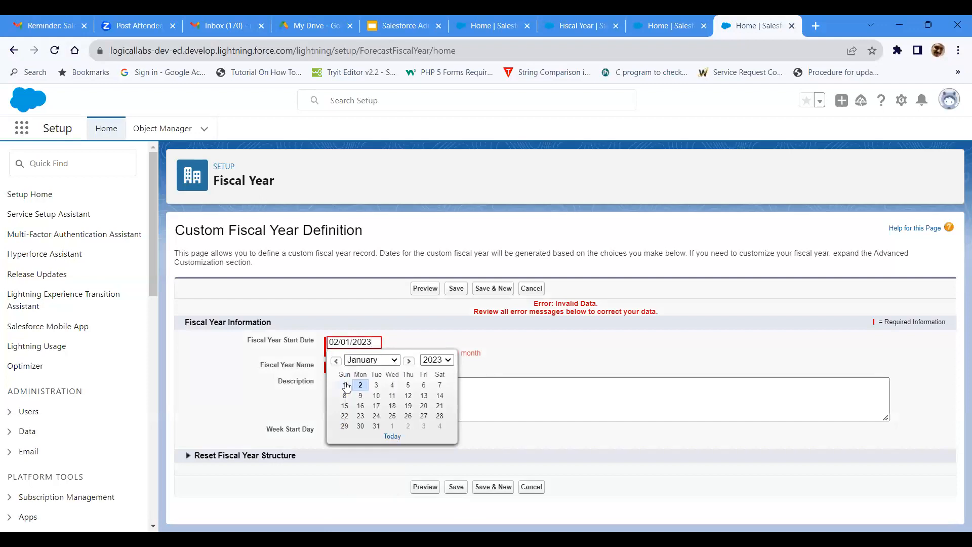
pyautogui.click(344, 385)
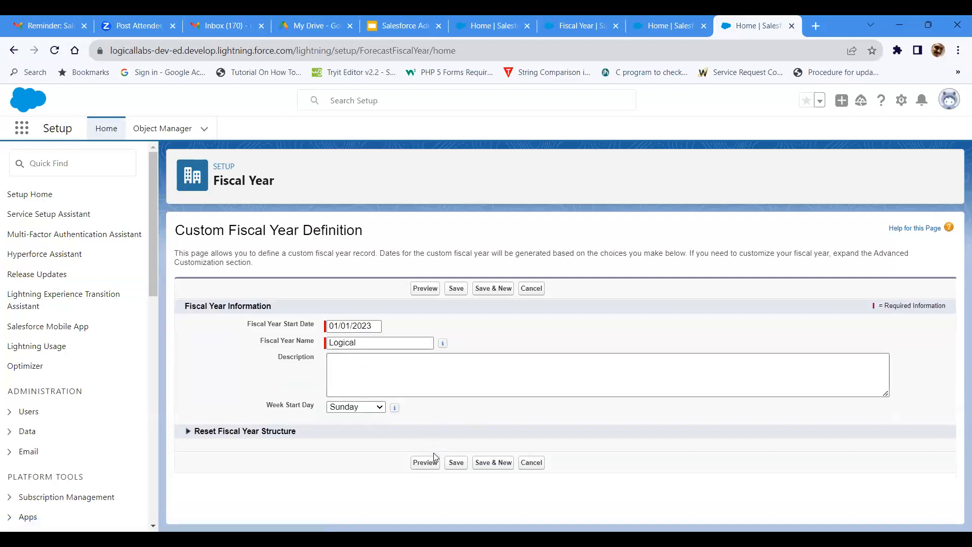
pyautogui.click(456, 463)
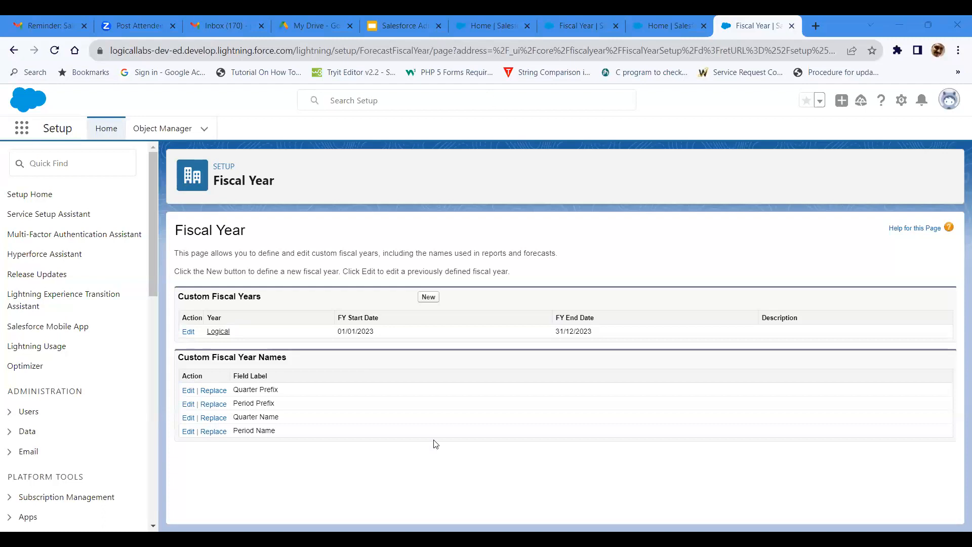
# Step: Switch to the Salesforce Admin Student Guide in Google Slides and view Fiscal Year slide 106
pyautogui.click(418, 446)
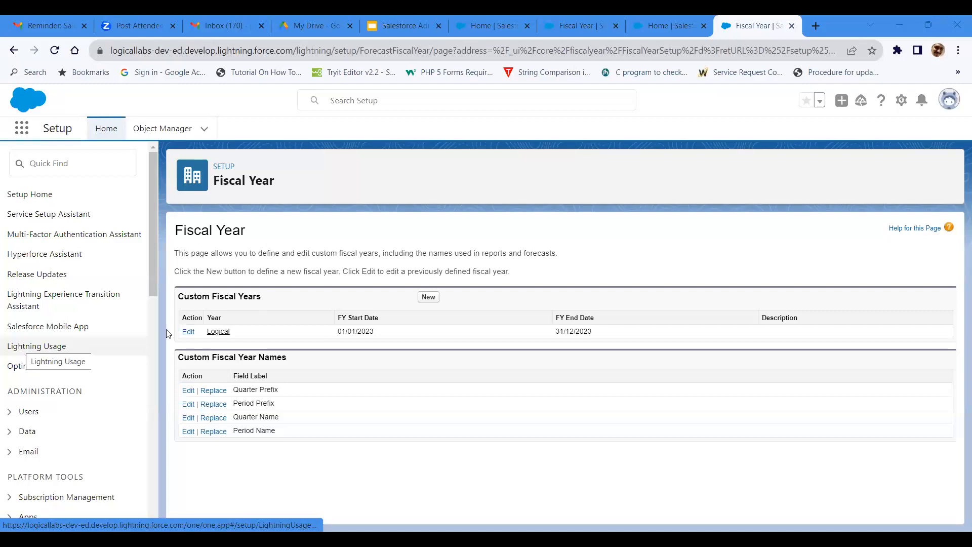
pyautogui.click(385, 23)
pyautogui.scroll(-3, 76, 354)
pyautogui.click(98, 396)
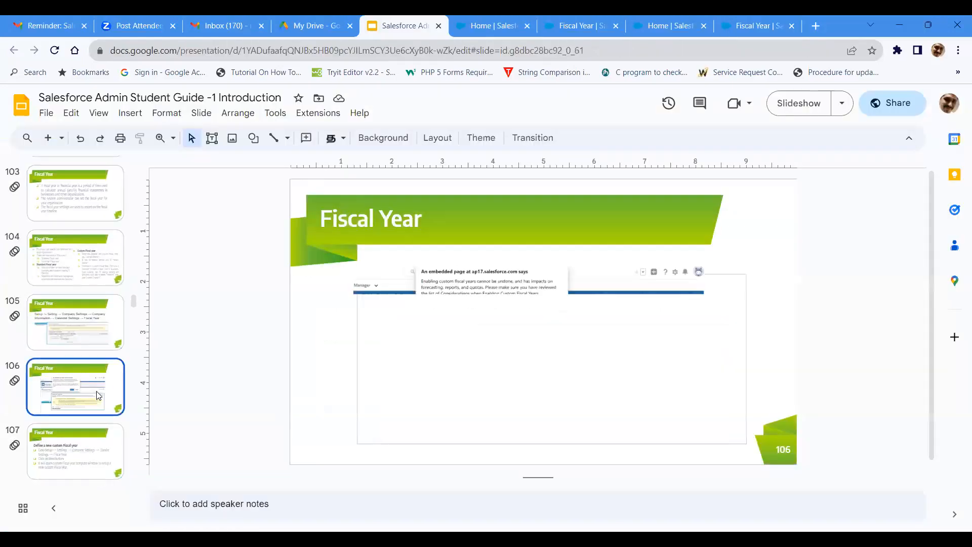
pyautogui.scroll(-1, 99, 390)
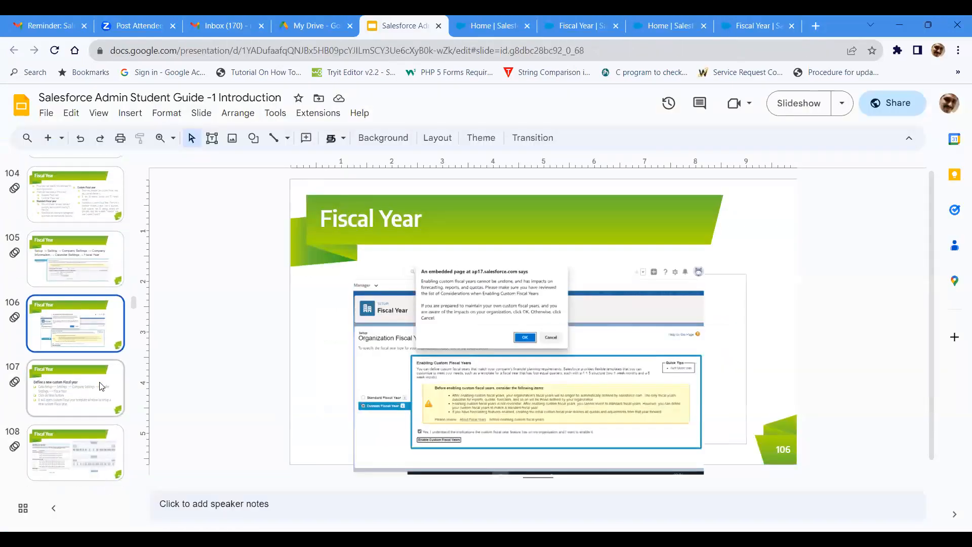
# Step: View the remaining Fiscal Year slides from 107 onward, ending on Business Hours slide 110
pyautogui.click(100, 384)
pyautogui.scroll(-3, 101, 259)
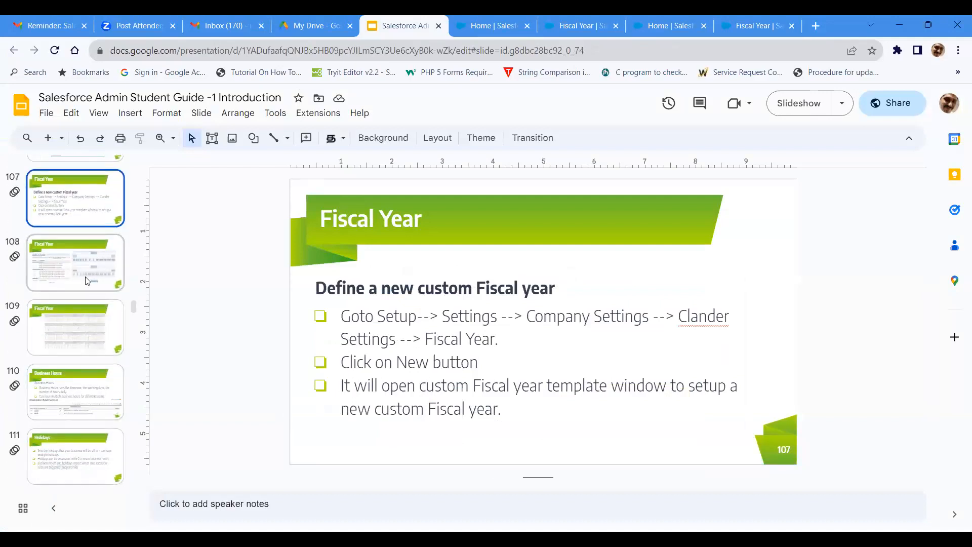
pyautogui.click(102, 259)
pyautogui.click(79, 306)
pyautogui.click(85, 385)
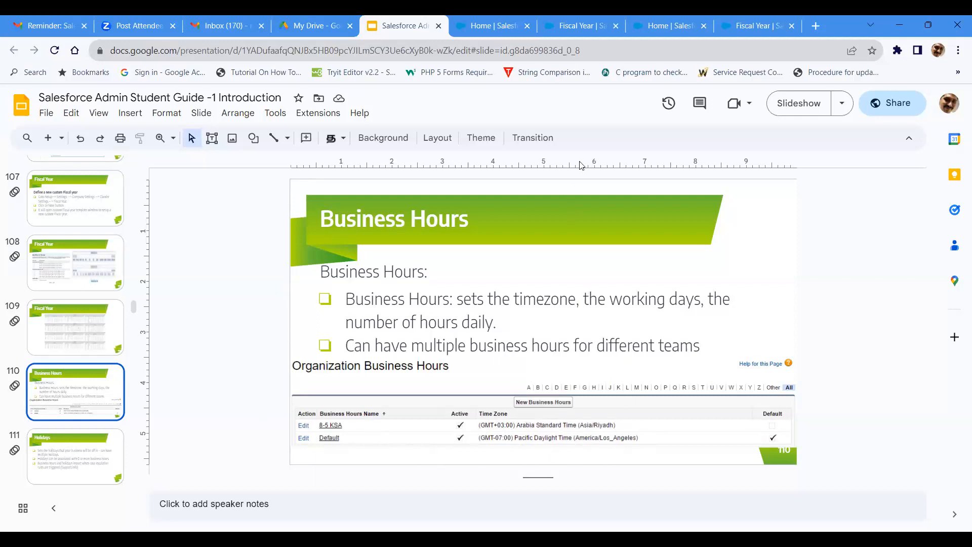
# Step: Switch to Salesforce and close the extra Fiscal Year and Home pages, keeping a single Service Console Home page open
pyautogui.click(663, 26)
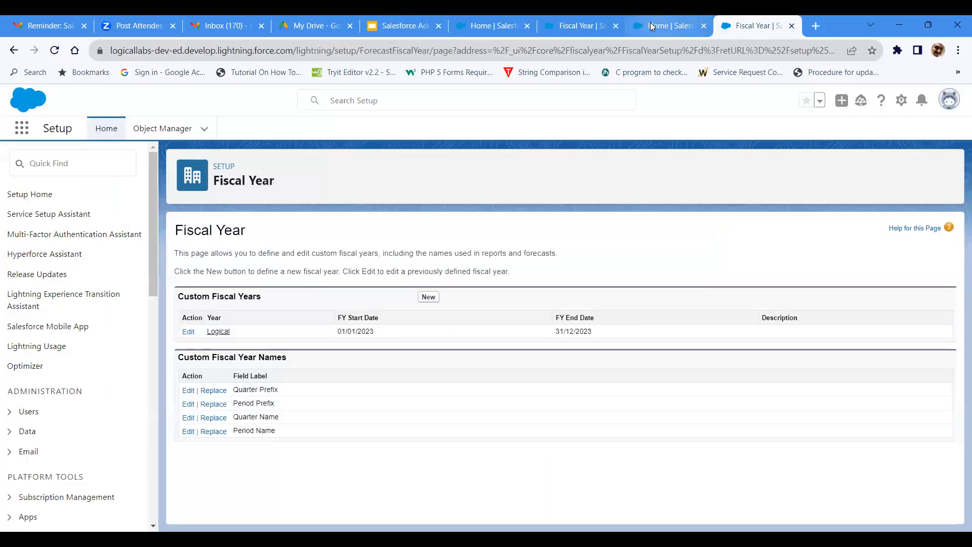
pyautogui.click(613, 25)
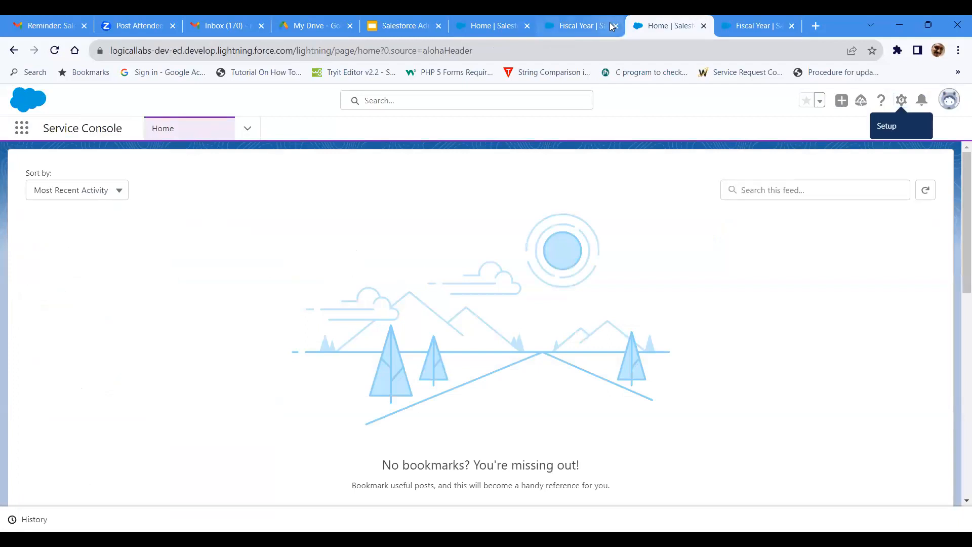
pyautogui.click(616, 26)
pyautogui.click(615, 26)
pyautogui.click(616, 25)
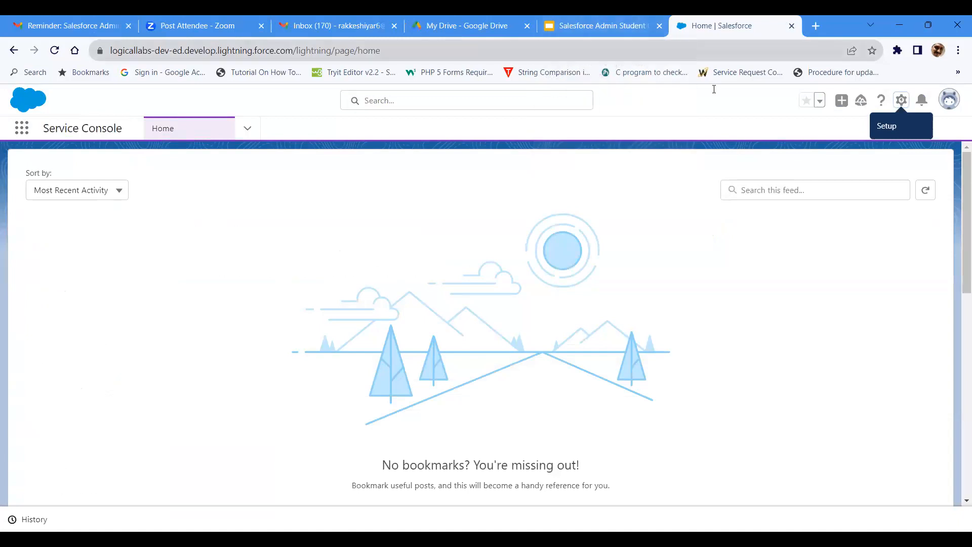
# Step: Open the general Setup area from the Service Console
pyautogui.click(895, 100)
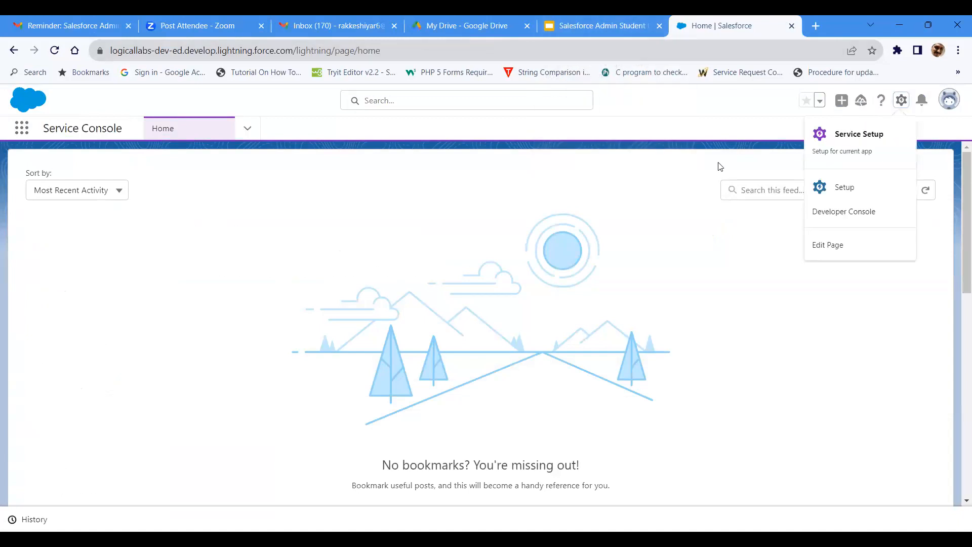
pyautogui.click(898, 102)
pyautogui.click(898, 102)
pyautogui.click(843, 183)
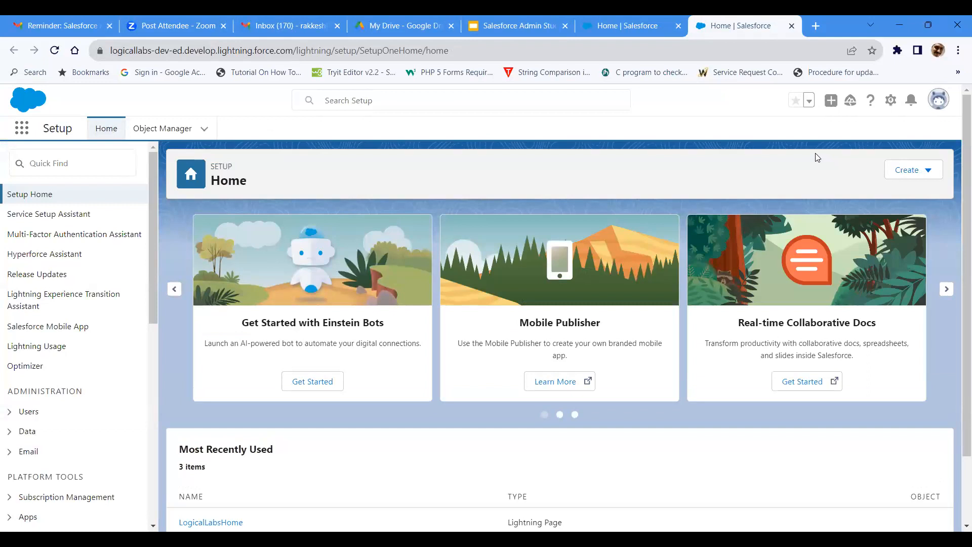
# Step: Search Setup for "Business" and open the Business Hours page under Company Settings
pyautogui.click(57, 154)
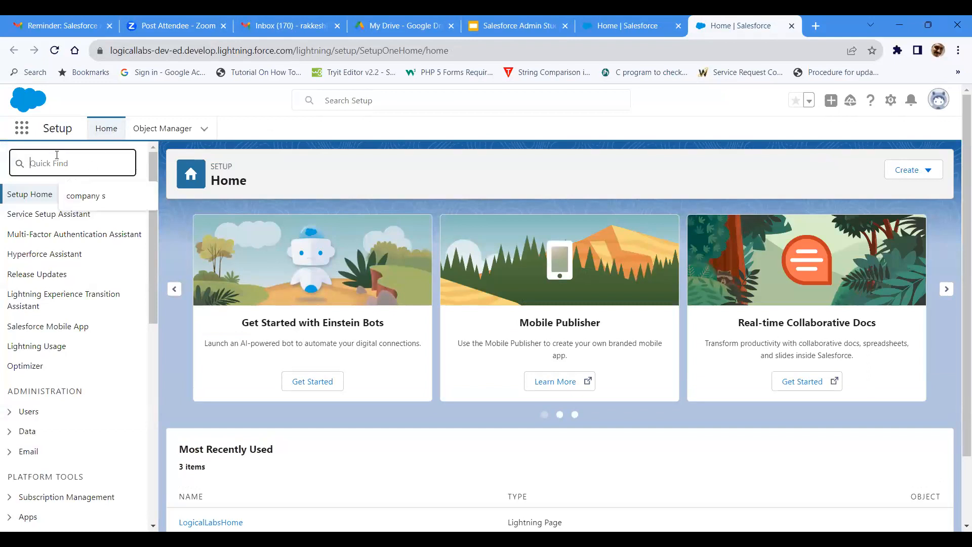
pyautogui.write('B')
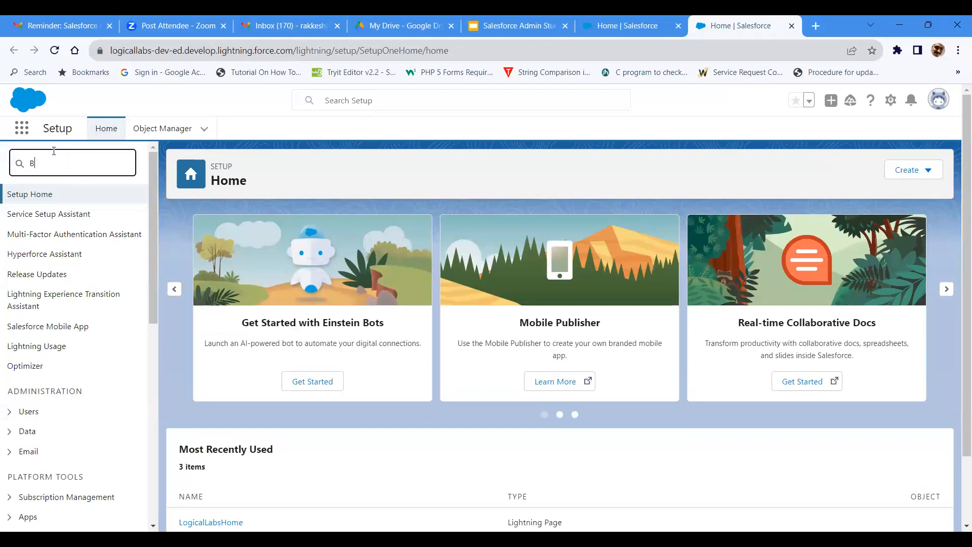
pyautogui.write('usiness')
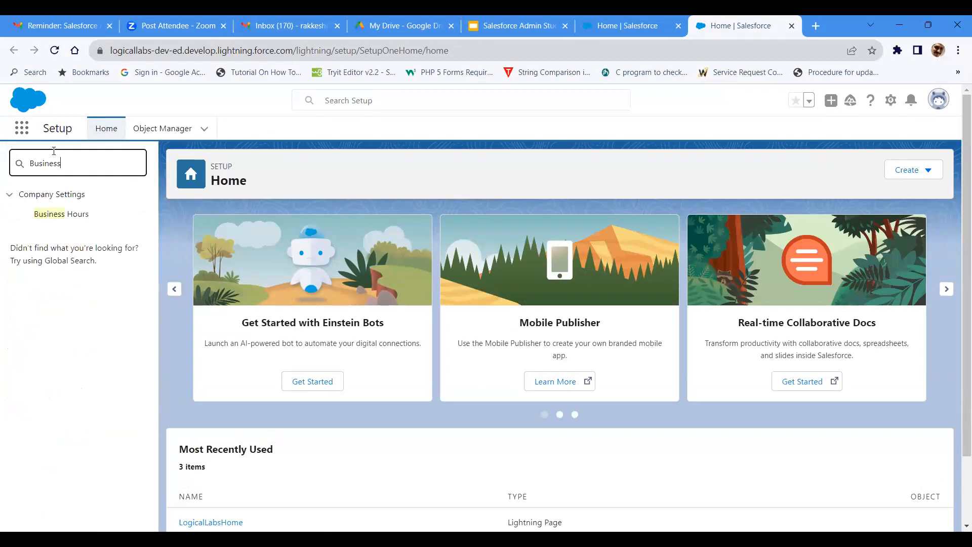
pyautogui.click(47, 218)
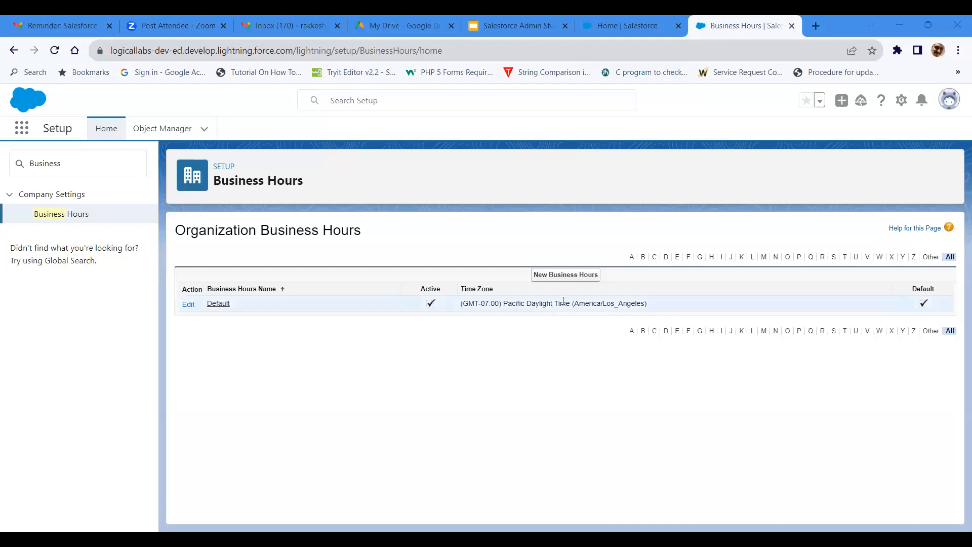
# Step: Start new business hours named "Persistance Systems", marked as the default and active
pyautogui.click(575, 281)
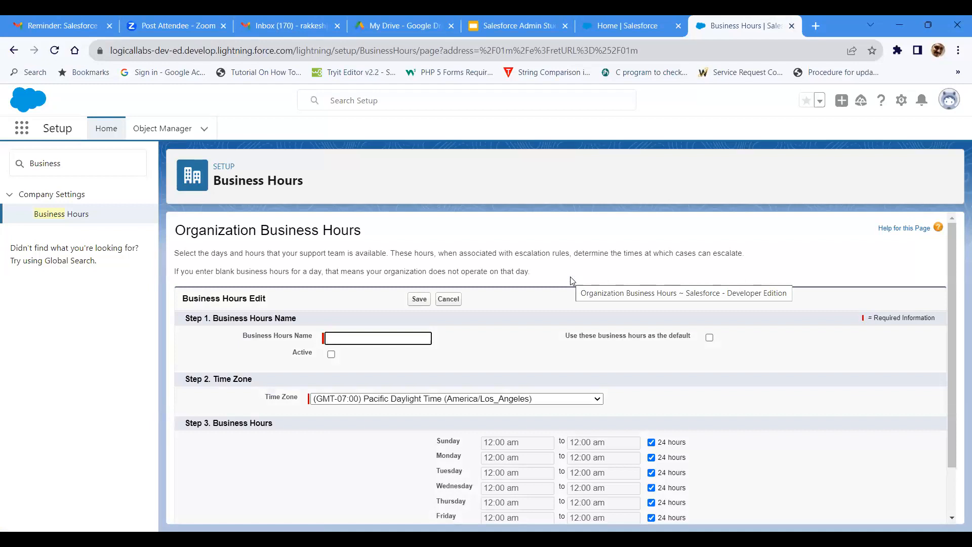
pyautogui.write('Persistance Systems')
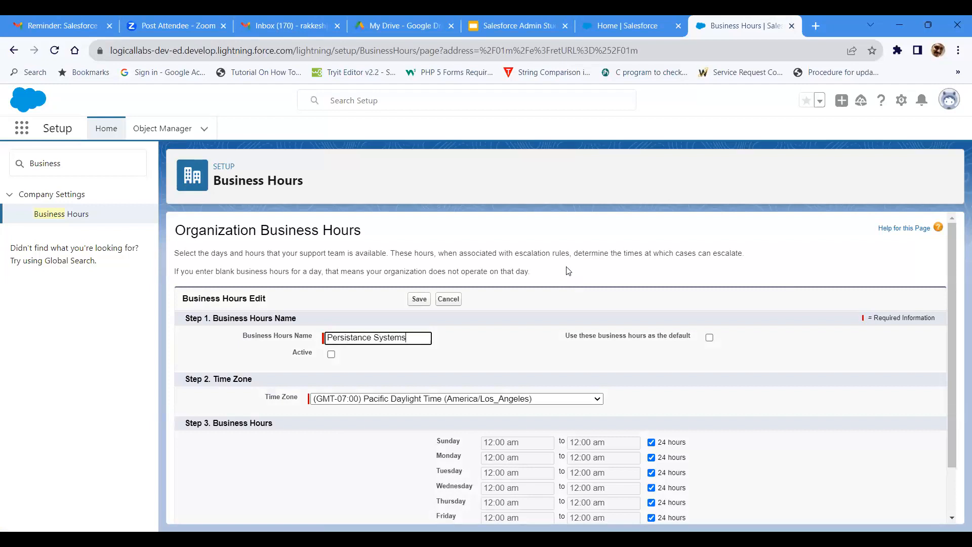
pyautogui.press('Tab')
pyautogui.click(709, 339)
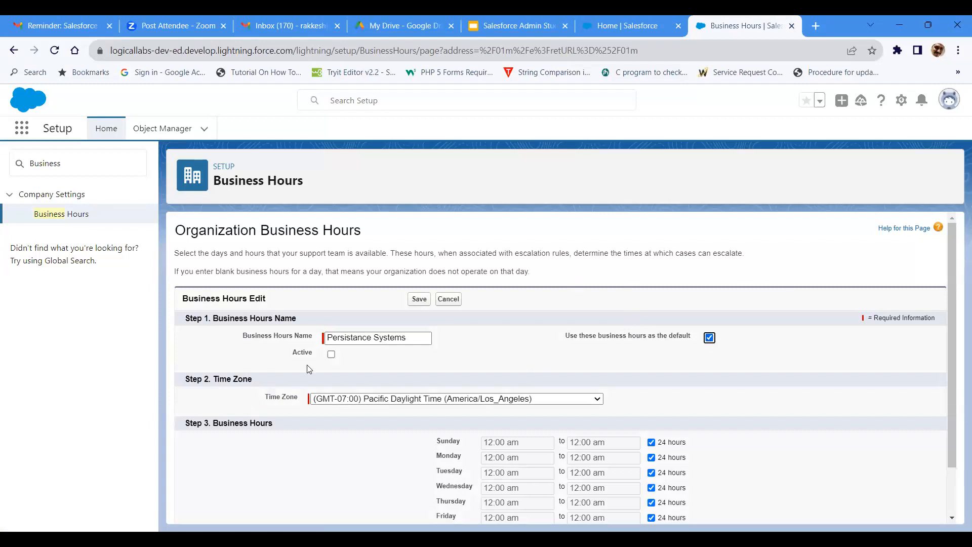
pyautogui.click(331, 354)
# Step: Look through the available time zones for the Persistance Systems business hours
pyautogui.scroll(-1, 428, 375)
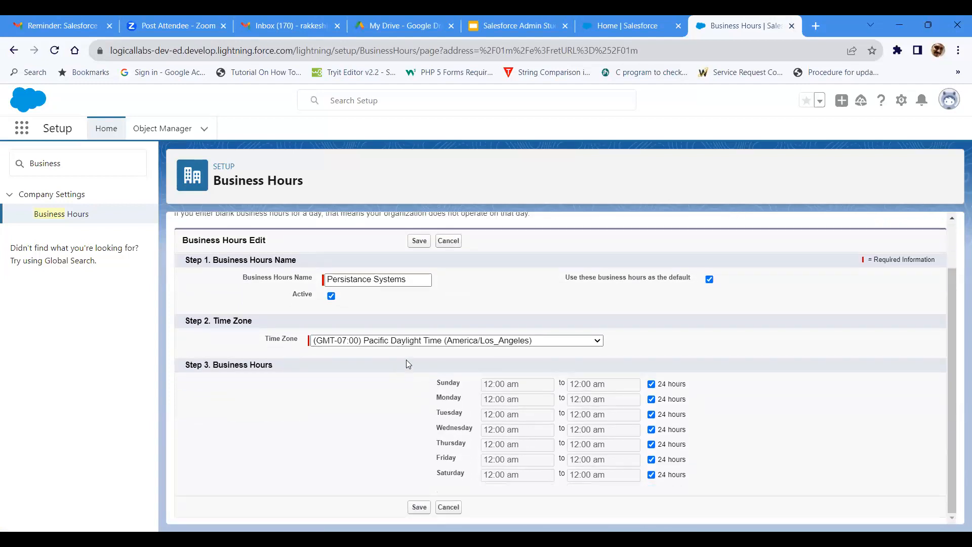
pyautogui.click(495, 348)
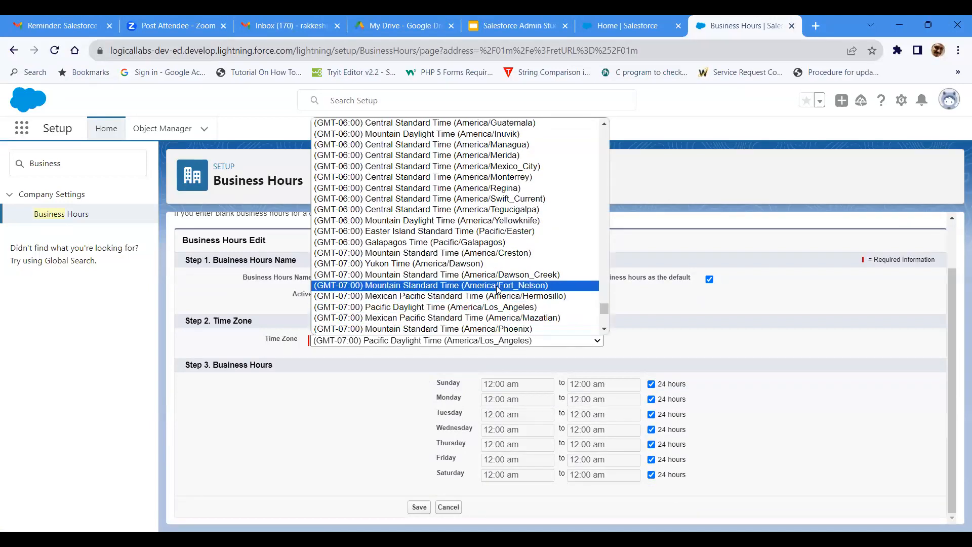
pyautogui.scroll(-7, 498, 290)
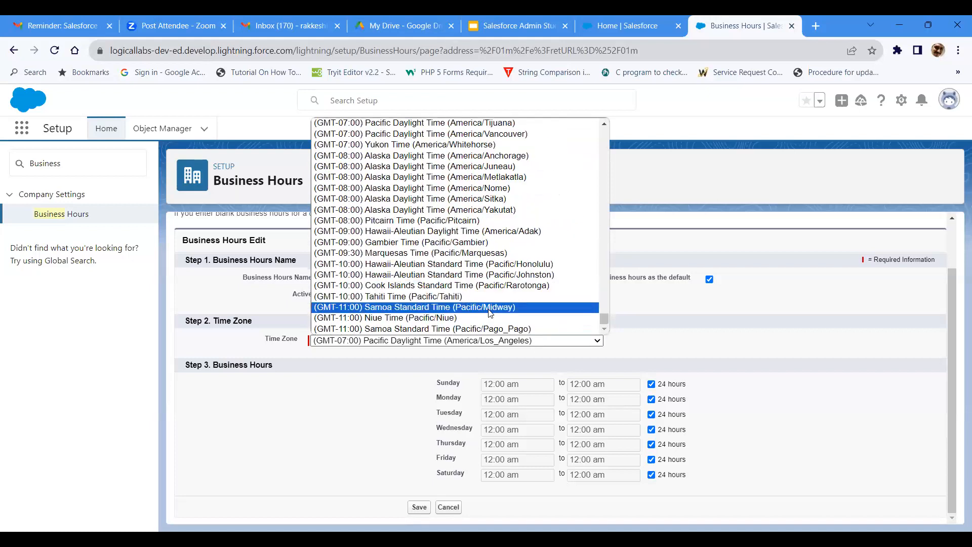
pyautogui.scroll(1, 492, 307)
pyautogui.scroll(10, 492, 306)
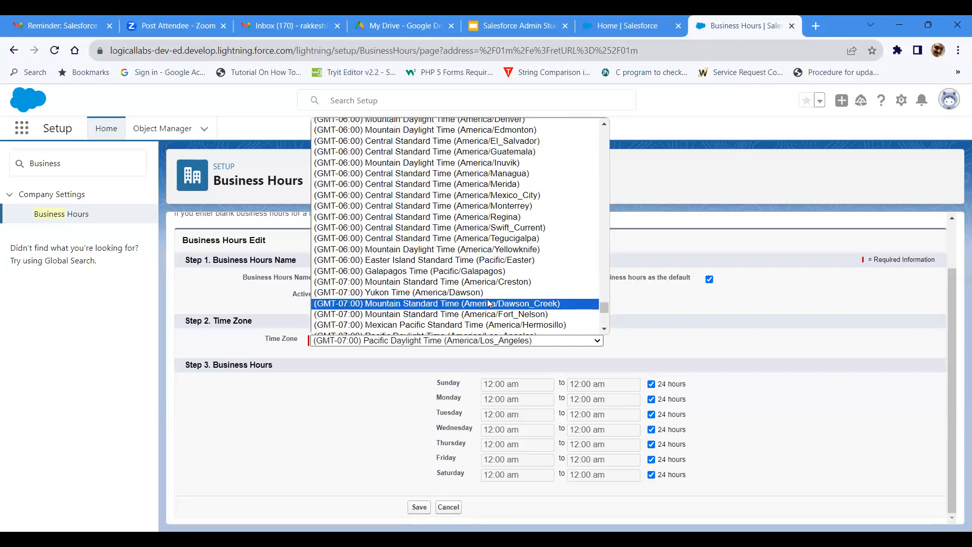
pyautogui.scroll(15, 488, 302)
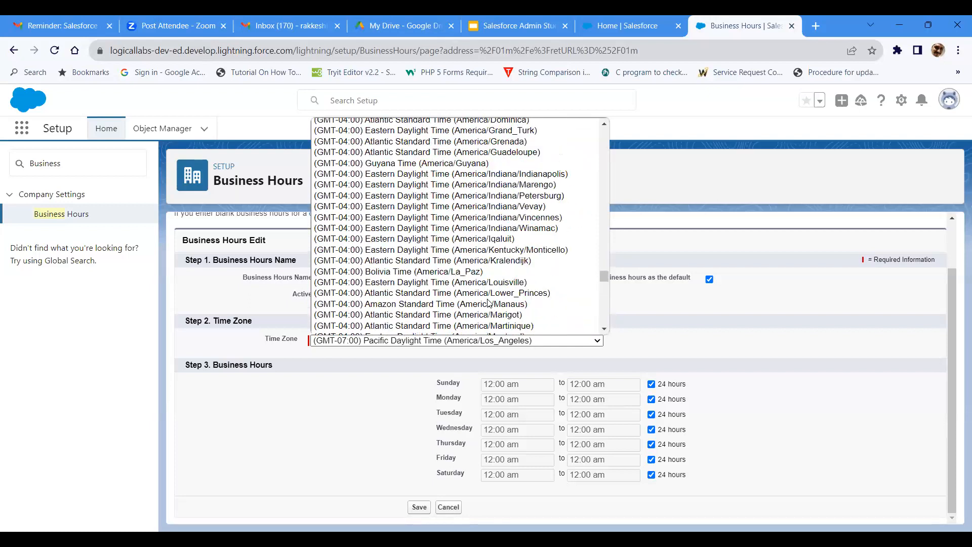
pyautogui.scroll(-3, 488, 302)
pyautogui.scroll(6, 488, 303)
pyautogui.scroll(7, 488, 303)
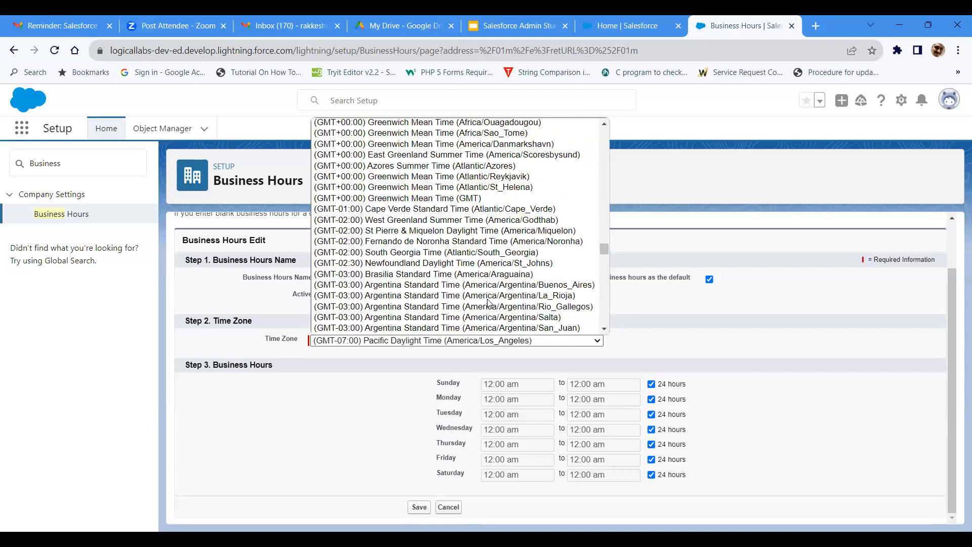
pyautogui.scroll(8, 489, 302)
pyautogui.scroll(15, 488, 303)
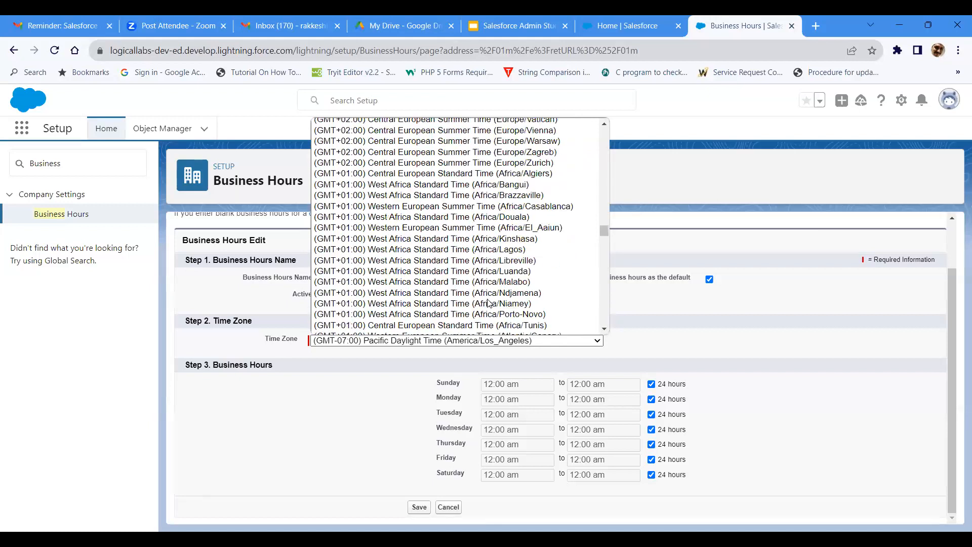
pyautogui.scroll(5, 489, 299)
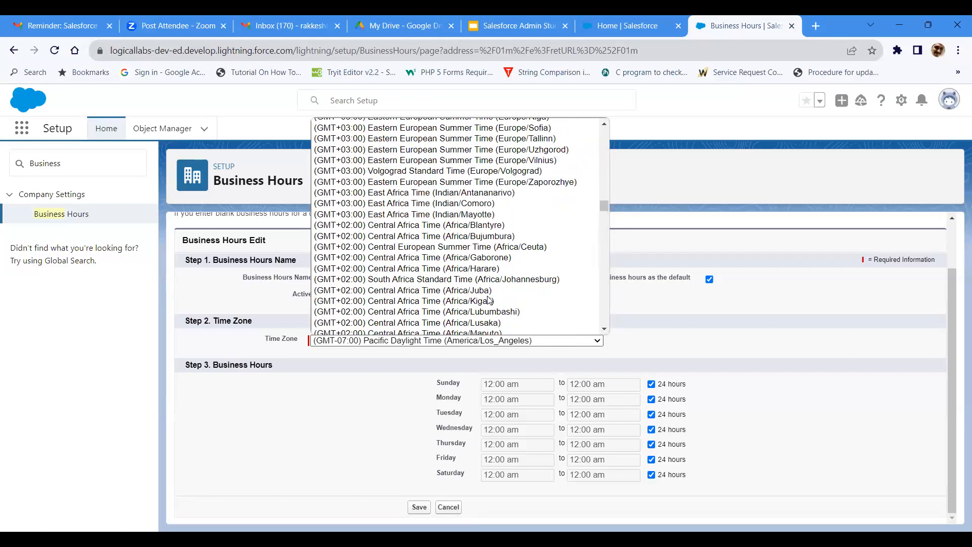
pyautogui.scroll(4, 489, 300)
pyautogui.scroll(4, 489, 300)
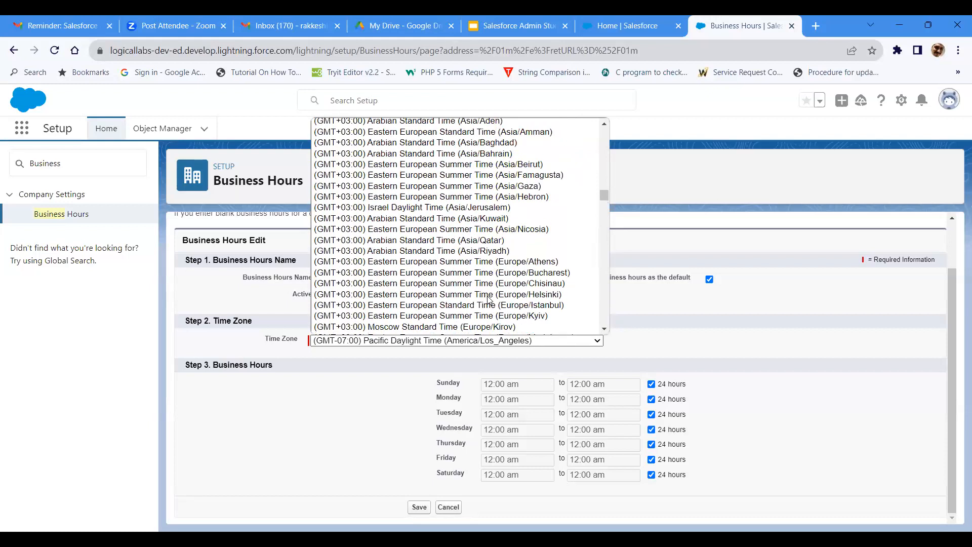
pyautogui.scroll(4, 489, 300)
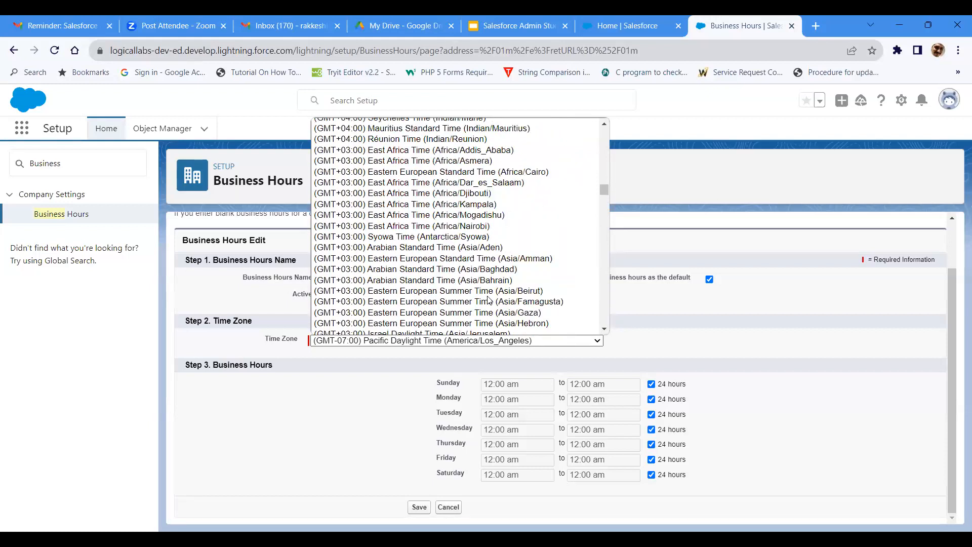
pyautogui.scroll(4, 488, 300)
pyautogui.scroll(4, 488, 300)
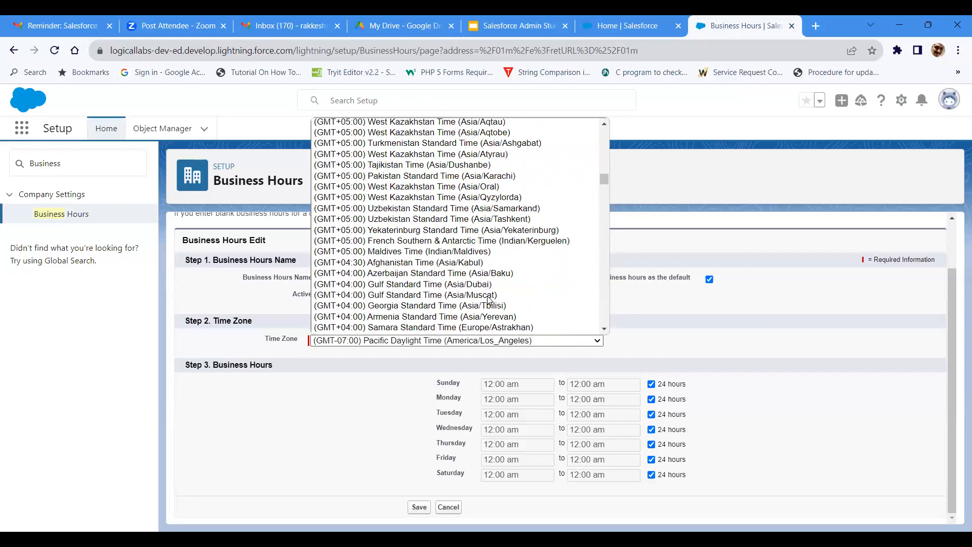
pyautogui.scroll(4, 489, 299)
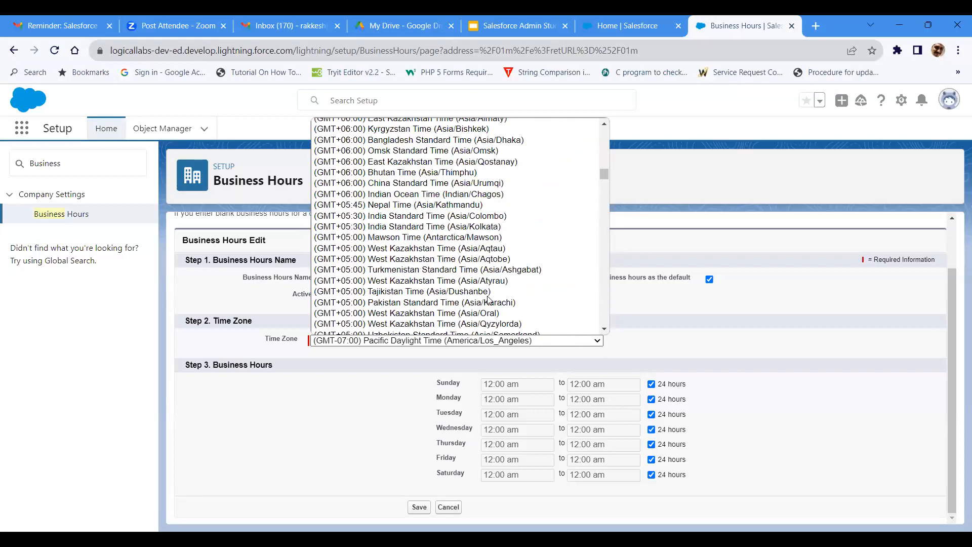
pyautogui.scroll(4, 487, 299)
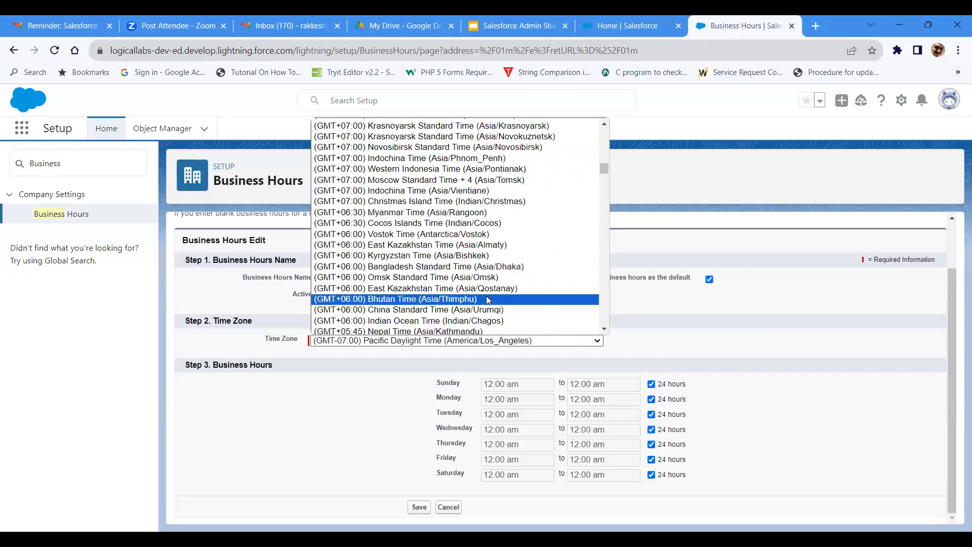
pyautogui.scroll(4, 489, 299)
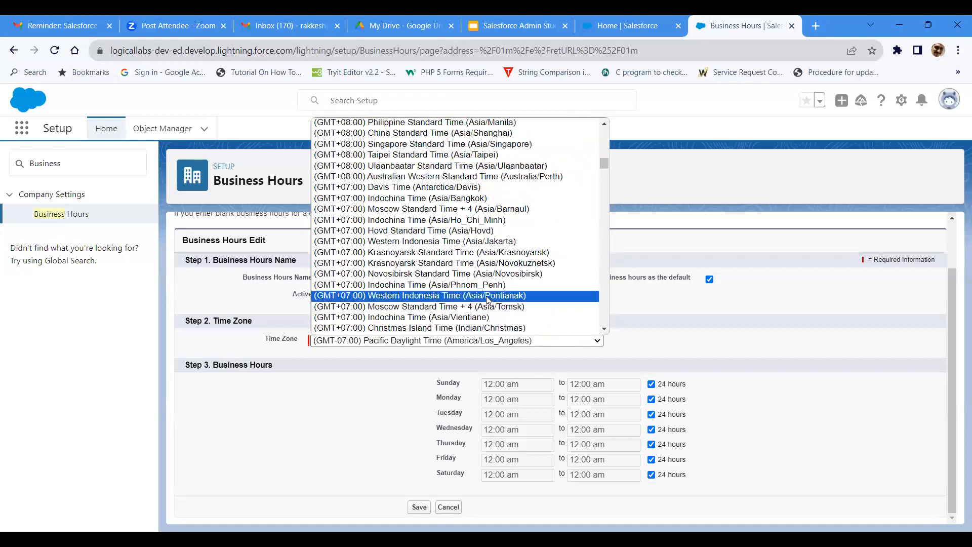
pyautogui.scroll(4, 488, 299)
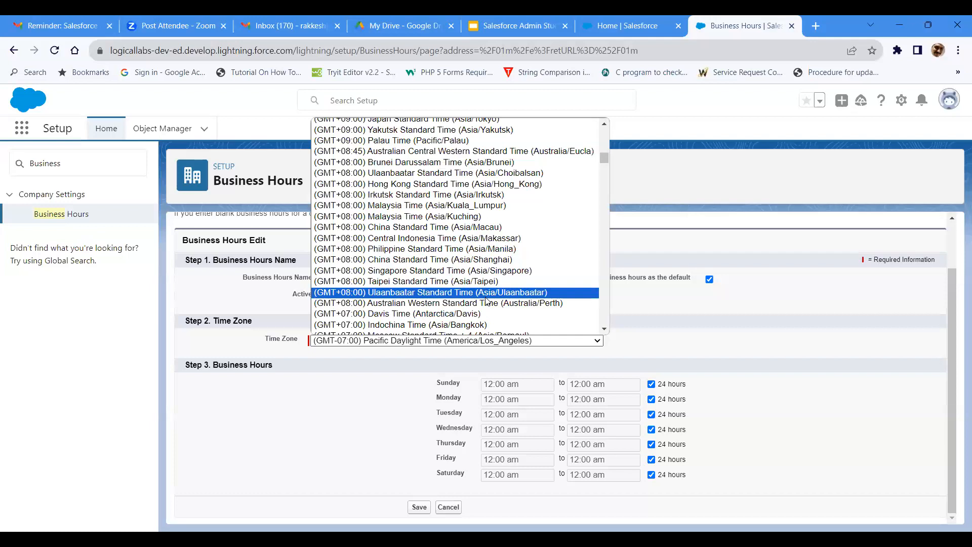
pyautogui.scroll(4, 487, 301)
pyautogui.scroll(1, 487, 302)
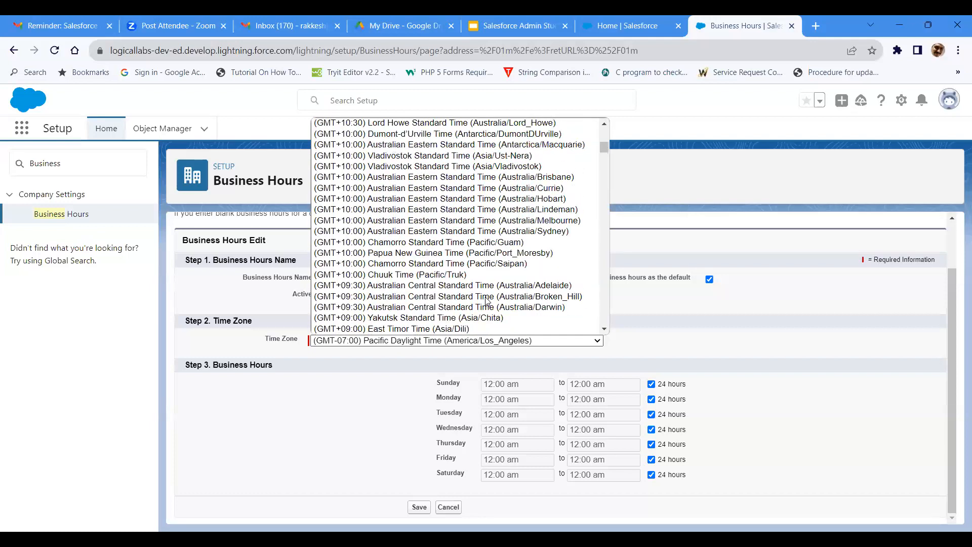
pyautogui.scroll(4, 486, 300)
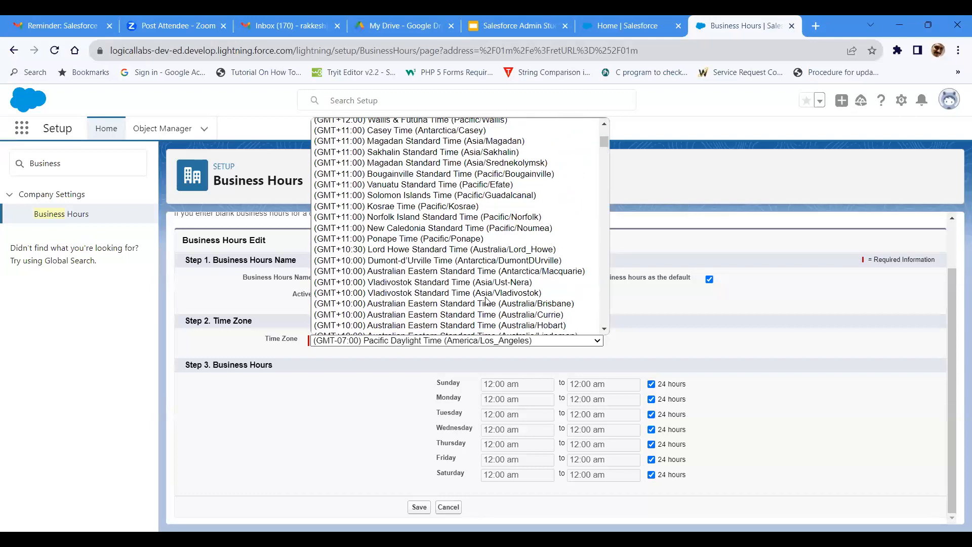
pyautogui.scroll(4, 486, 300)
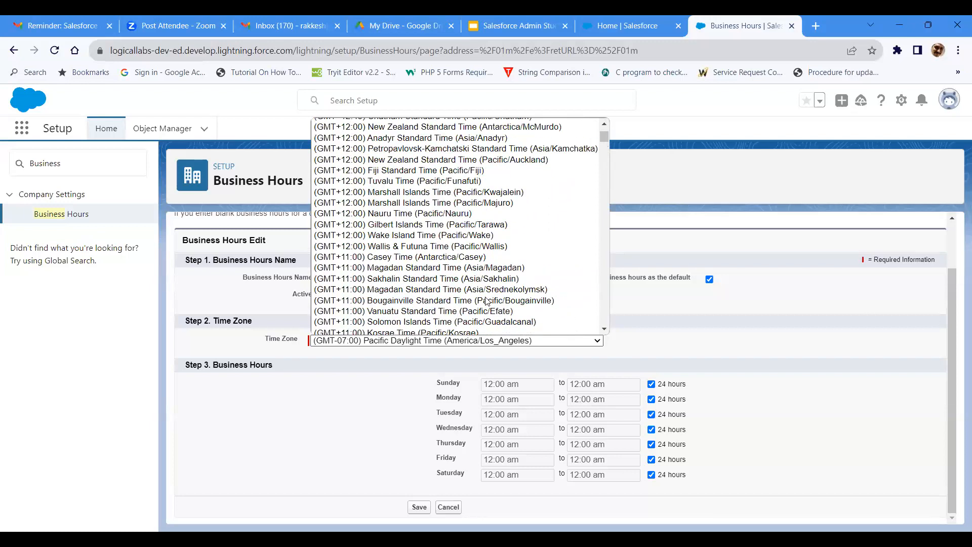
pyautogui.scroll(2, 487, 302)
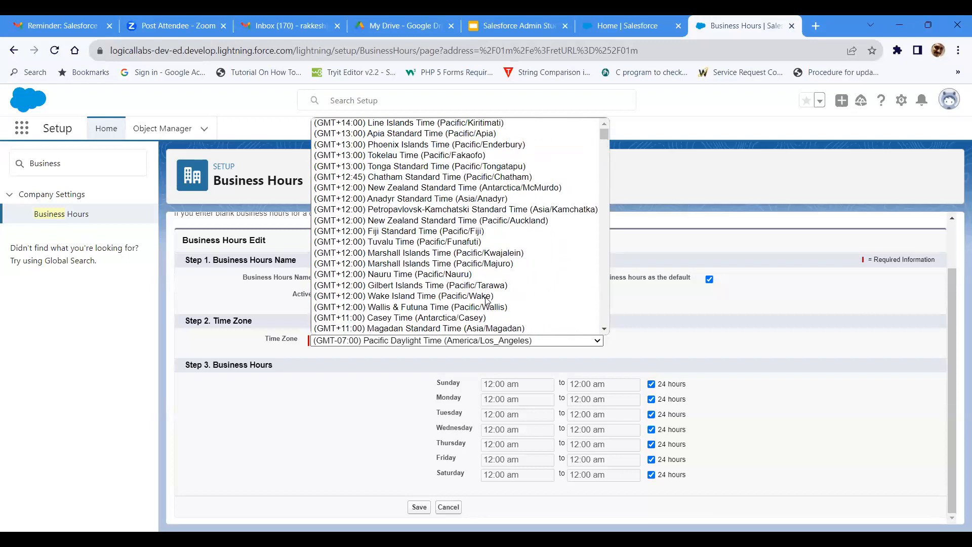
pyautogui.scroll(-4, 486, 300)
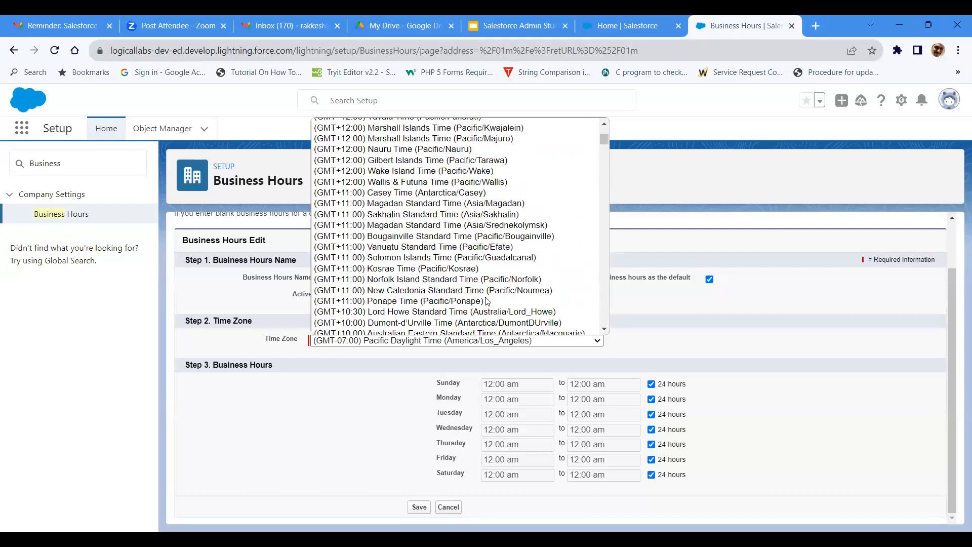
pyautogui.scroll(-4, 487, 302)
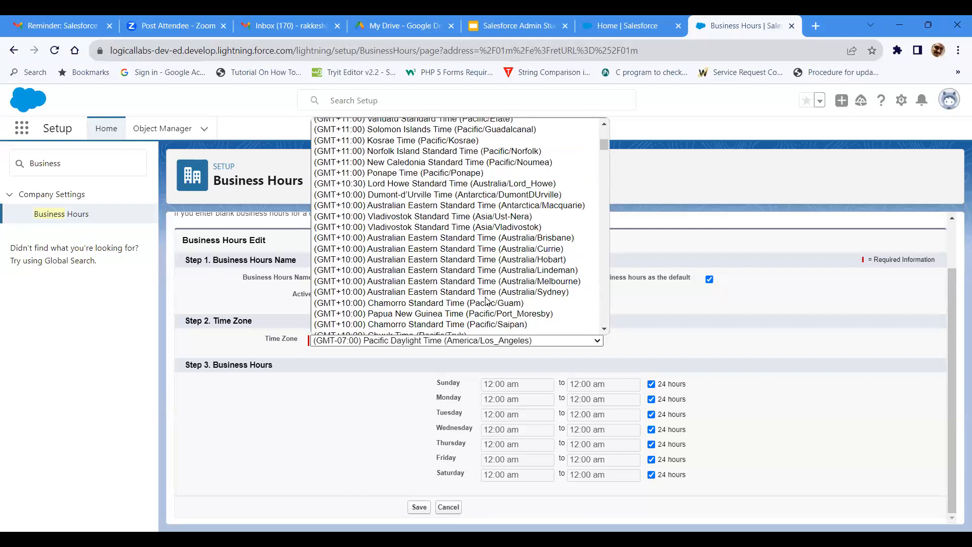
# Step: Set the time zone of the Persistance Systems business hours to (GMT+05:30) India Standard Time (Asia/Kolkata)
pyautogui.scroll(-4, 486, 300)
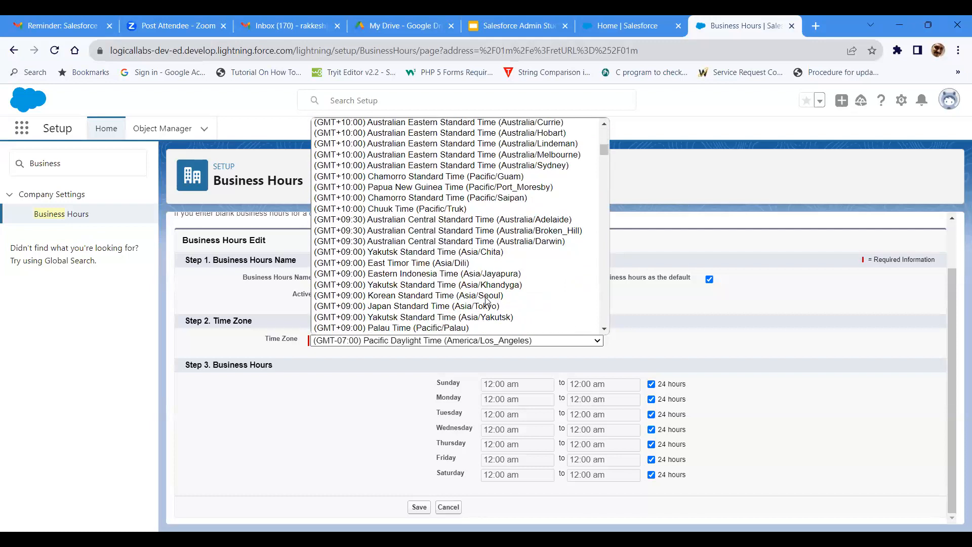
pyautogui.scroll(-4, 487, 301)
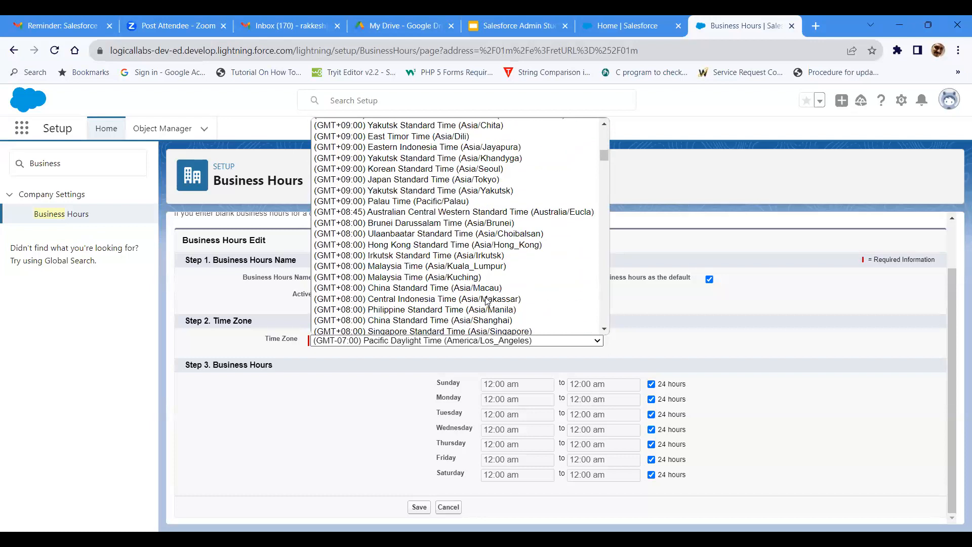
pyautogui.scroll(-4, 486, 300)
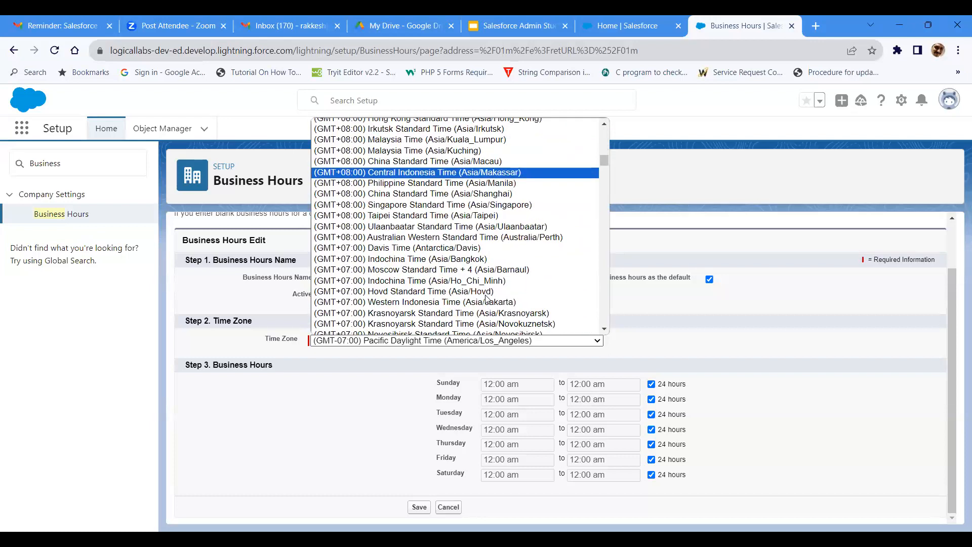
pyautogui.scroll(-4, 471, 297)
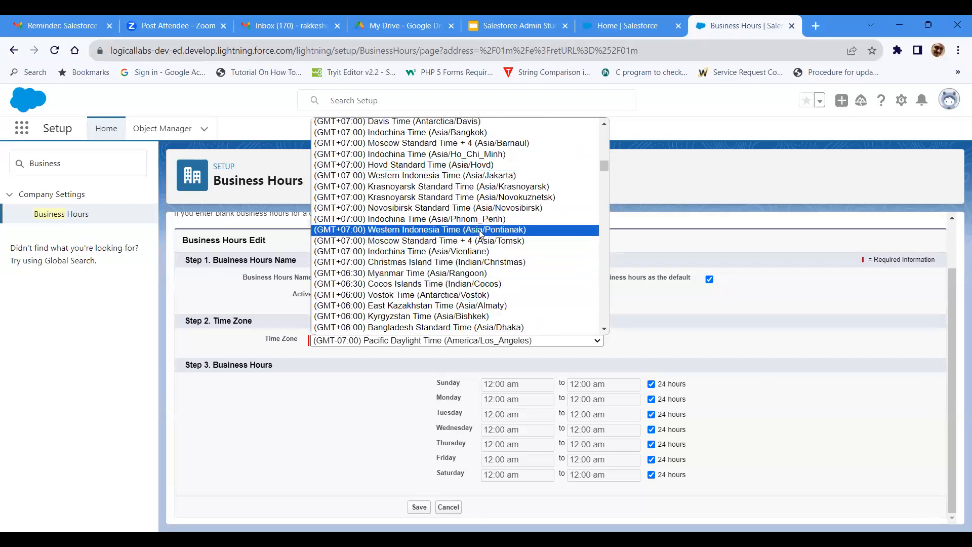
pyautogui.scroll(-4, 479, 277)
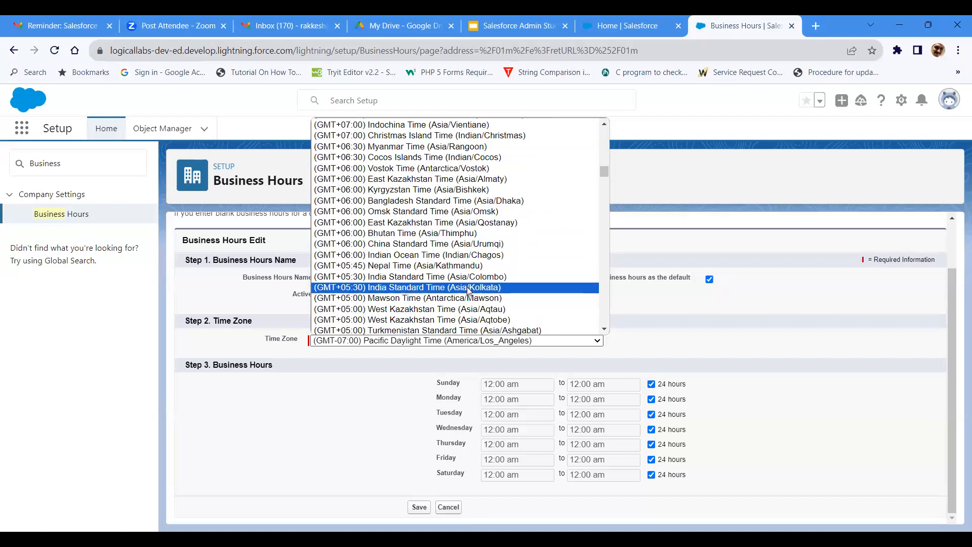
pyautogui.click(467, 287)
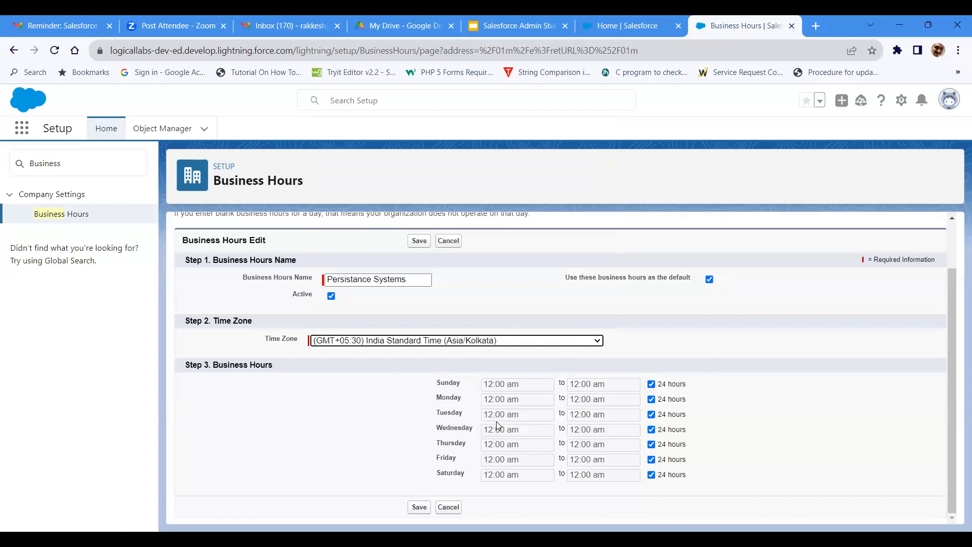
# Step: Turn off 24 hours for Sunday and set its business hours from 9:00 am to 12:00 pm
pyautogui.click(650, 385)
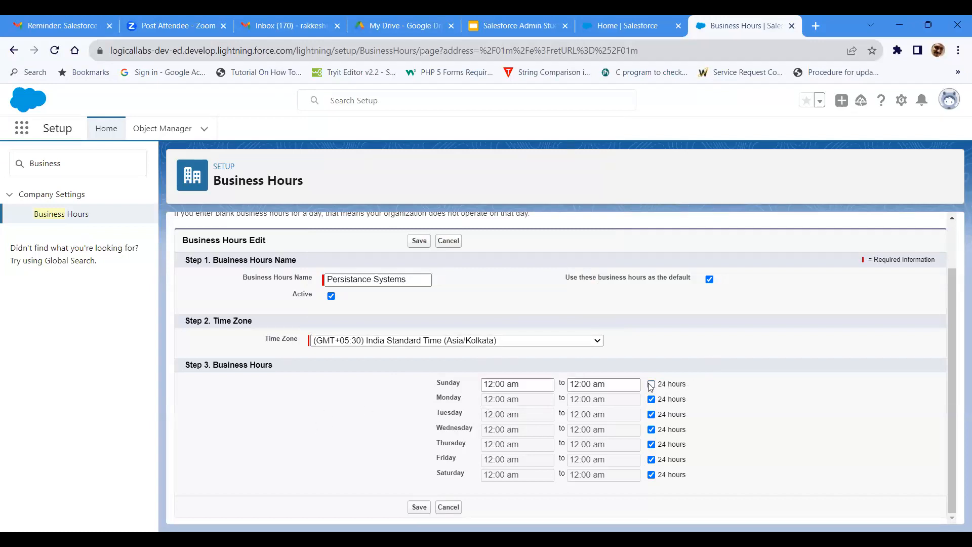
pyautogui.click(531, 384)
pyautogui.moveTo(531, 384); pyautogui.dragTo(478, 386)
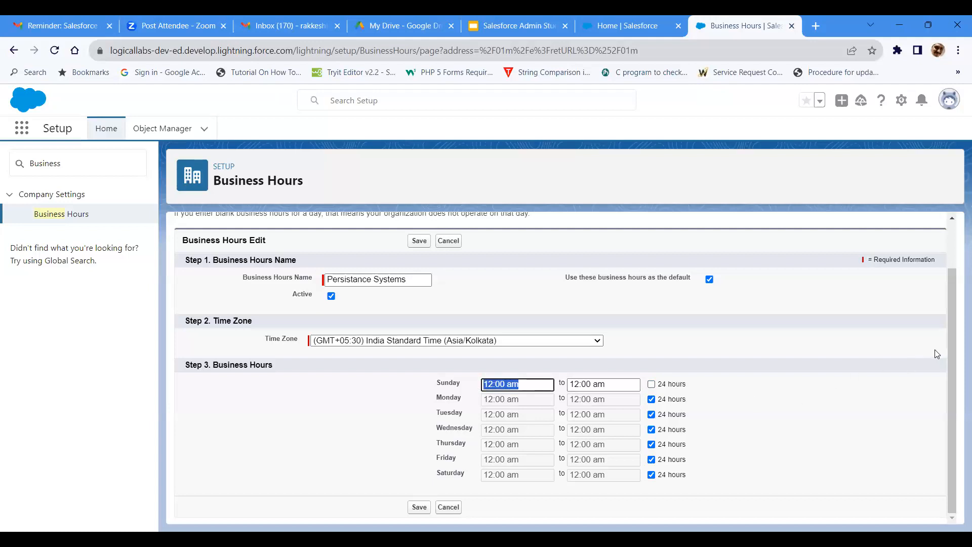
pyautogui.rightClick(953, 368)
pyautogui.click(831, 401)
pyautogui.click(493, 385)
pyautogui.moveTo(494, 385); pyautogui.dragTo(482, 386)
pyautogui.write('9')
pyautogui.click(607, 384)
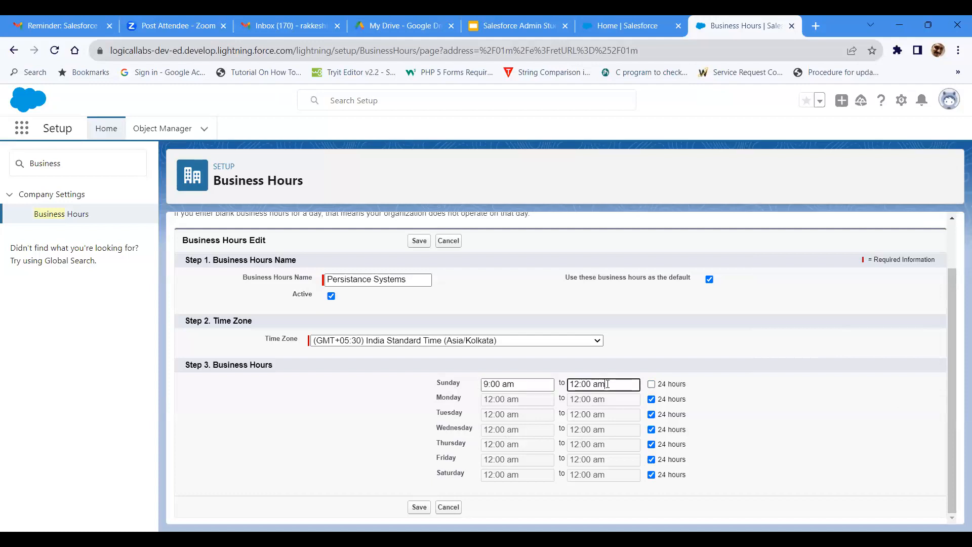
pyautogui.press('BackSpace')
pyautogui.press('BackSpace')
pyautogui.write('pm')
# Step: Turn off 24 hours for Monday, set its hours from 9:00 am to 18:00 pm, and try to save the business hours
pyautogui.click(651, 400)
pyautogui.moveTo(492, 397); pyautogui.dragTo(443, 395)
pyautogui.write('9')
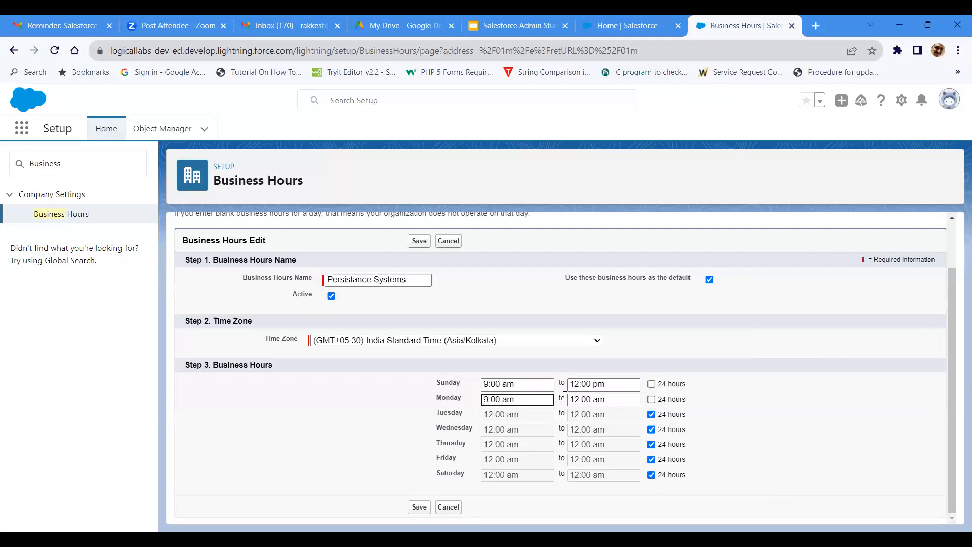
pyautogui.moveTo(580, 399); pyautogui.dragTo(546, 403)
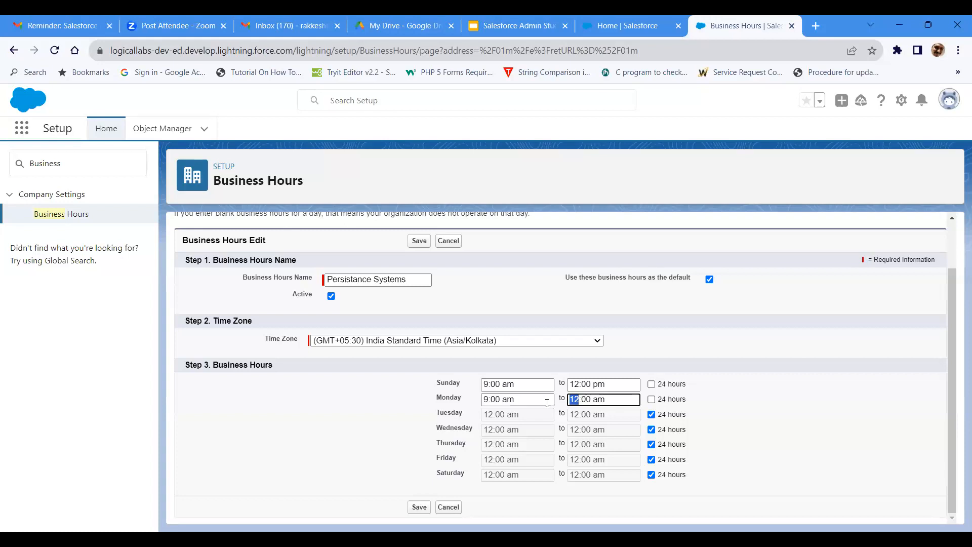
pyautogui.write('16')
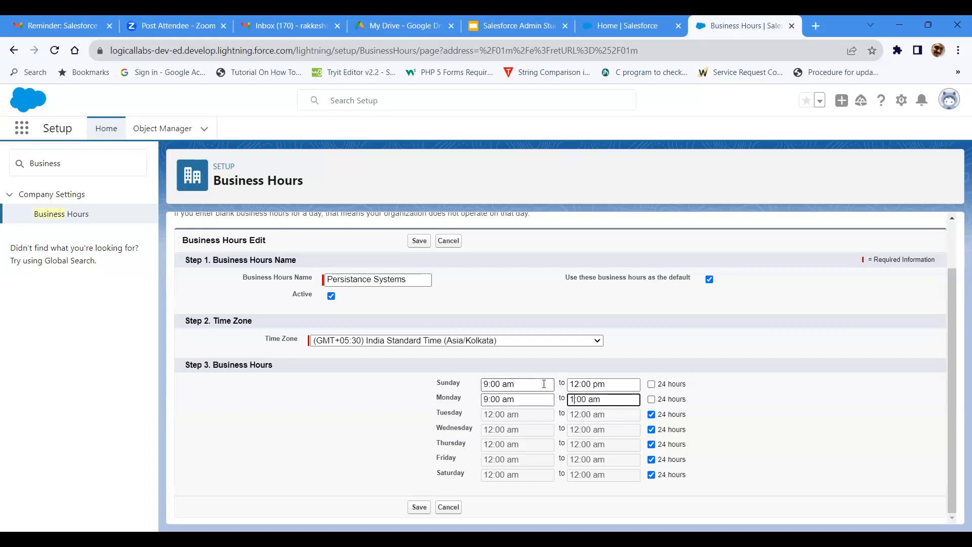
pyautogui.press('BackSpace')
pyautogui.write('8')
pyautogui.press('BackSpace')
pyautogui.press('BackSpace')
pyautogui.write('pm')
pyautogui.click(421, 507)
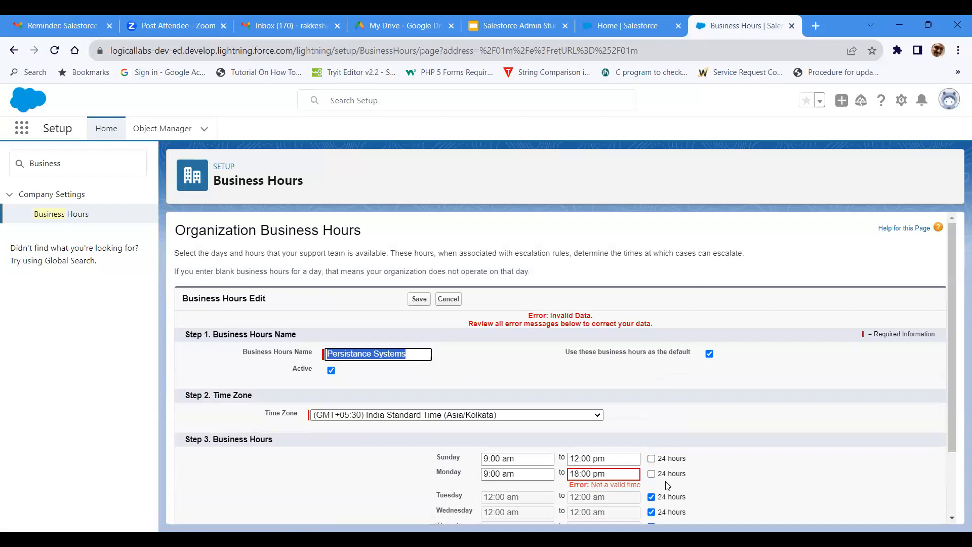
# Step: Correct Monday's closing time to 6:00 pm, rename the business hours "PersistanceSystems", and save them
pyautogui.moveTo(578, 474); pyautogui.dragTo(571, 475)
pyautogui.write('6')
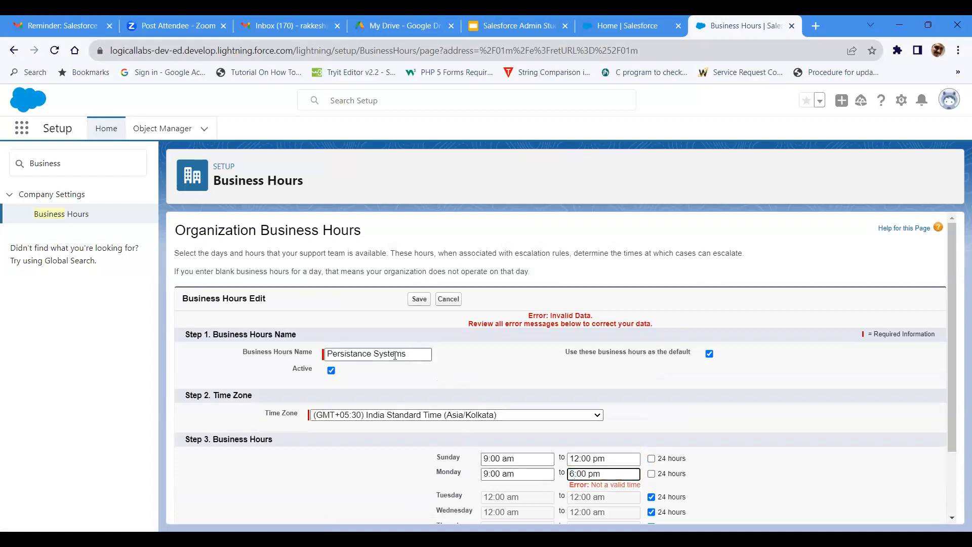
pyautogui.click(421, 353)
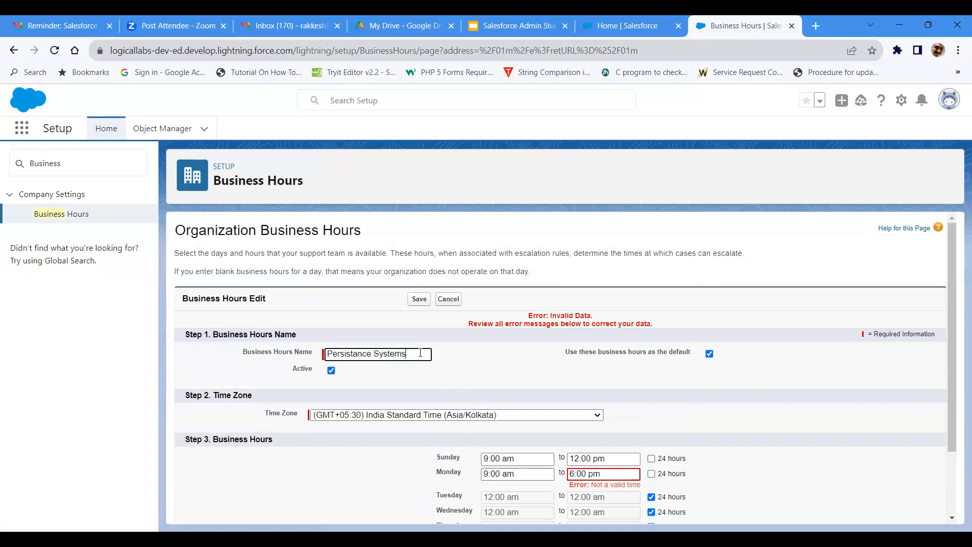
pyautogui.click(375, 354)
pyautogui.press('BackSpace')
pyautogui.scroll(-2, 403, 367)
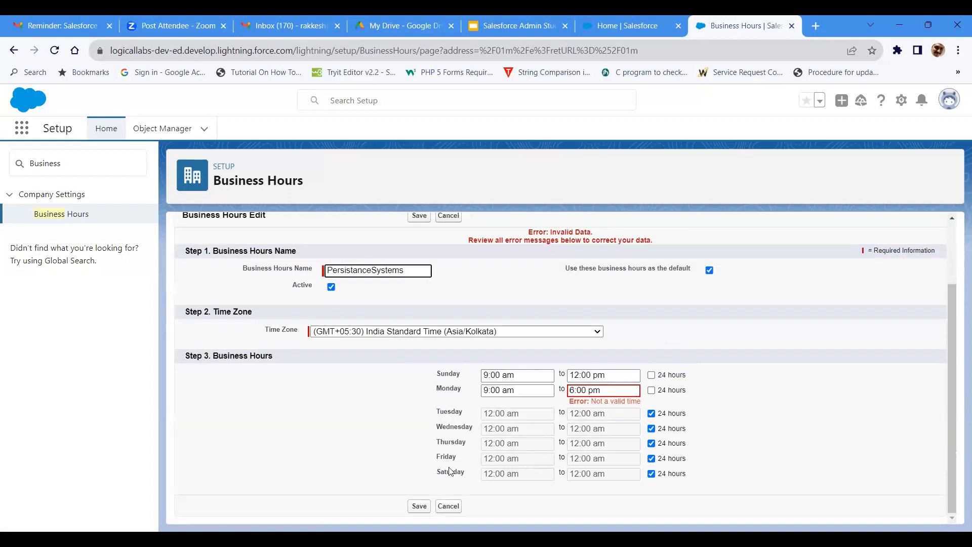
pyautogui.click(419, 506)
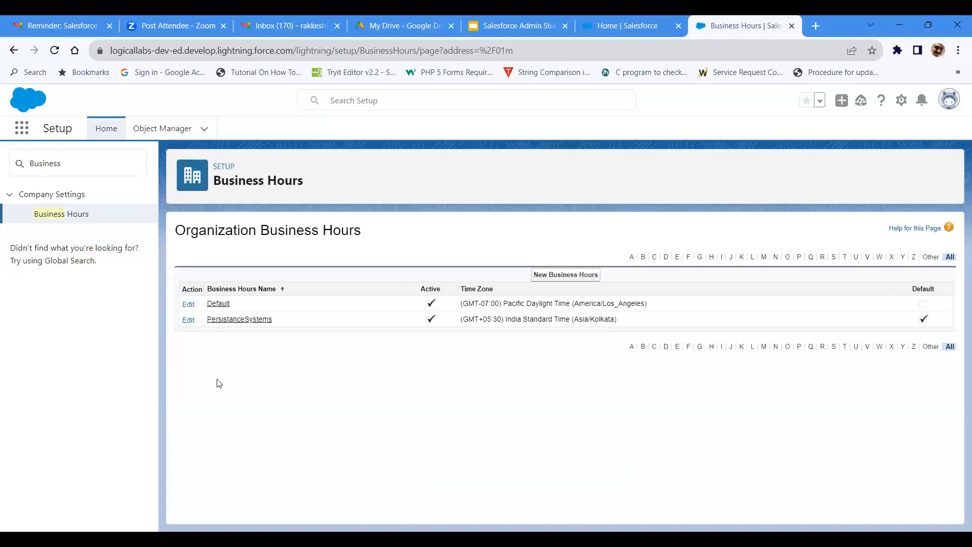
# Step: Switch to the student guide in Google Slides and open the first Holidays slide after Business Hours
pyautogui.click(507, 16)
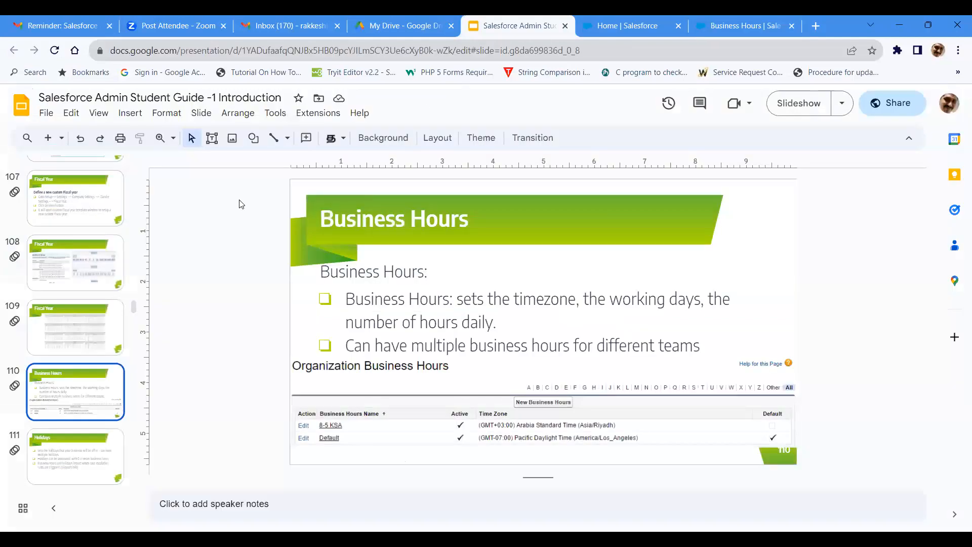
pyautogui.scroll(-1, 66, 397)
pyautogui.click(64, 395)
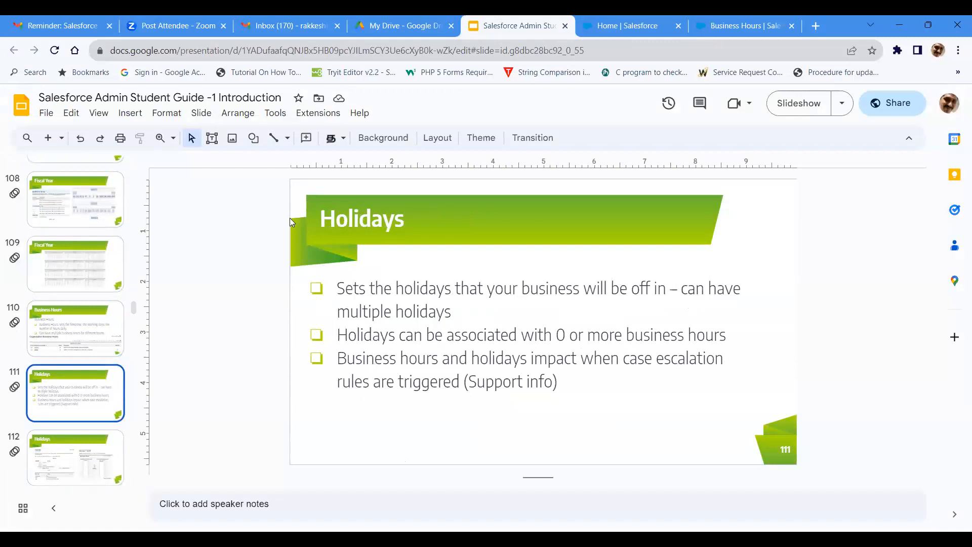
# Step: Return to Salesforce Setup, search for "Holidays", and open the Holidays page under Company Settings
pyautogui.click(717, 31)
pyautogui.moveTo(73, 163); pyautogui.dragTo(24, 169)
pyautogui.write('Holidays')
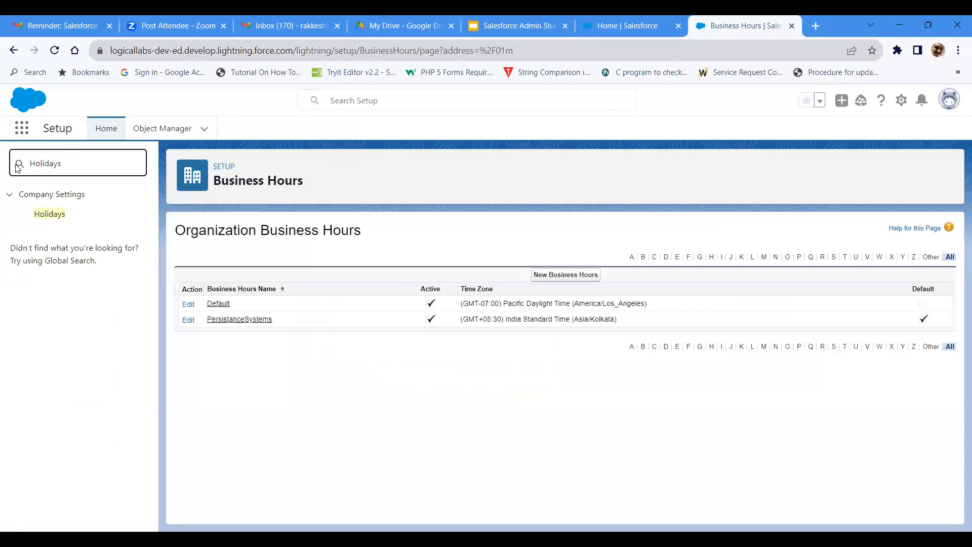
pyautogui.click(39, 214)
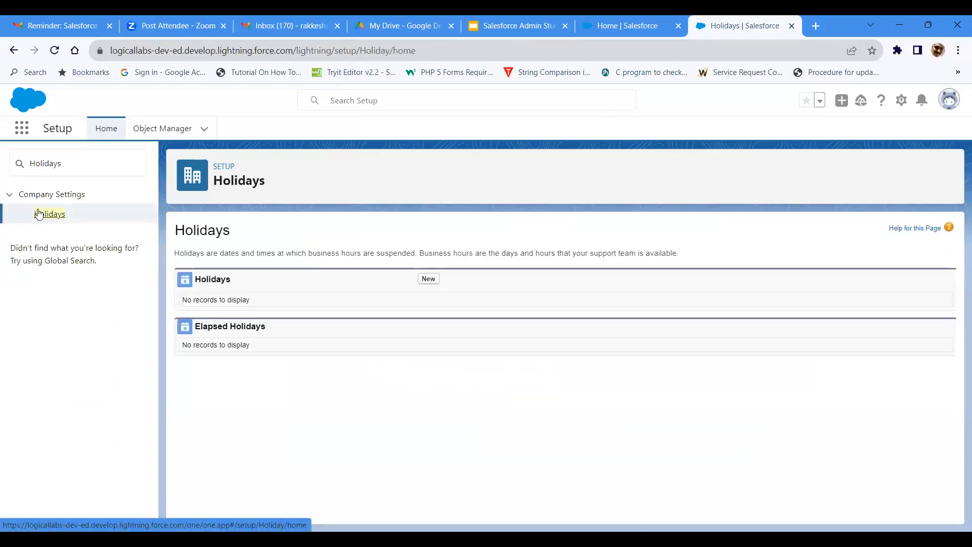
# Step: Start a new all-day holiday named "Independance day" dated 15/08/2023
pyautogui.click(428, 279)
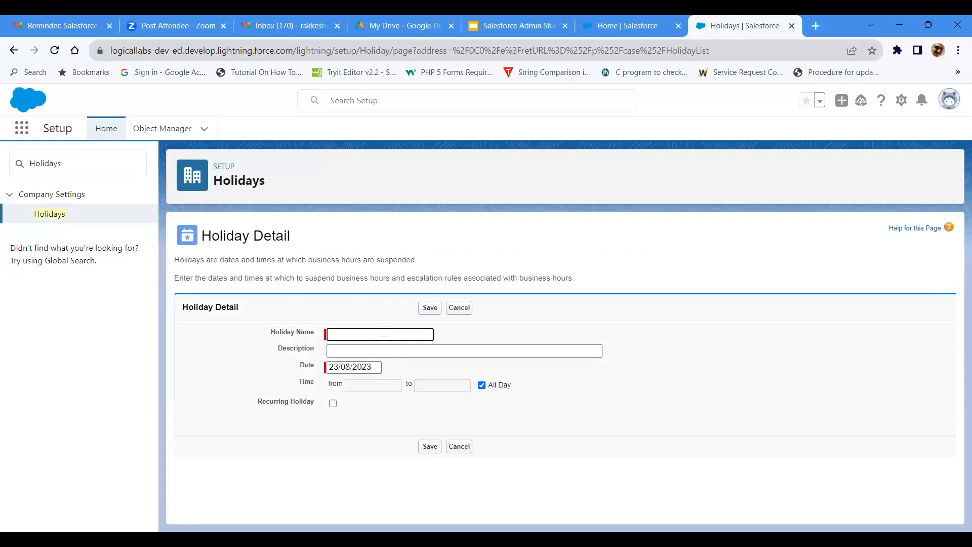
pyautogui.write('Independance day')
pyautogui.click(338, 369)
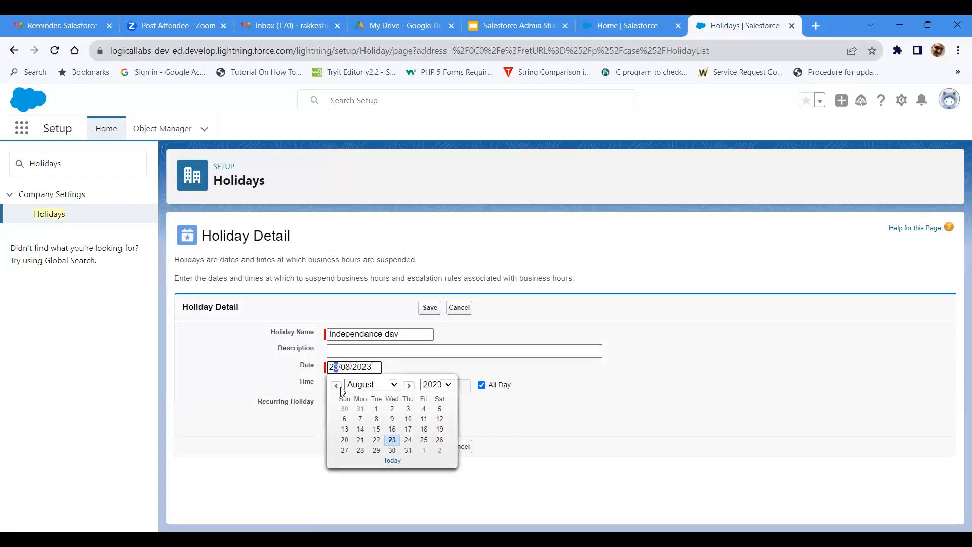
pyautogui.click(376, 430)
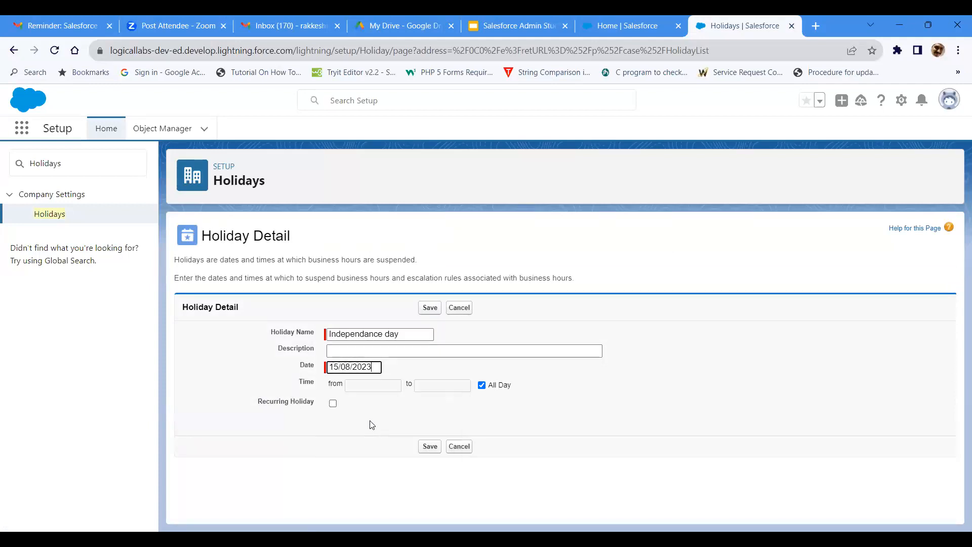
# Step: Make the Independance day holiday recur yearly on every August 15 with no end date, and save it
pyautogui.click(332, 405)
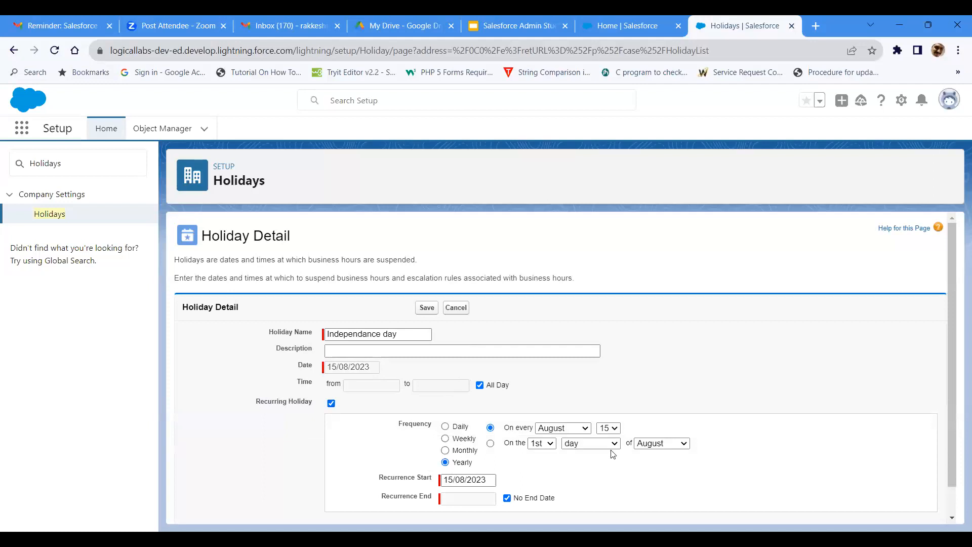
pyautogui.scroll(-1, 527, 470)
pyautogui.scroll(-1, 527, 470)
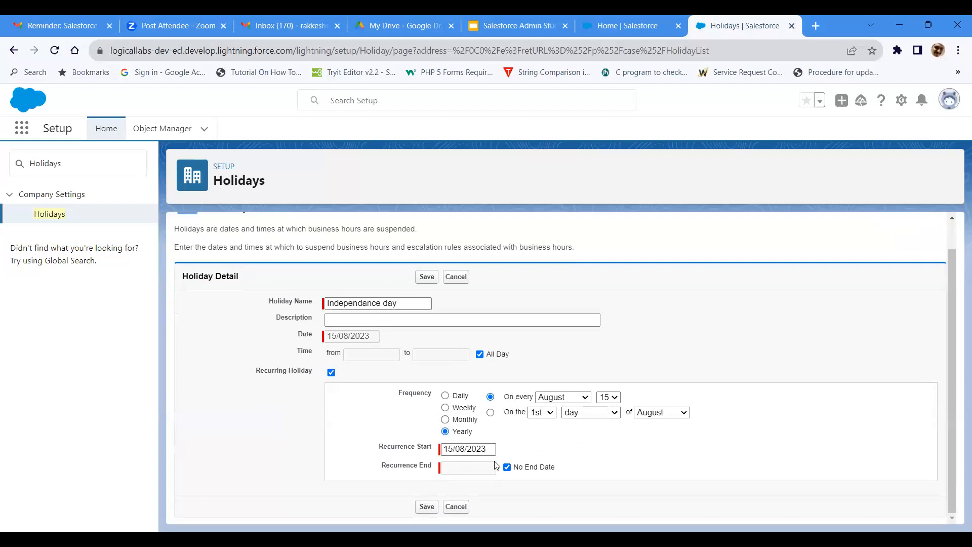
pyautogui.click(432, 507)
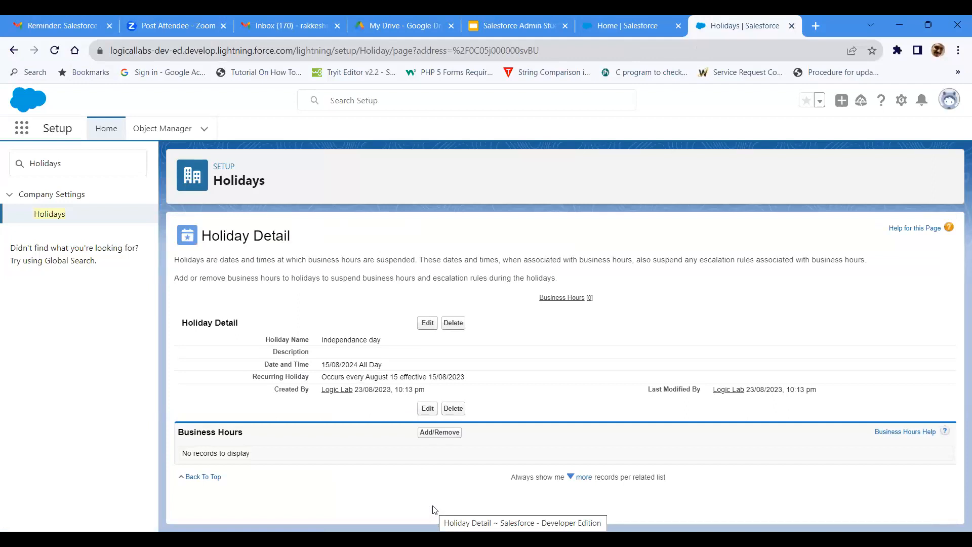
# Step: Switch to the student guide and look through the slides on Holidays, Language Settings and Domain Management
pyautogui.click(491, 24)
pyautogui.scroll(-3, 67, 309)
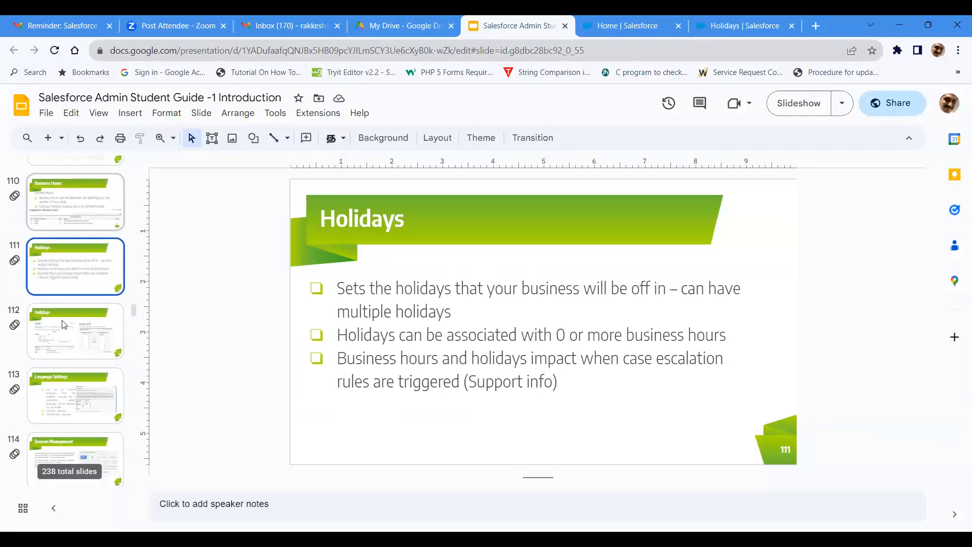
pyautogui.click(123, 314)
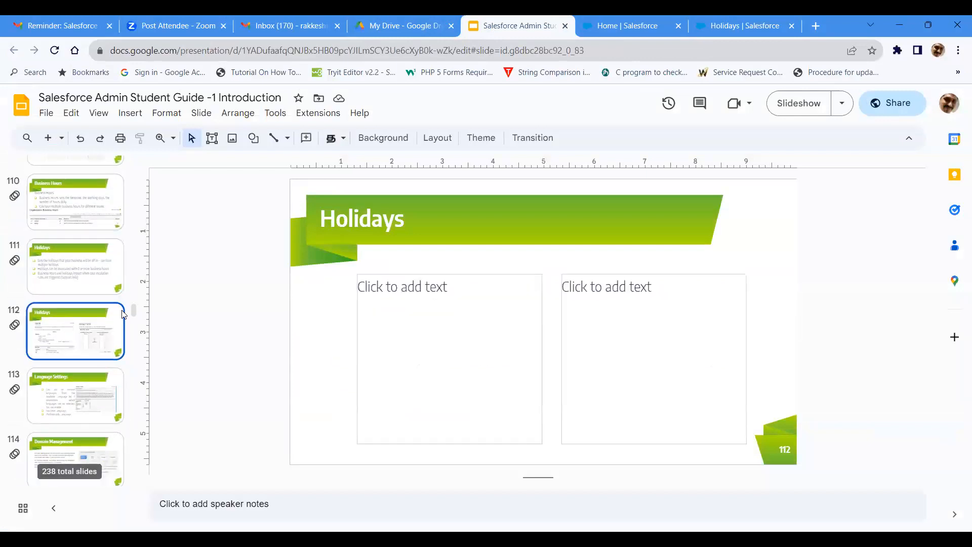
pyautogui.click(48, 405)
pyautogui.scroll(-2, 80, 380)
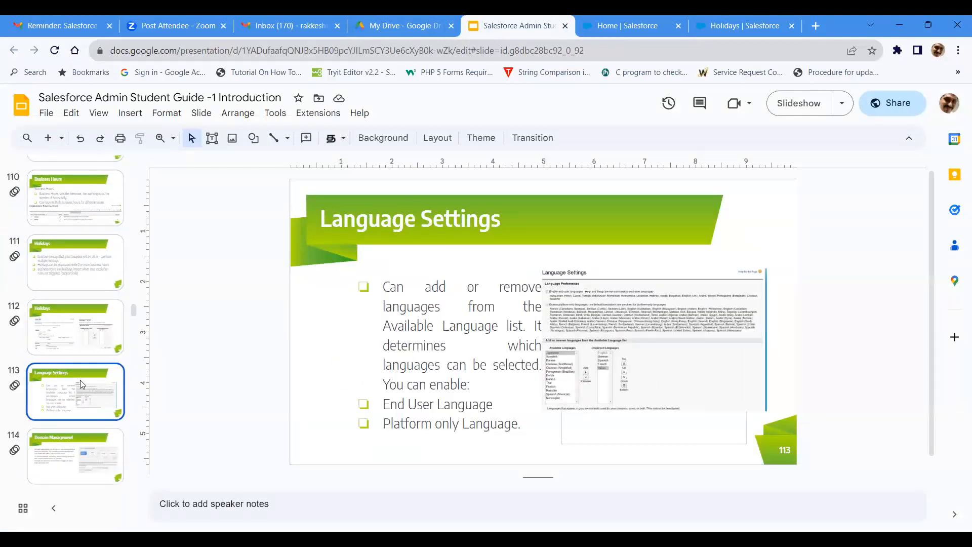
pyautogui.click(80, 378)
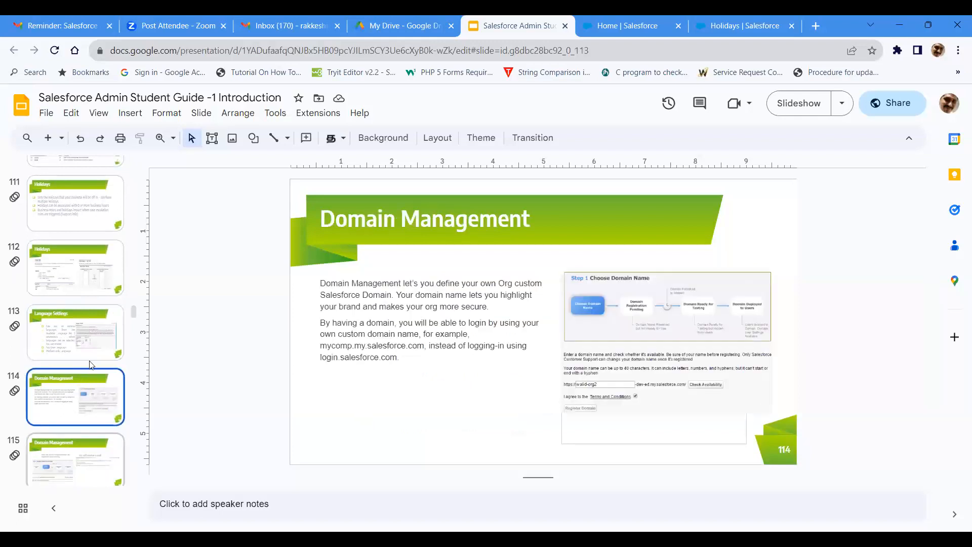
pyautogui.scroll(-3, 85, 403)
pyautogui.click(76, 326)
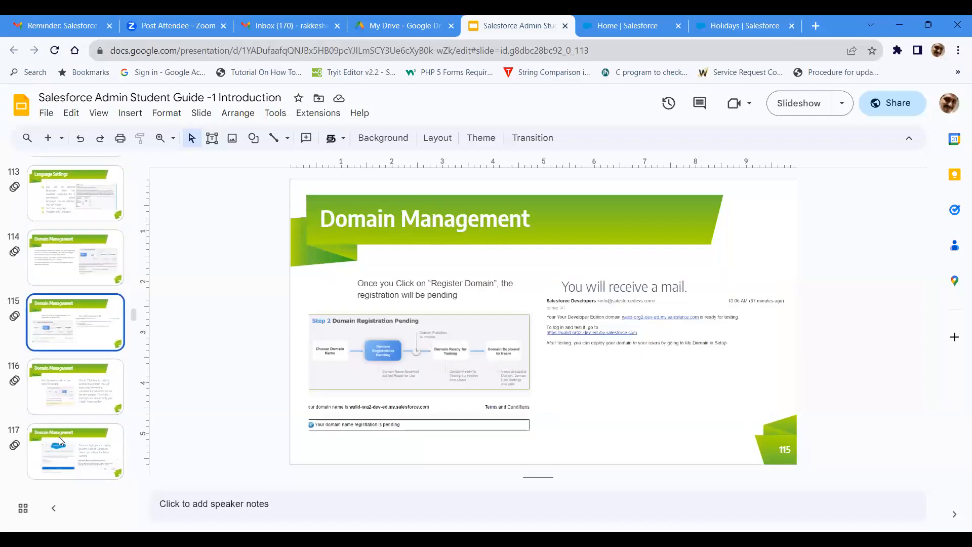
pyautogui.press('Down')
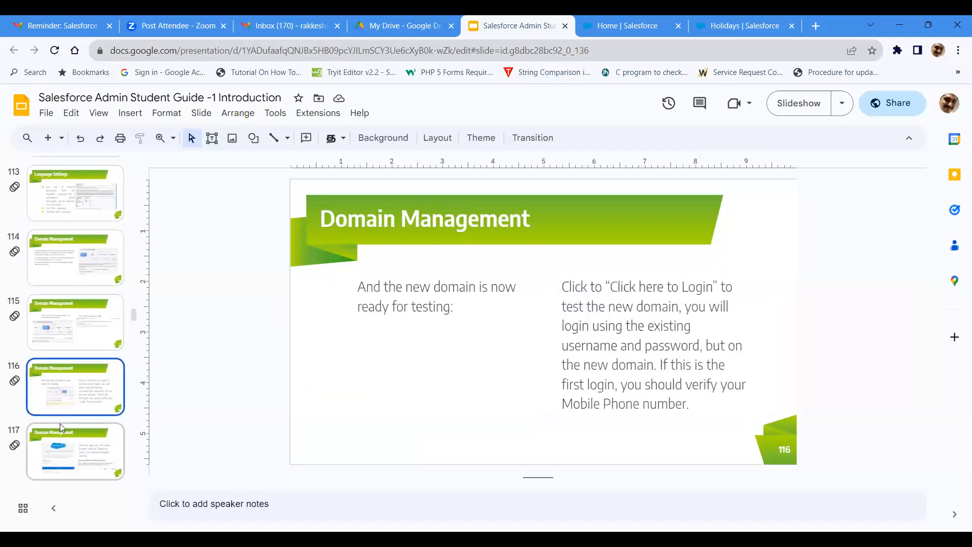
pyautogui.press('Down')
pyautogui.scroll(-10, 67, 251)
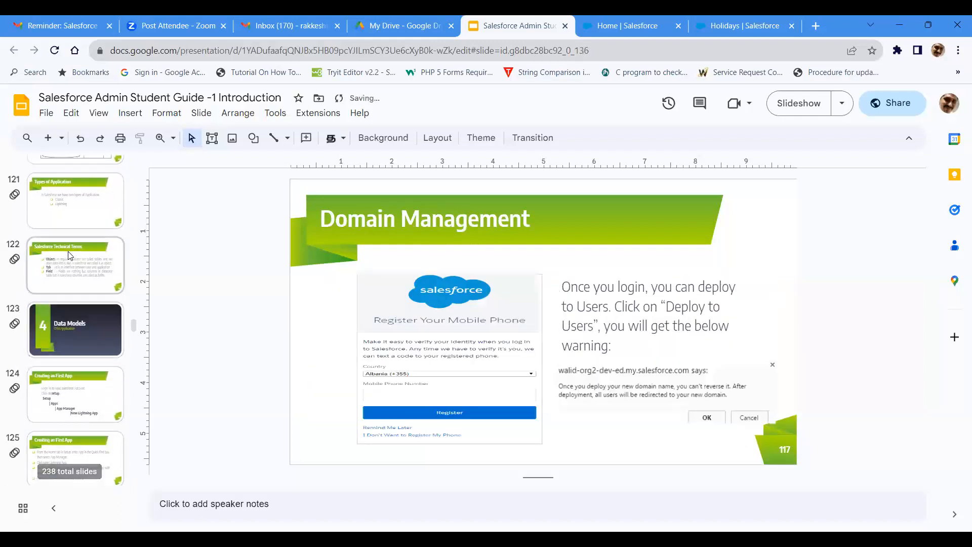
# Step: Review the two Holidays slides in the student guide and read the Language Settings slide in full-screen presentation view
pyautogui.scroll(4, 67, 251)
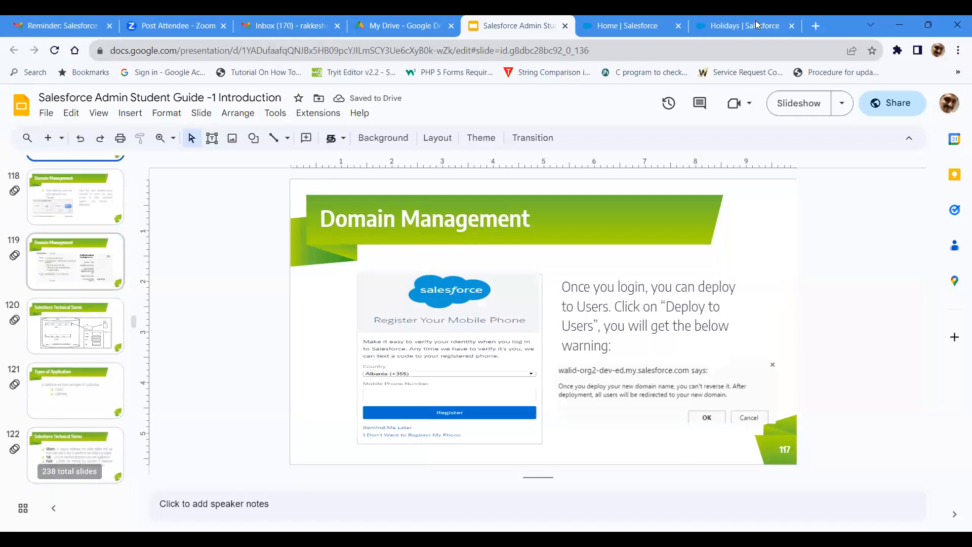
pyautogui.click(744, 25)
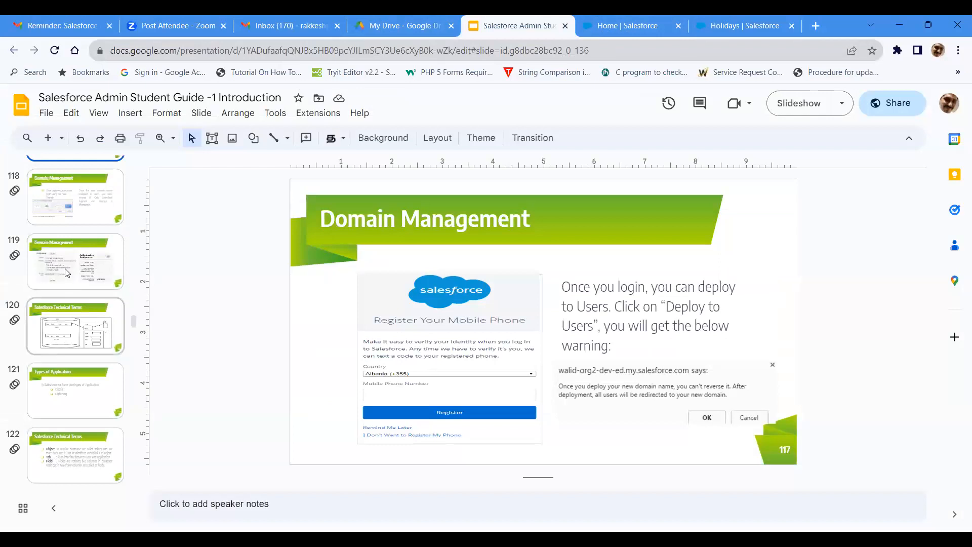
pyautogui.scroll(5, 68, 267)
pyautogui.click(68, 267)
pyautogui.scroll(5, 80, 373)
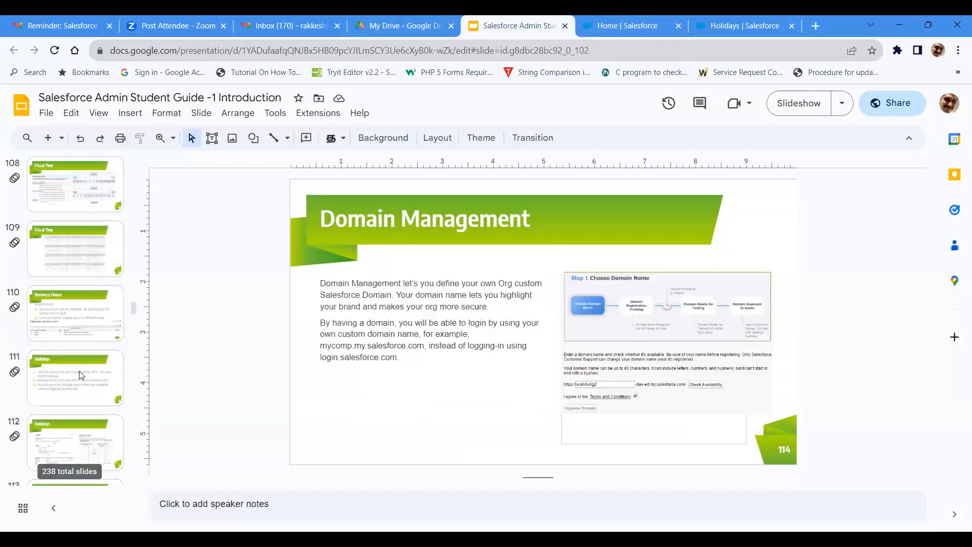
pyautogui.click(81, 375)
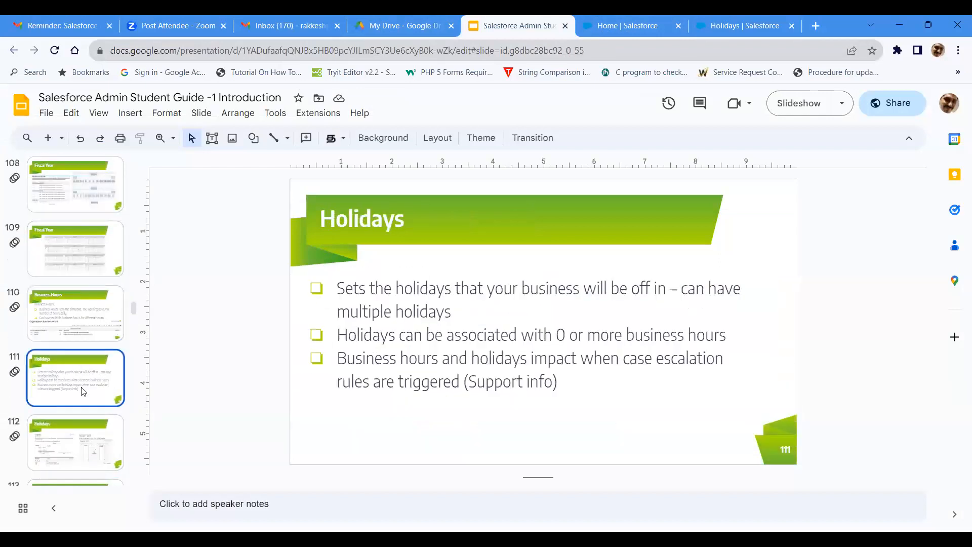
pyautogui.click(79, 421)
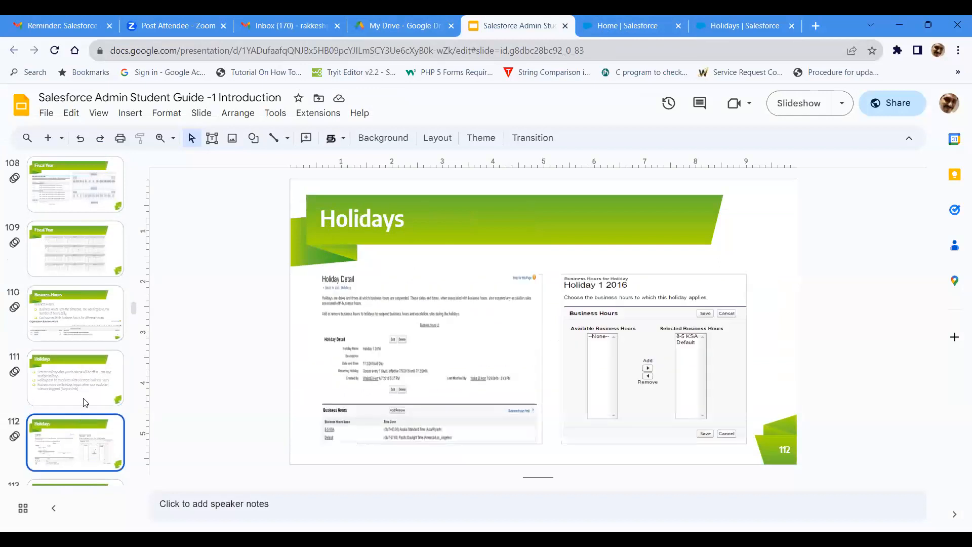
pyautogui.scroll(-3, 83, 355)
pyautogui.click(79, 335)
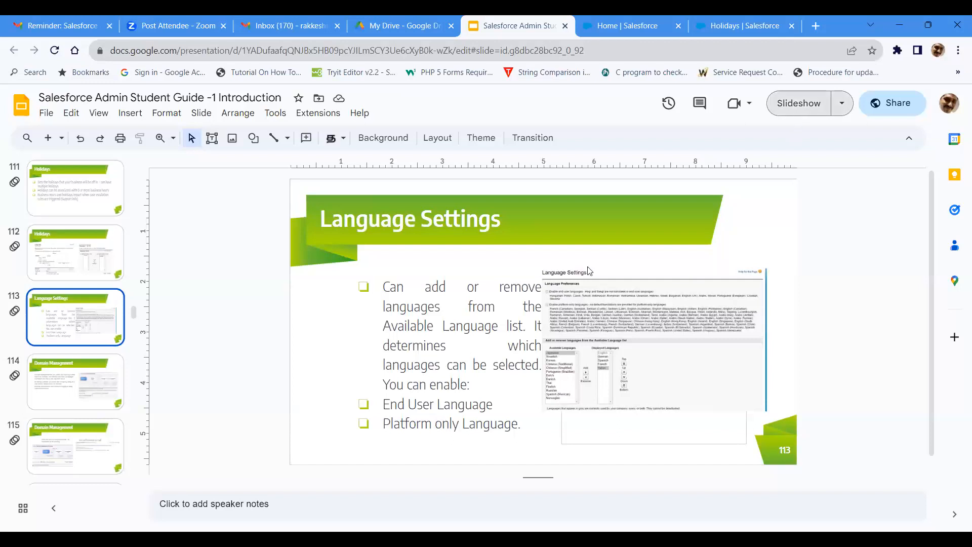
pyautogui.hotkey('ctrl', 'F5')
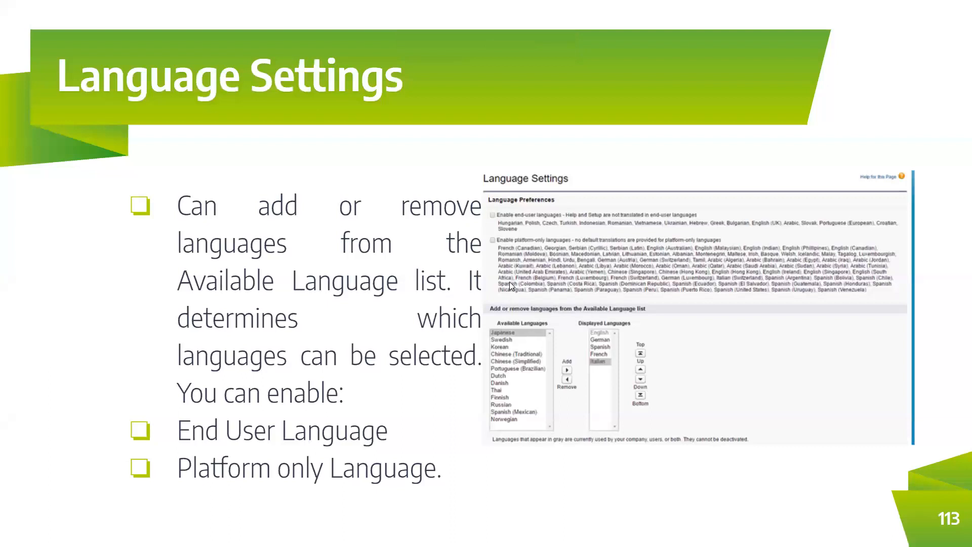
pyautogui.press('Escape')
# Step: Return to Salesforce Setup, search for "Lang", and open the Language Settings page under Company Settings
pyautogui.click(731, 21)
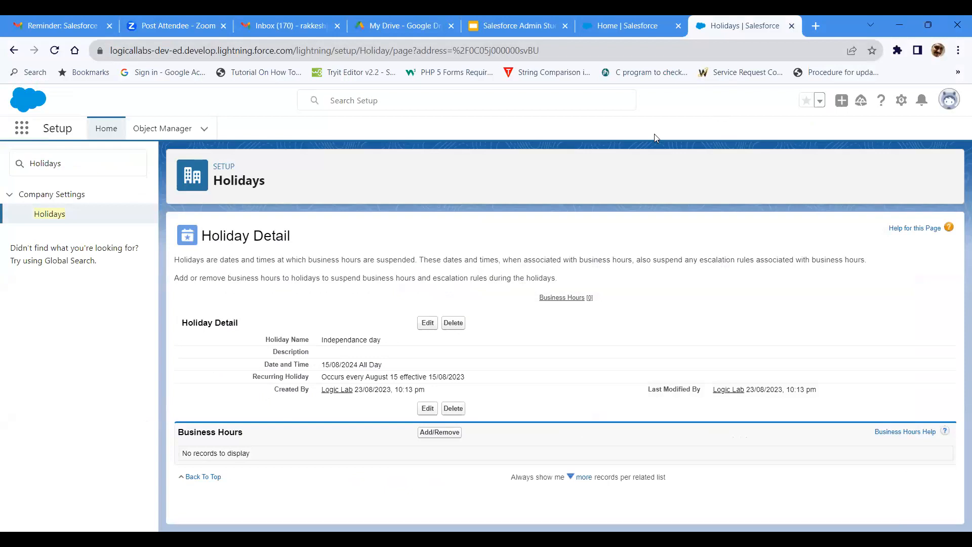
pyautogui.click(18, 163)
pyautogui.write('L')
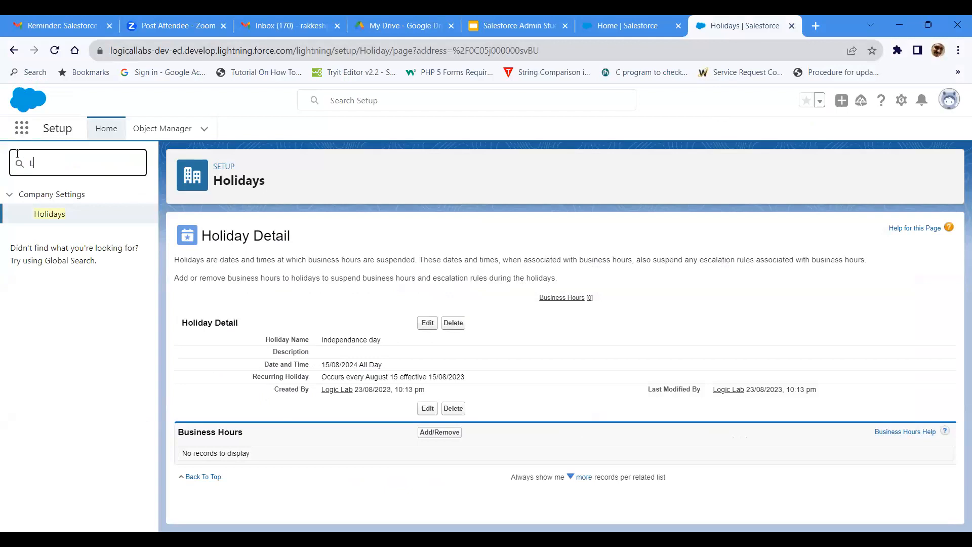
pyautogui.write('ang')
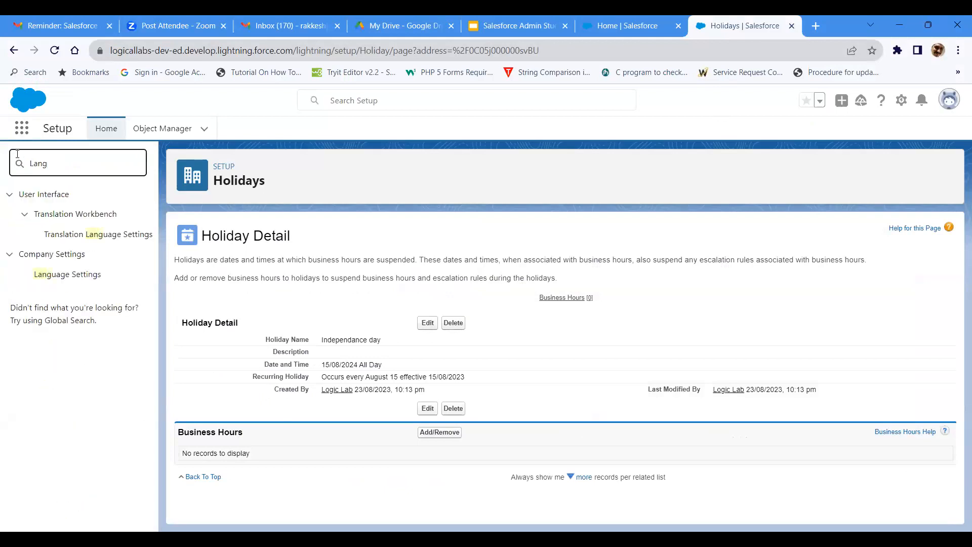
pyautogui.click(71, 276)
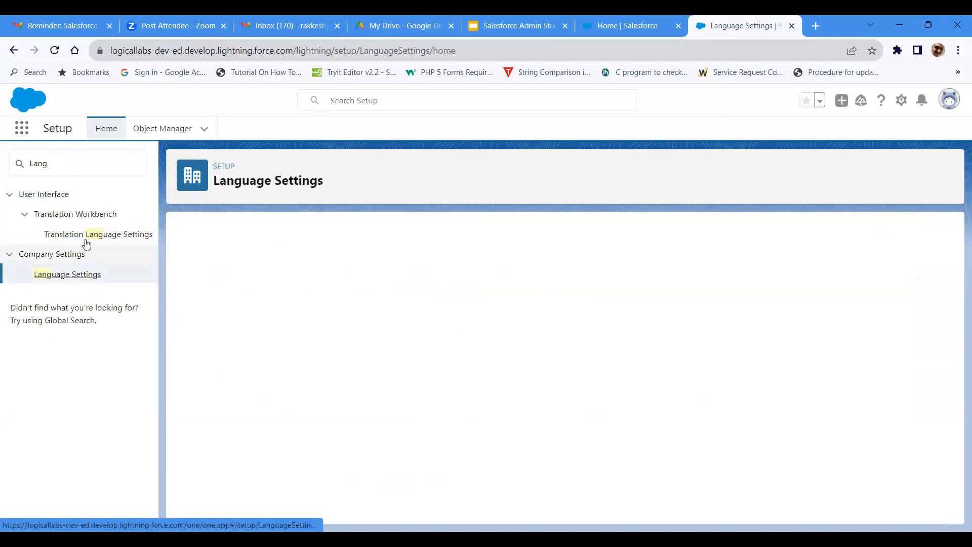
# Step: Enable both end-user languages and platform-only languages in the Language Preferences
pyautogui.scroll(-3, 338, 455)
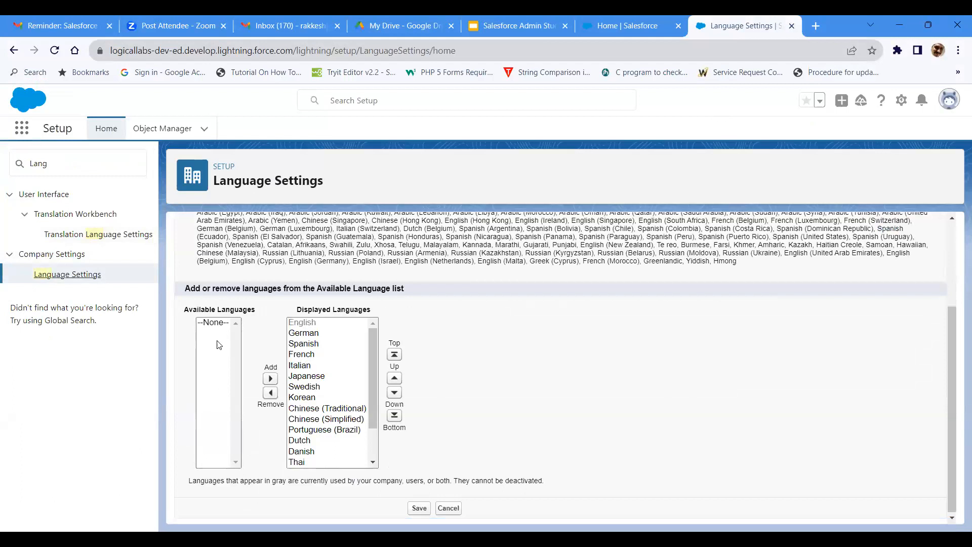
pyautogui.scroll(1, 213, 384)
pyautogui.scroll(3, 213, 385)
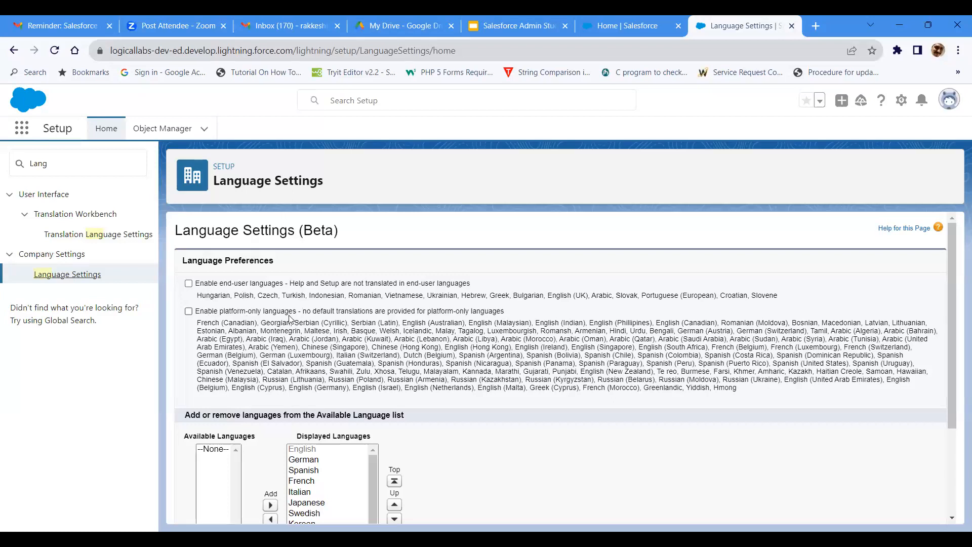
pyautogui.click(188, 283)
pyautogui.scroll(-3, 213, 389)
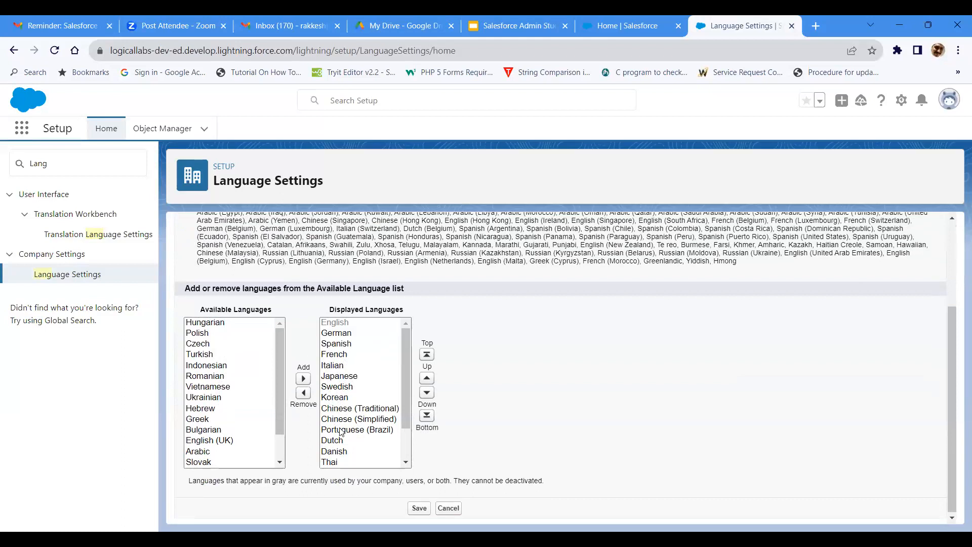
pyautogui.scroll(3, 312, 427)
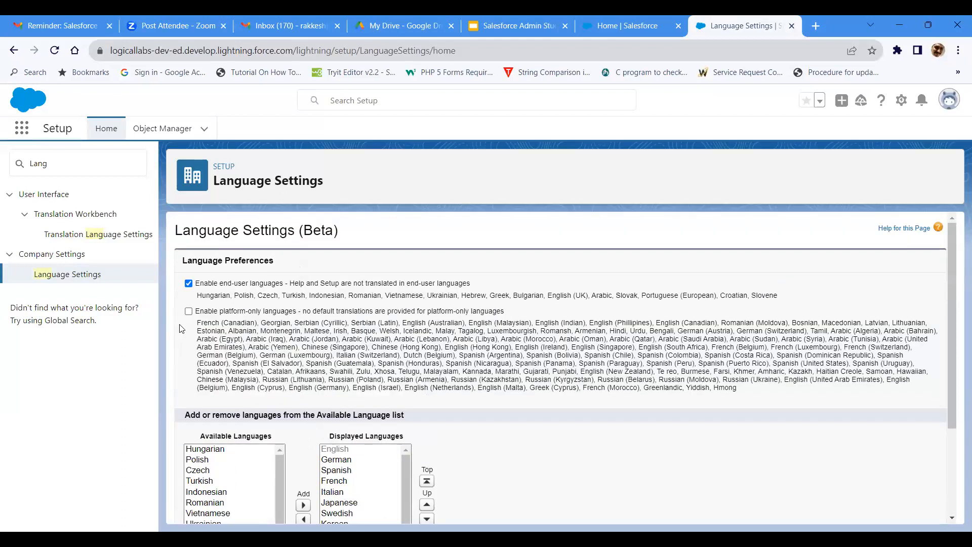
pyautogui.click(188, 312)
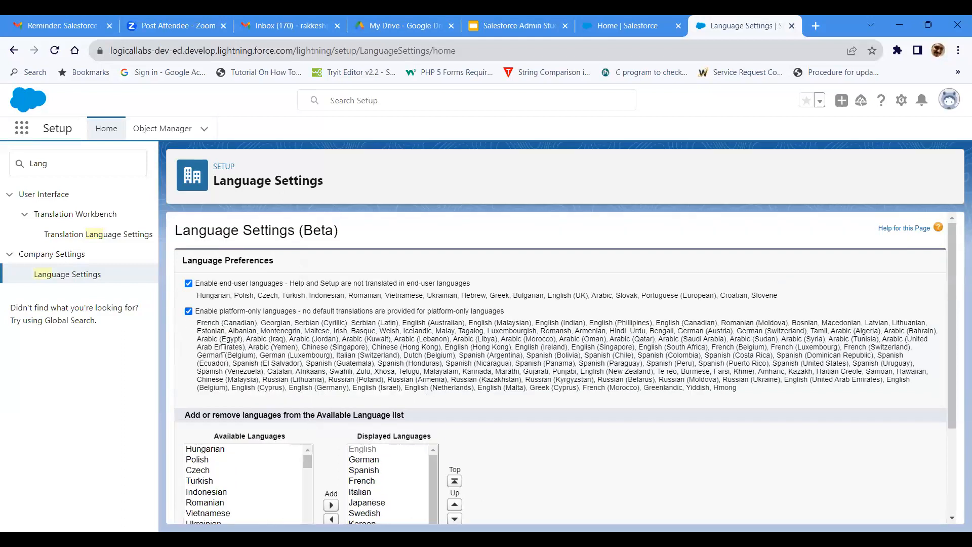
# Step: Add Greek to the displayed languages, remove Finnish from them, and save the language settings
pyautogui.scroll(-3, 293, 390)
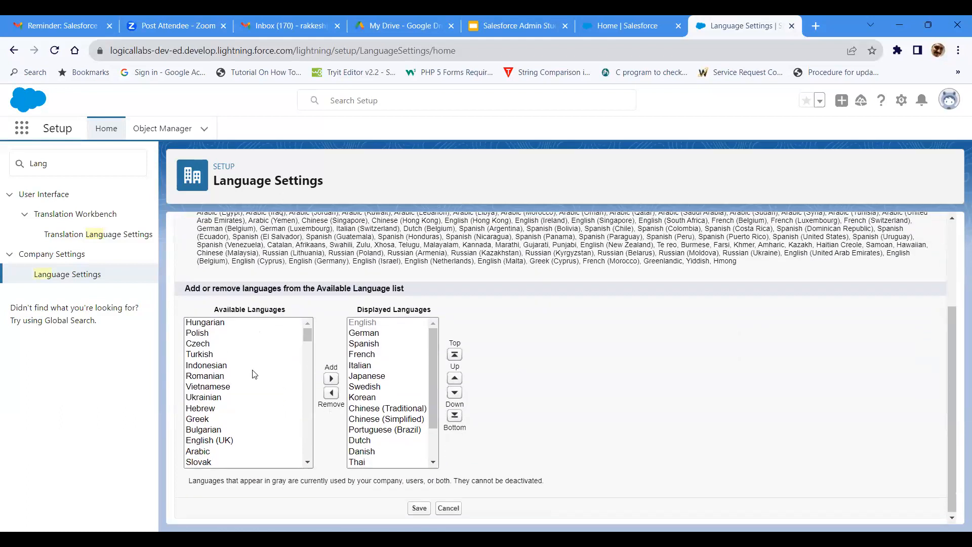
pyautogui.click(206, 419)
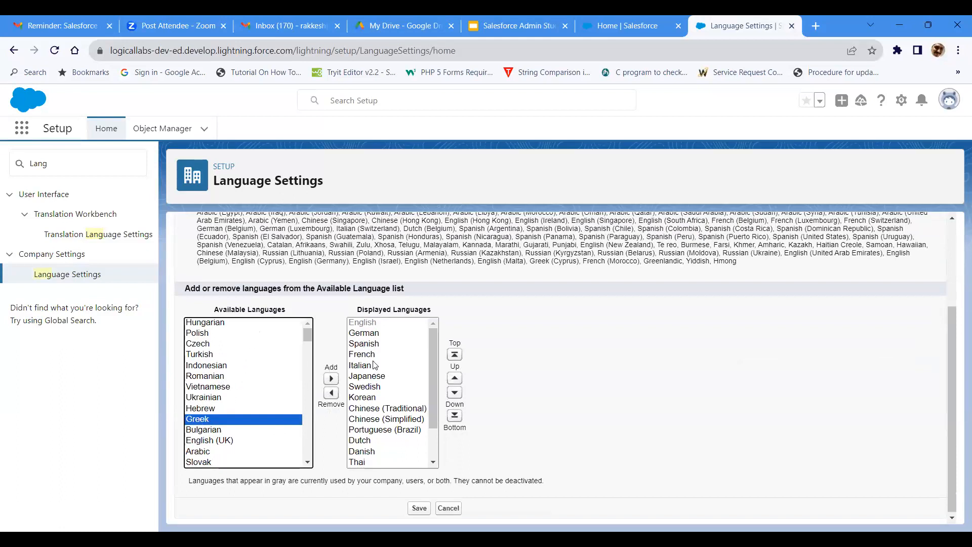
pyautogui.click(331, 378)
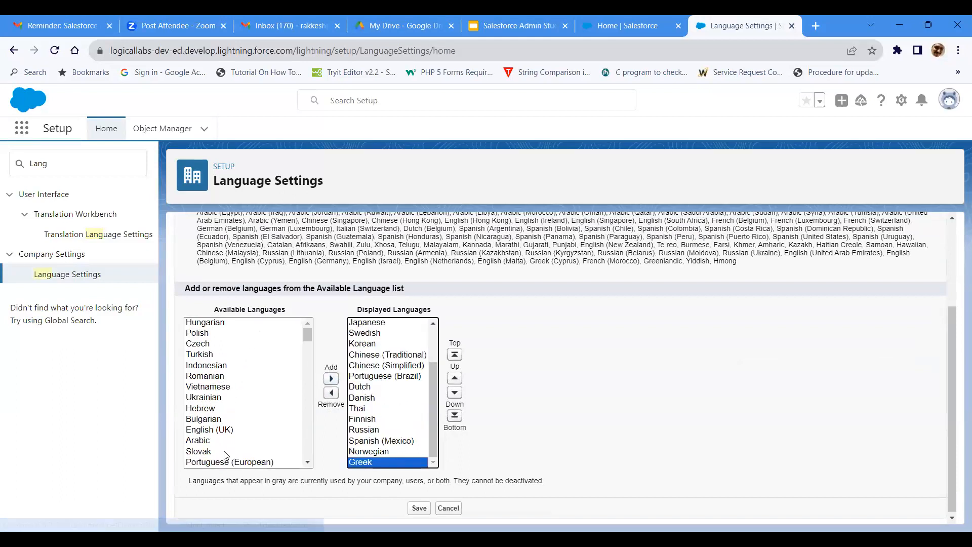
pyautogui.click(367, 422)
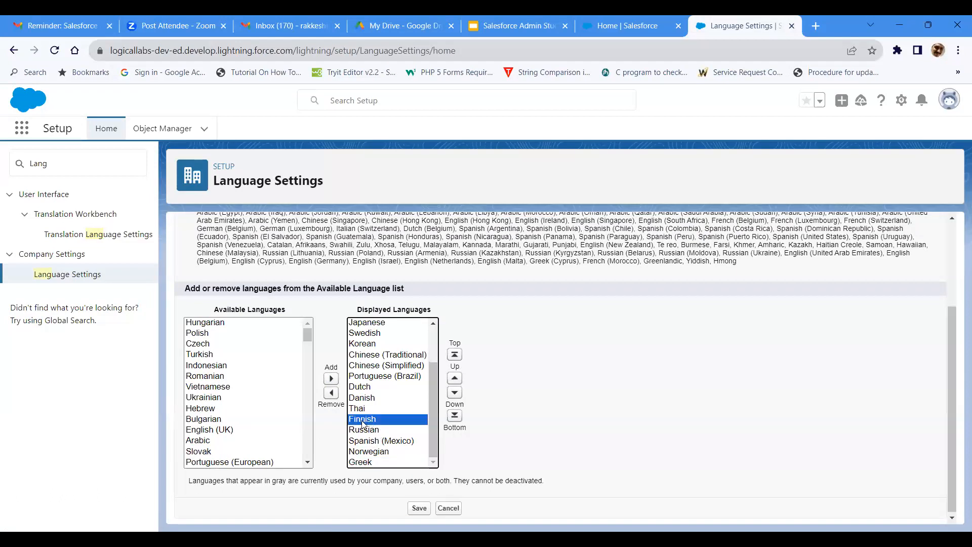
pyautogui.click(336, 396)
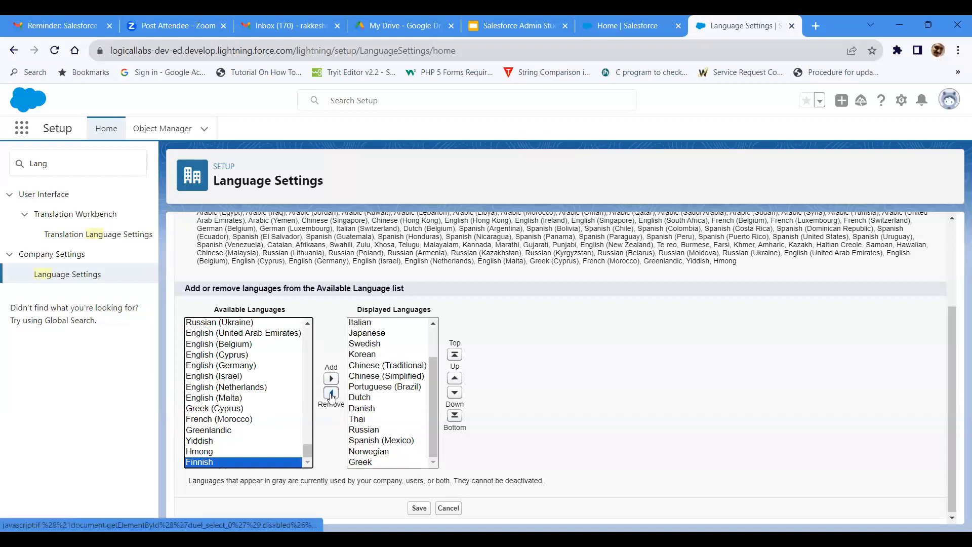
pyautogui.scroll(2, 332, 398)
pyautogui.scroll(-2, 331, 399)
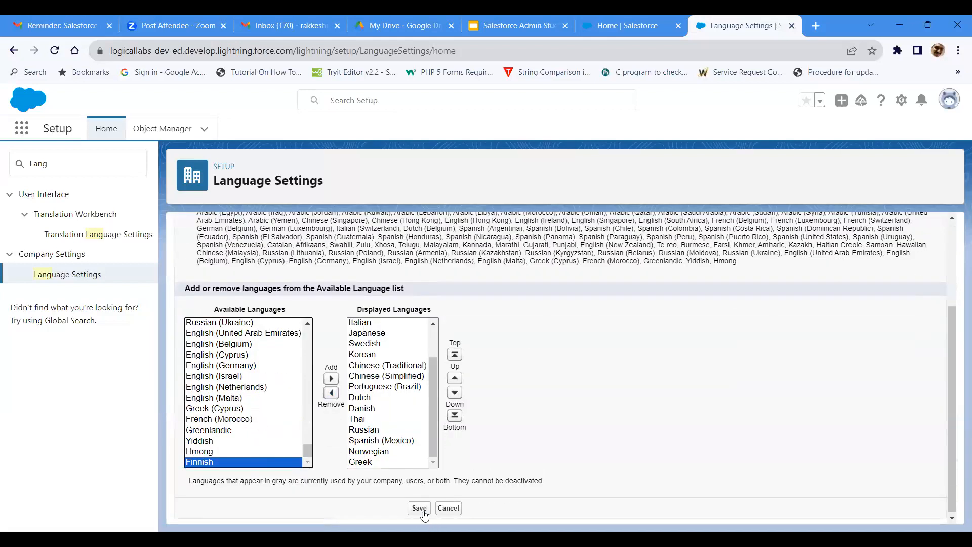
pyautogui.click(423, 512)
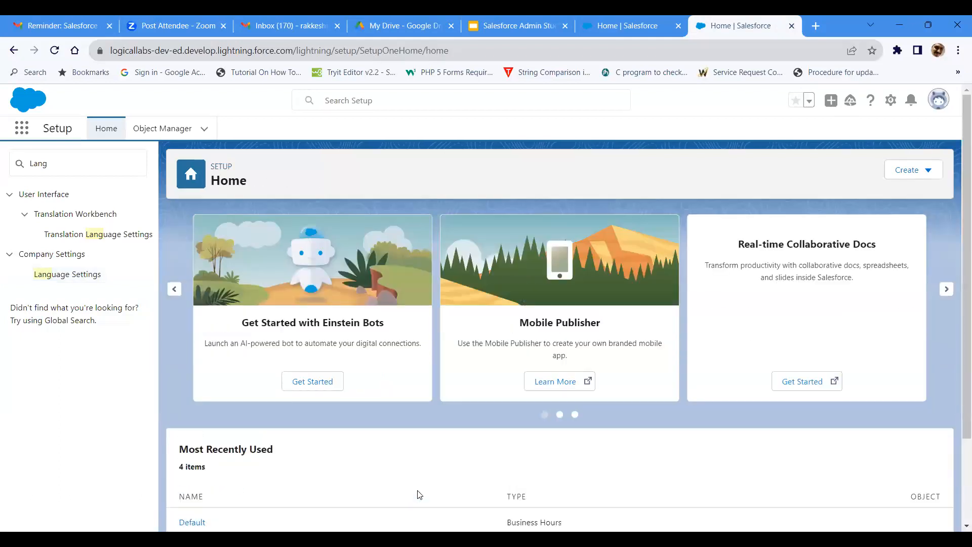
# Step: Switch to the student guide and read the first Domain Management slide after the Language Settings slide
pyautogui.click(483, 29)
pyautogui.click(46, 369)
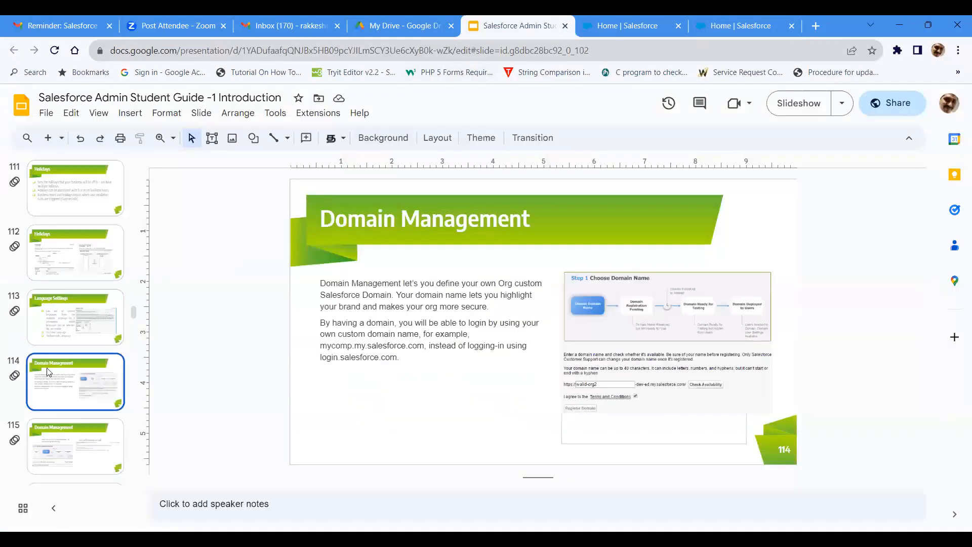
pyautogui.press('Up')
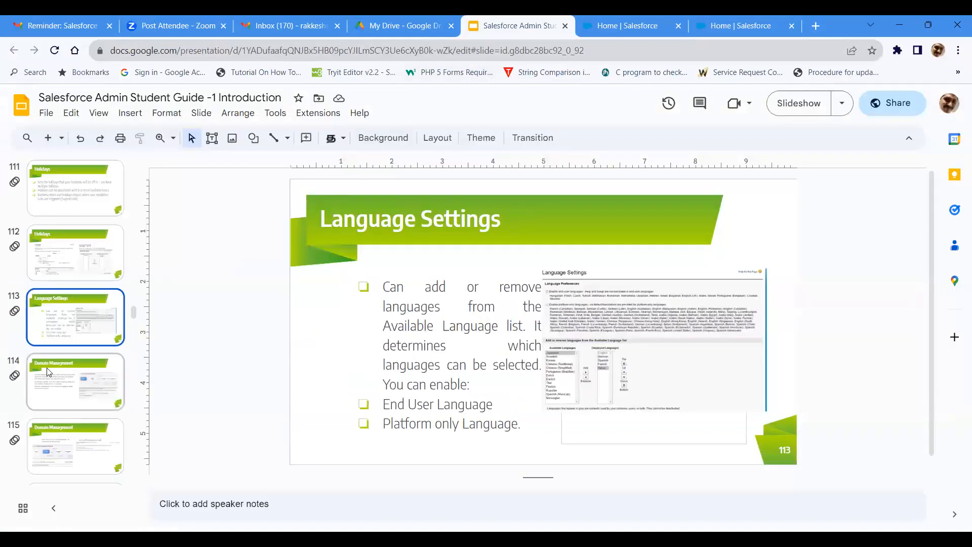
pyautogui.click(47, 371)
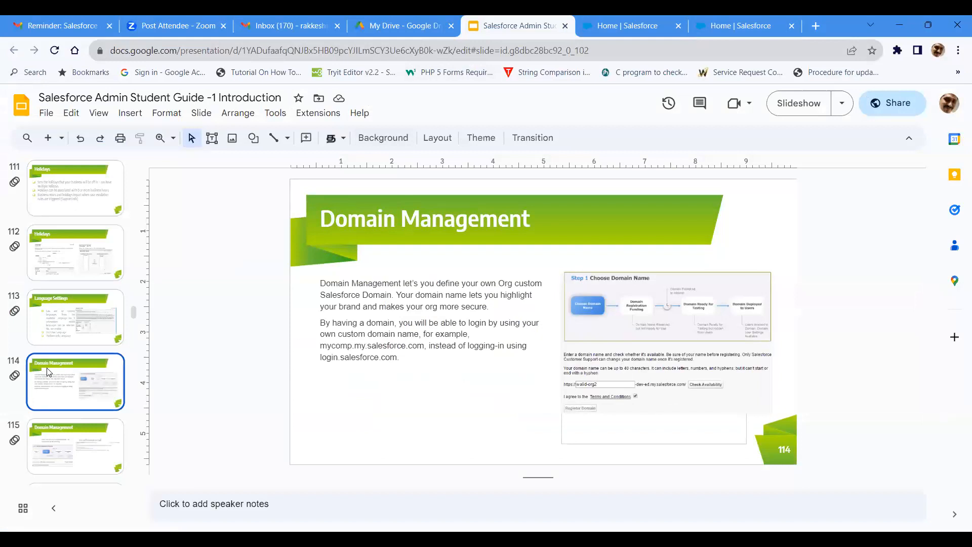
# Step: Return to Salesforce Setup, search for "Domain", and open the My Domain page under Company Settings to view its details
pyautogui.click(714, 50)
pyautogui.click(718, 26)
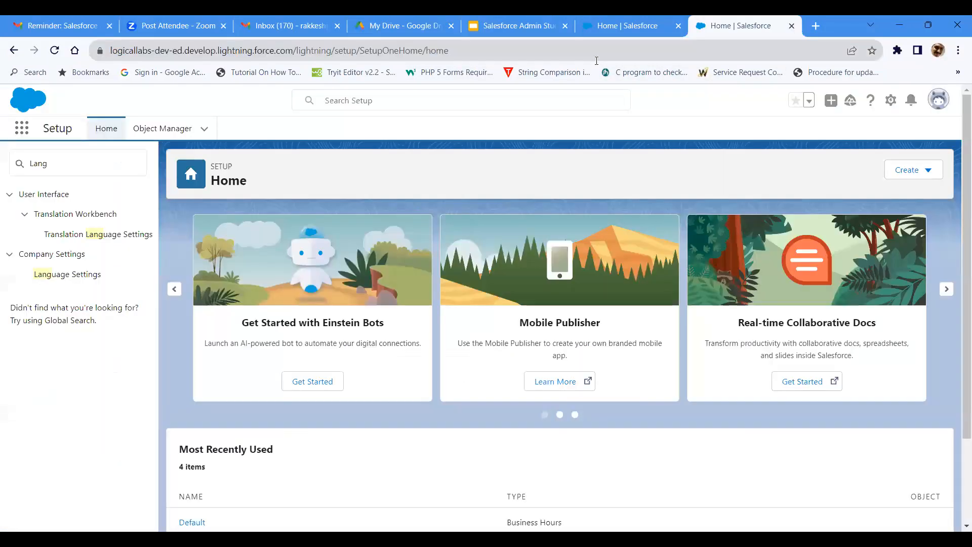
pyautogui.moveTo(114, 159); pyautogui.dragTo(2, 156)
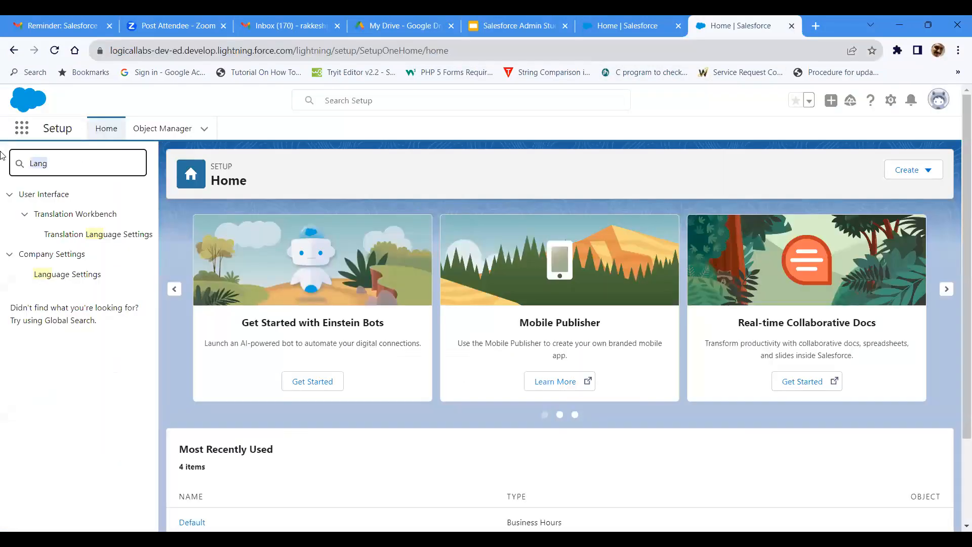
pyautogui.write('Domain')
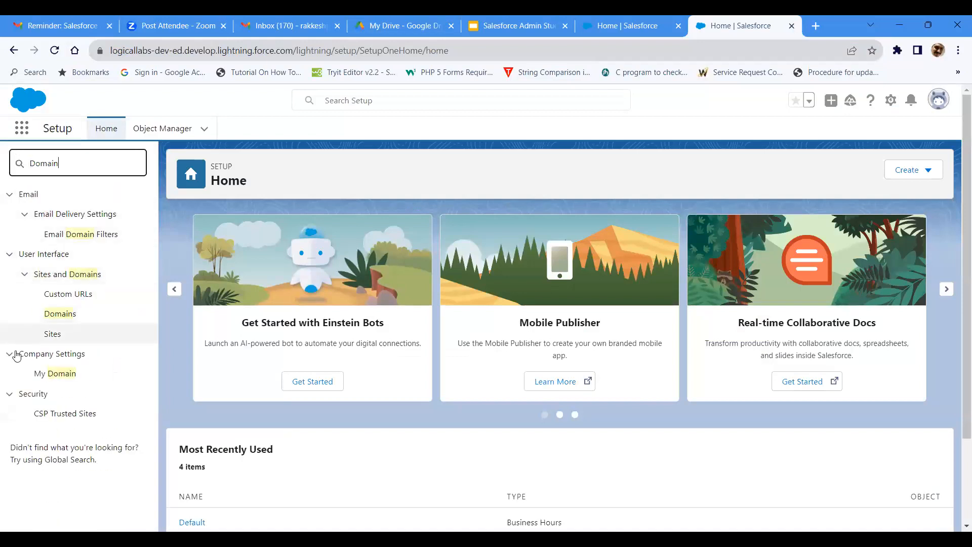
pyautogui.click(72, 324)
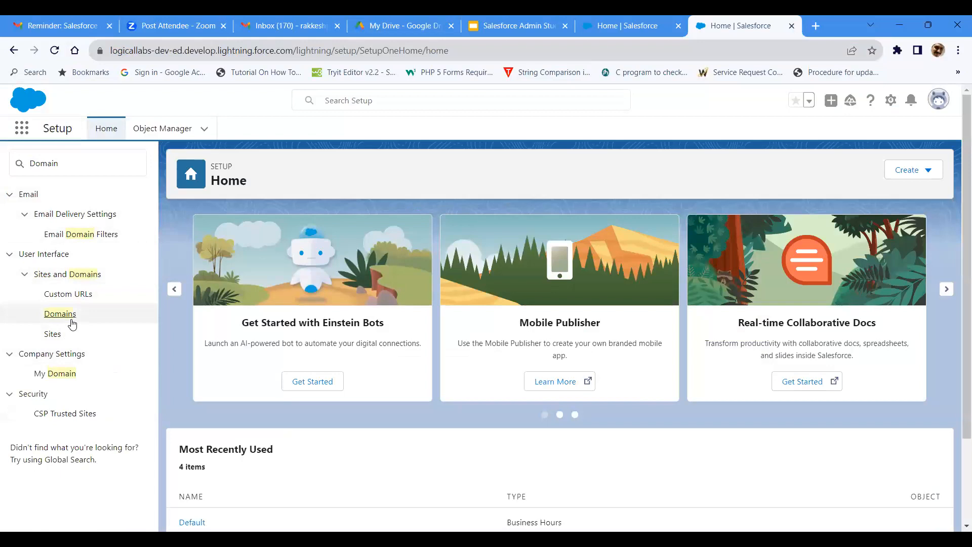
pyautogui.click(53, 374)
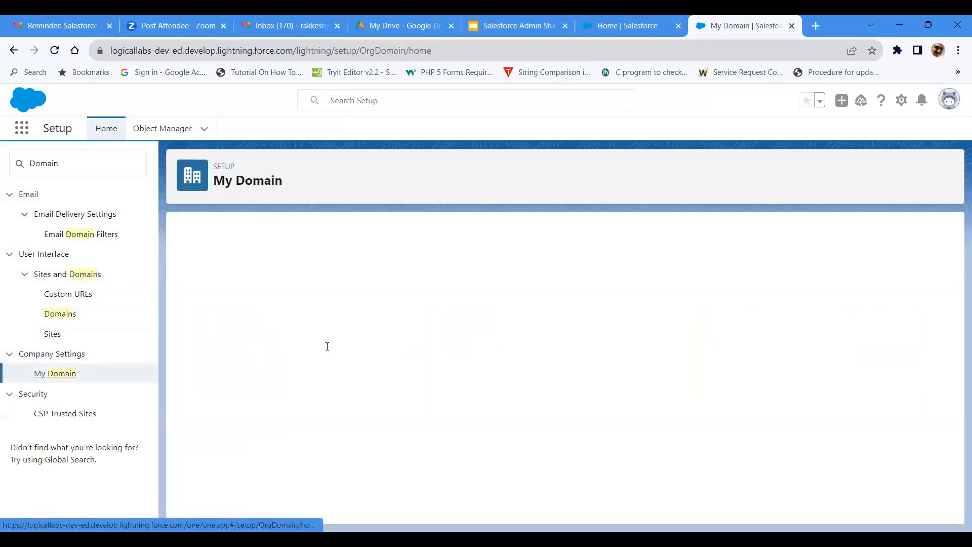
pyautogui.scroll(-3, 326, 349)
pyautogui.scroll(3, 307, 402)
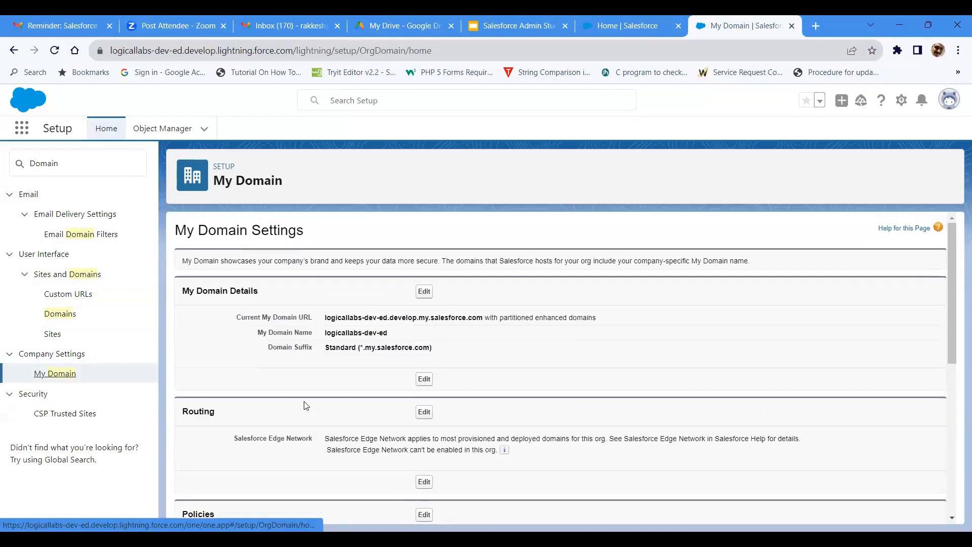
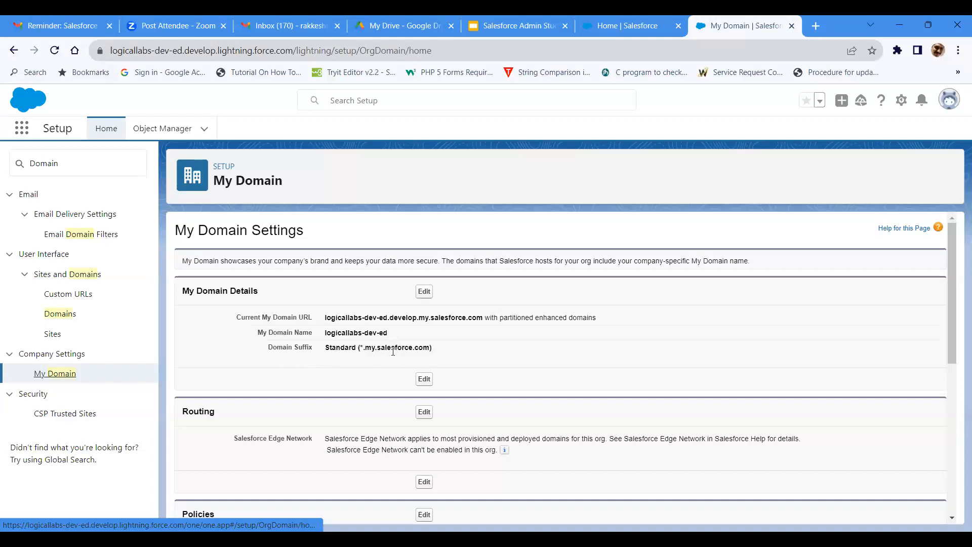
# Step: Review the My Domain Settings page, covering the domain details, routing, policies and authentication configuration
pyautogui.scroll(-1, 393, 351)
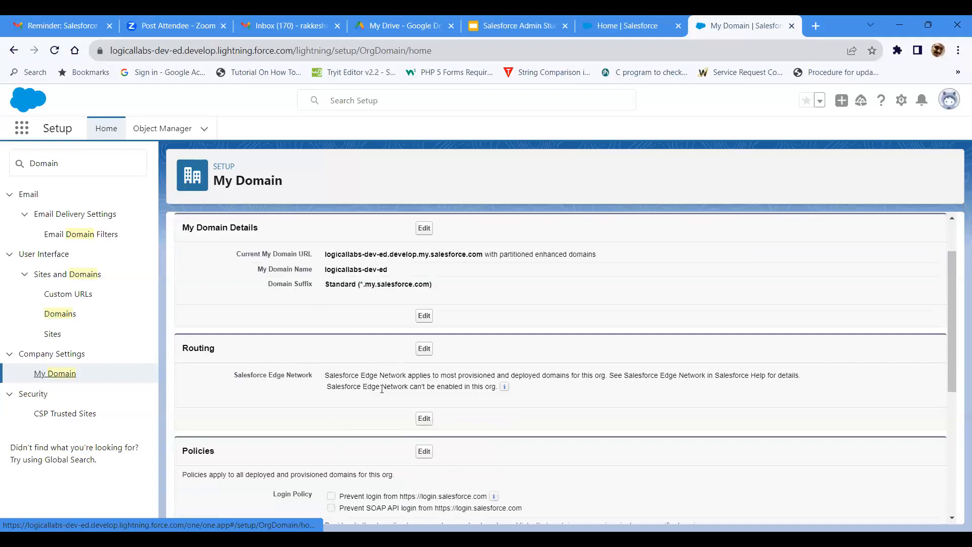
pyautogui.scroll(-2, 375, 386)
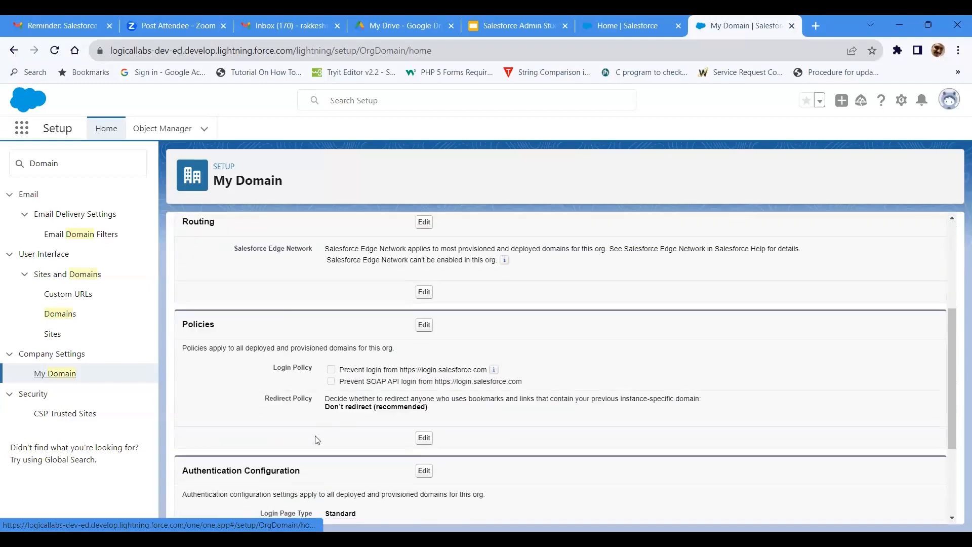
pyautogui.scroll(-1, 317, 439)
pyautogui.scroll(-1, 317, 439)
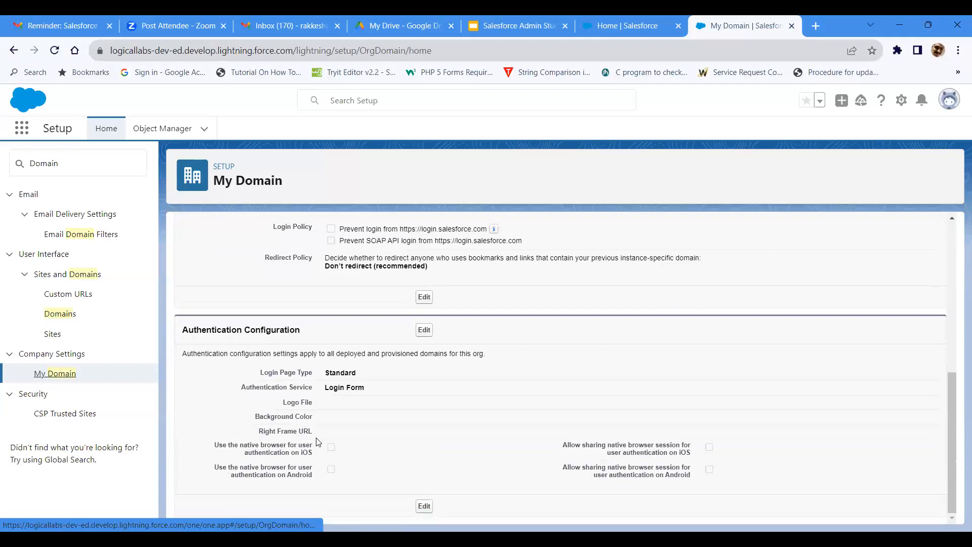
pyautogui.scroll(5, 318, 441)
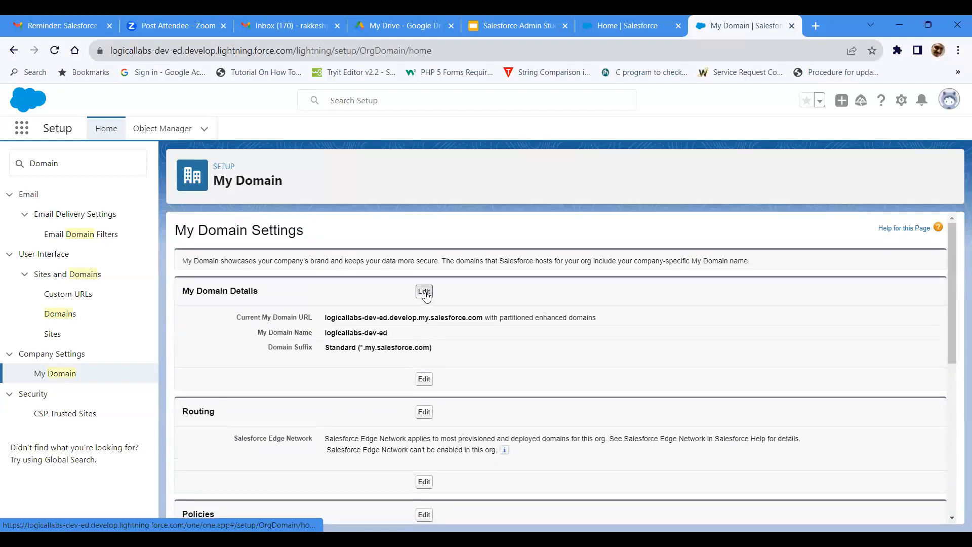
# Step: Open the My Domain Details for editing and save them with the existing domain name and Standard suffix, then check the Authentication Configuration
pyautogui.click(425, 292)
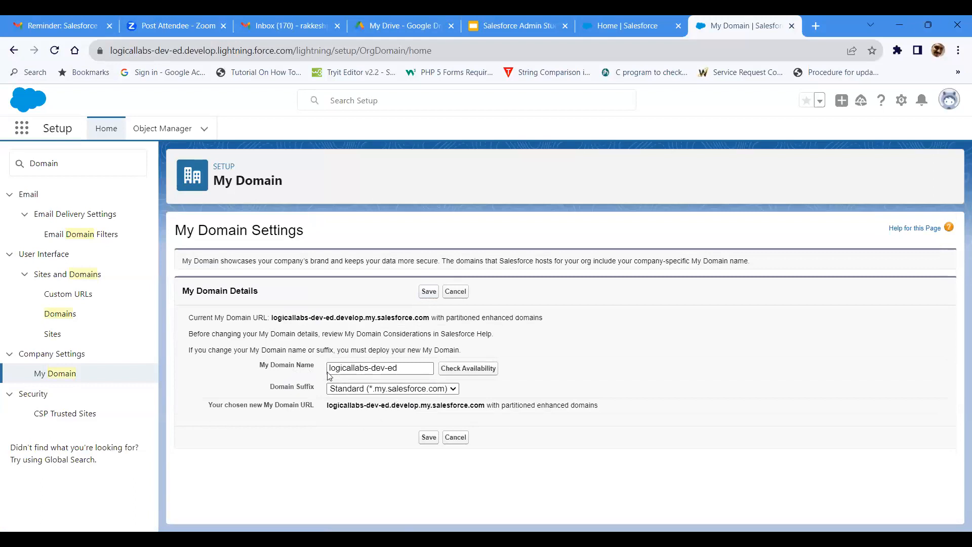
pyautogui.click(432, 434)
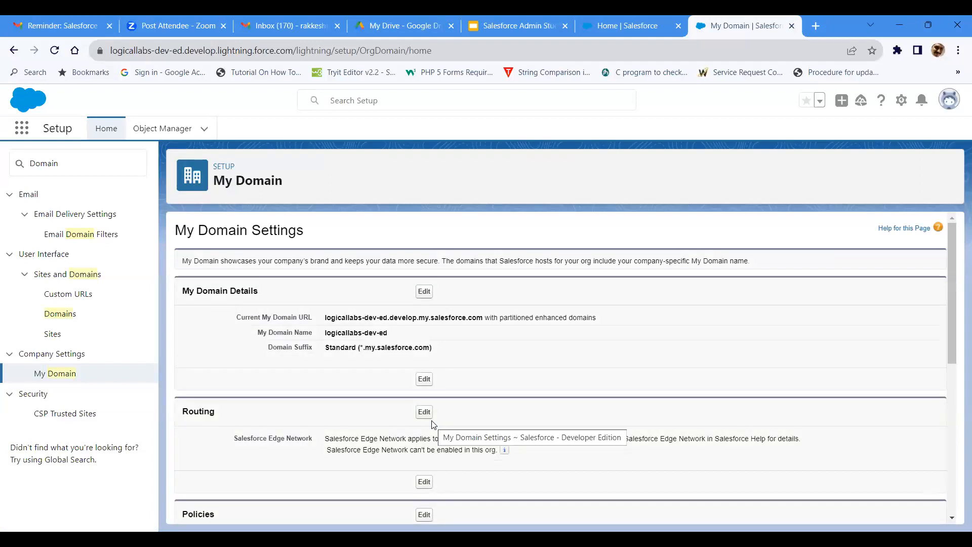
pyautogui.scroll(-6, 454, 413)
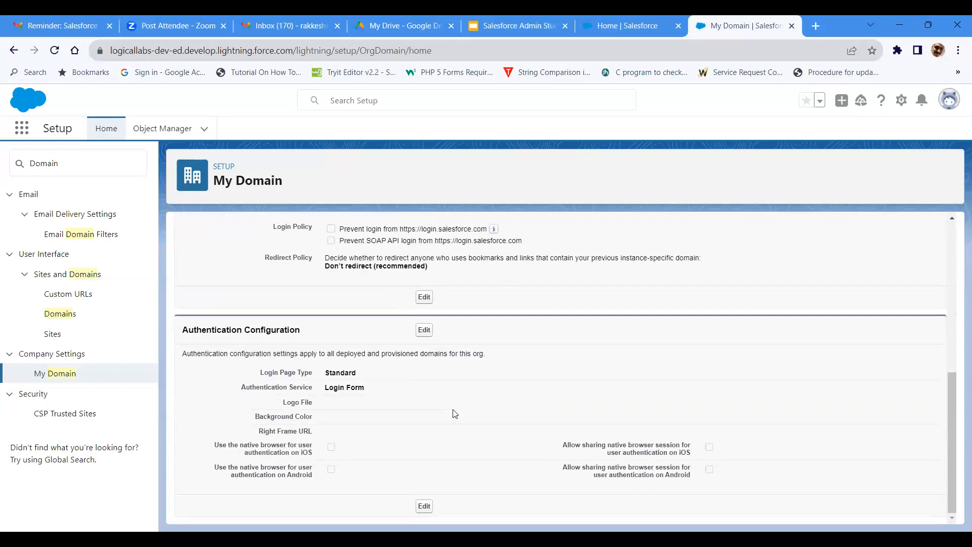
# Step: Switch to the student guide and go through the remaining Domain Management slides up to the Salesforce Technical Terms slide
pyautogui.click(516, 28)
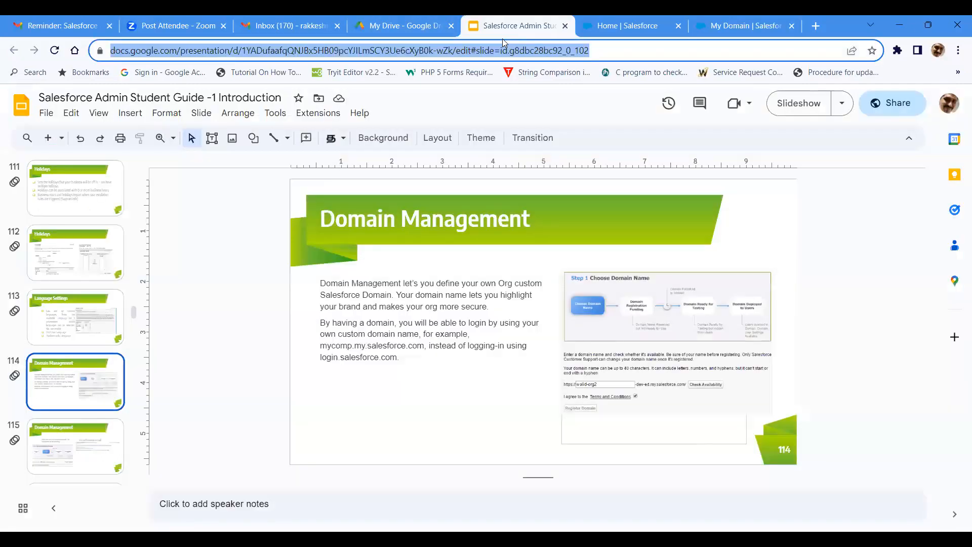
pyautogui.click(107, 433)
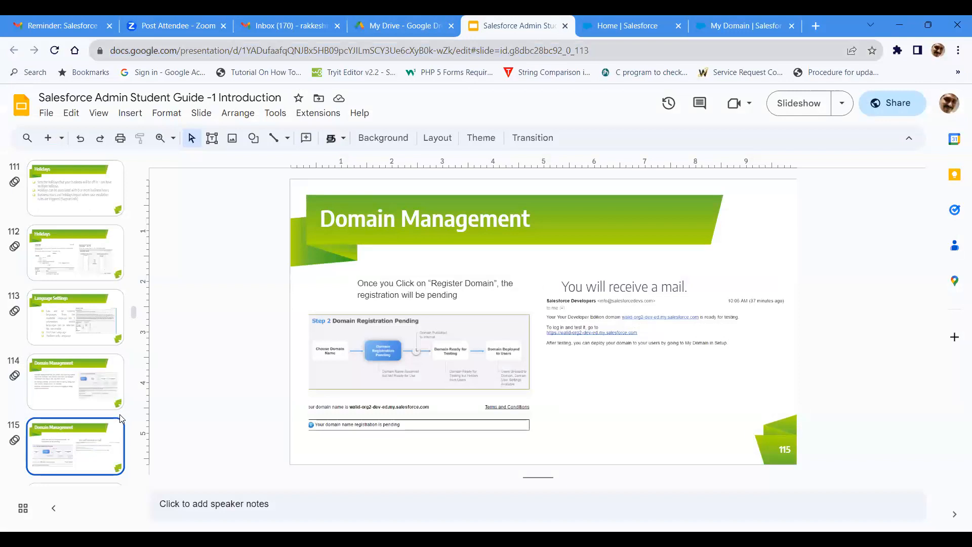
pyautogui.press('Down')
pyautogui.press('Down')
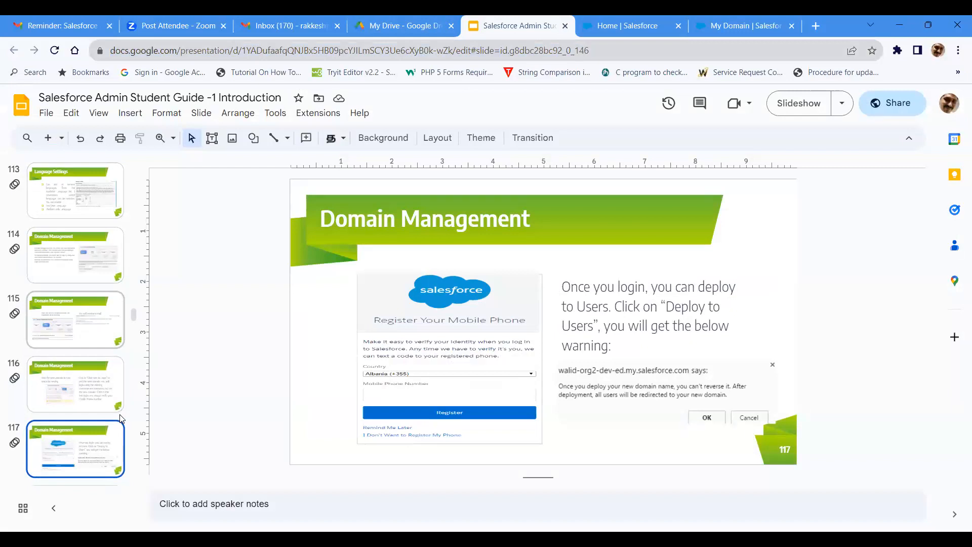
pyautogui.press('Down')
pyautogui.press('Down')
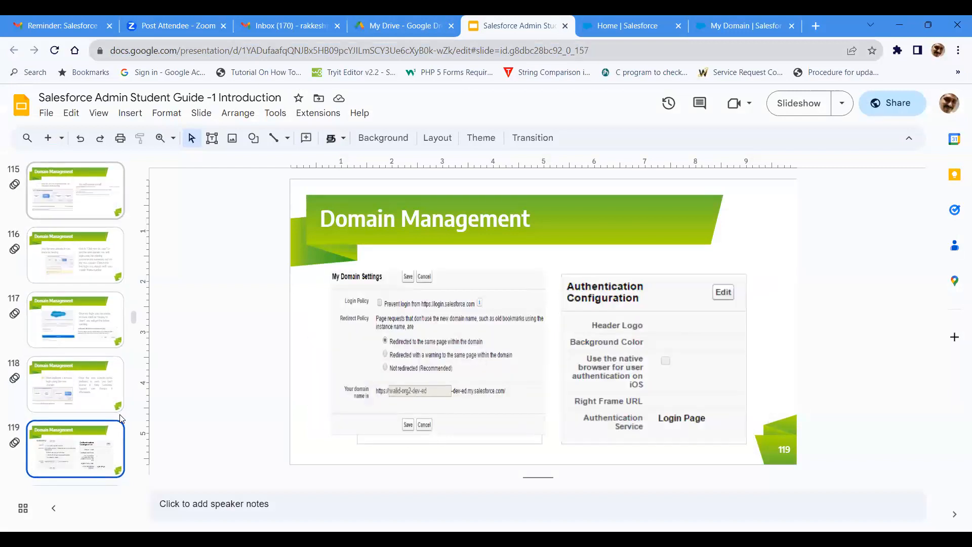
pyautogui.press('Down')
pyautogui.press('Down')
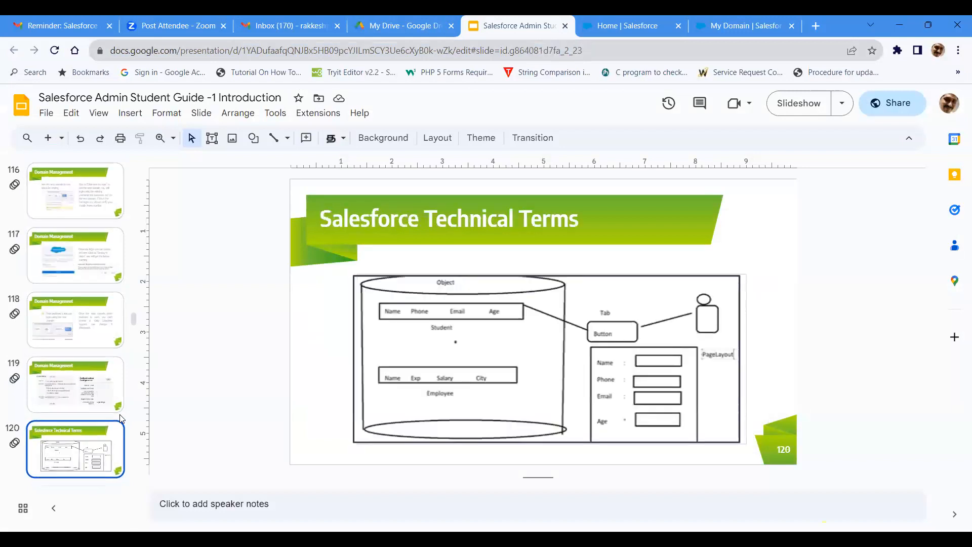